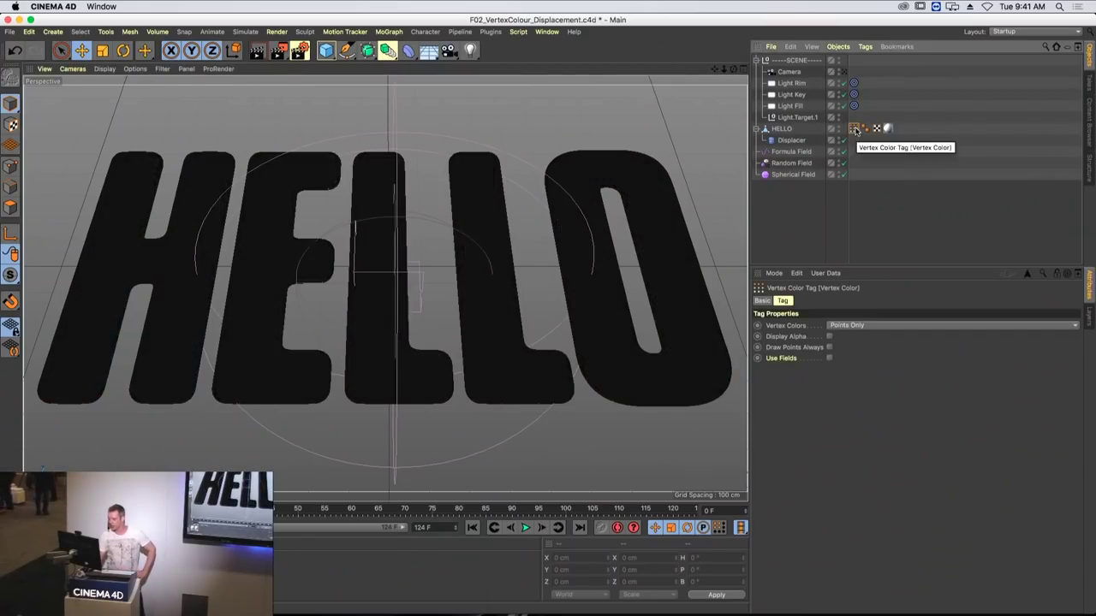
# - Enable Use Fields on HELLO's Vertex Color tag and add the Spherical Field to its field list above Freeze
pyautogui.click(829, 359)
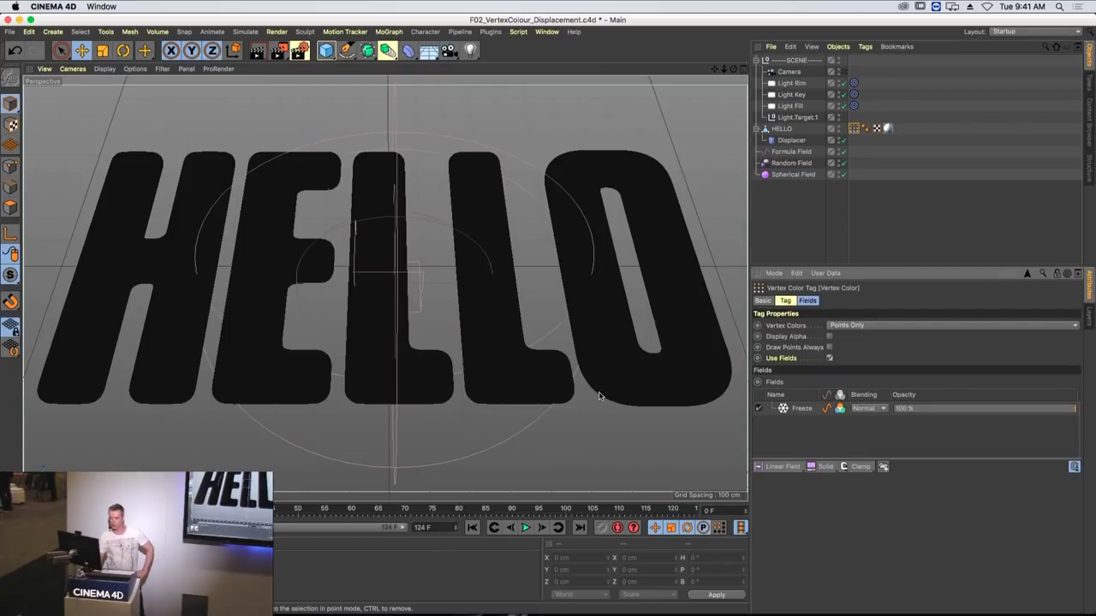
pyautogui.click(806, 412)
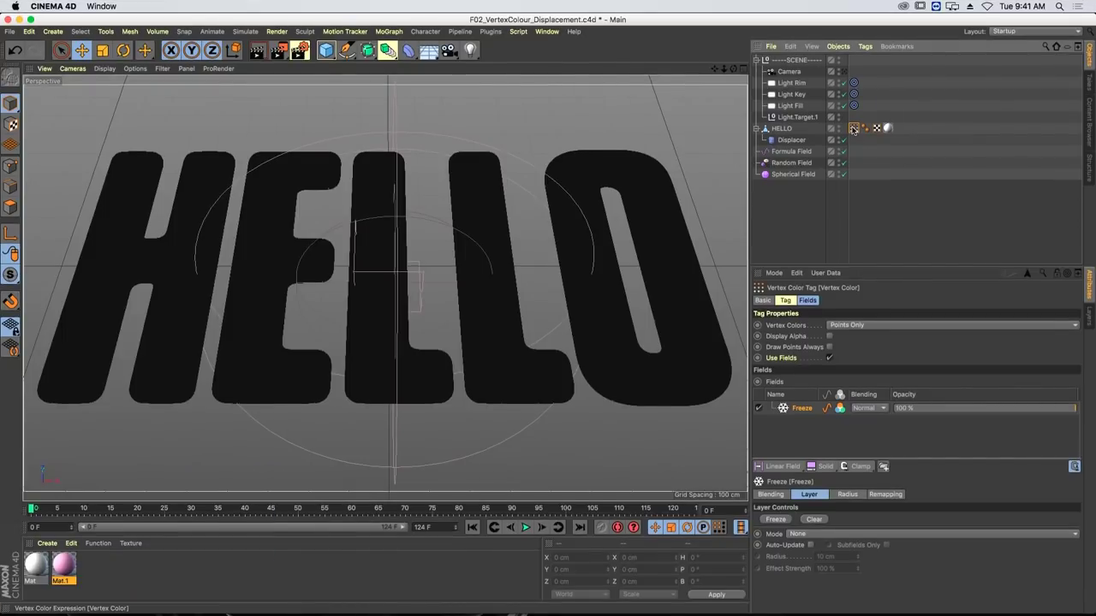
pyautogui.click(781, 175)
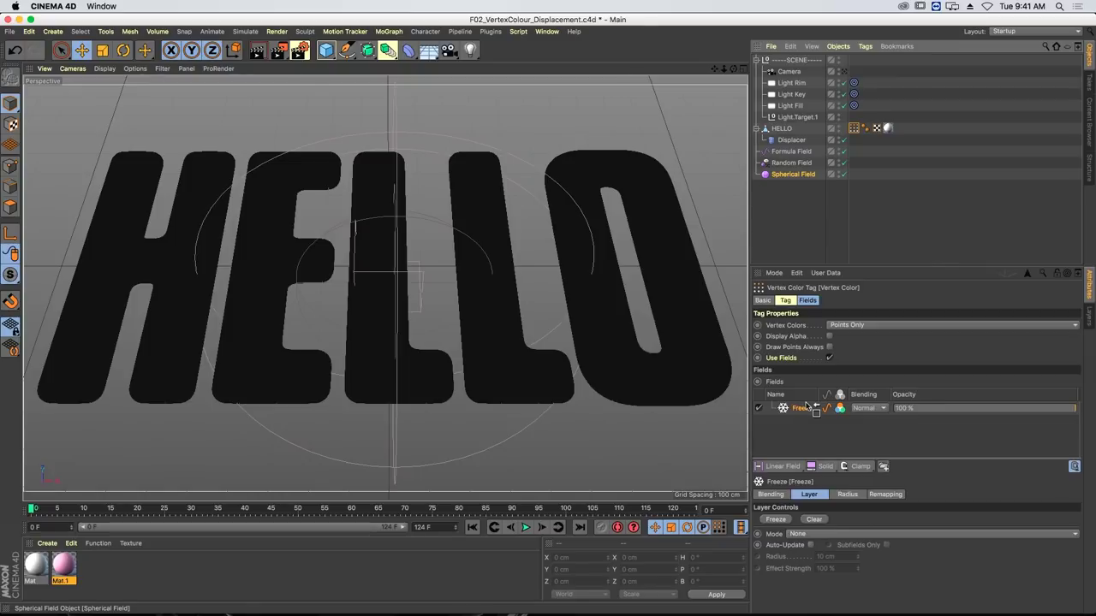
pyautogui.moveTo(807, 408); pyautogui.dragTo(806, 407)
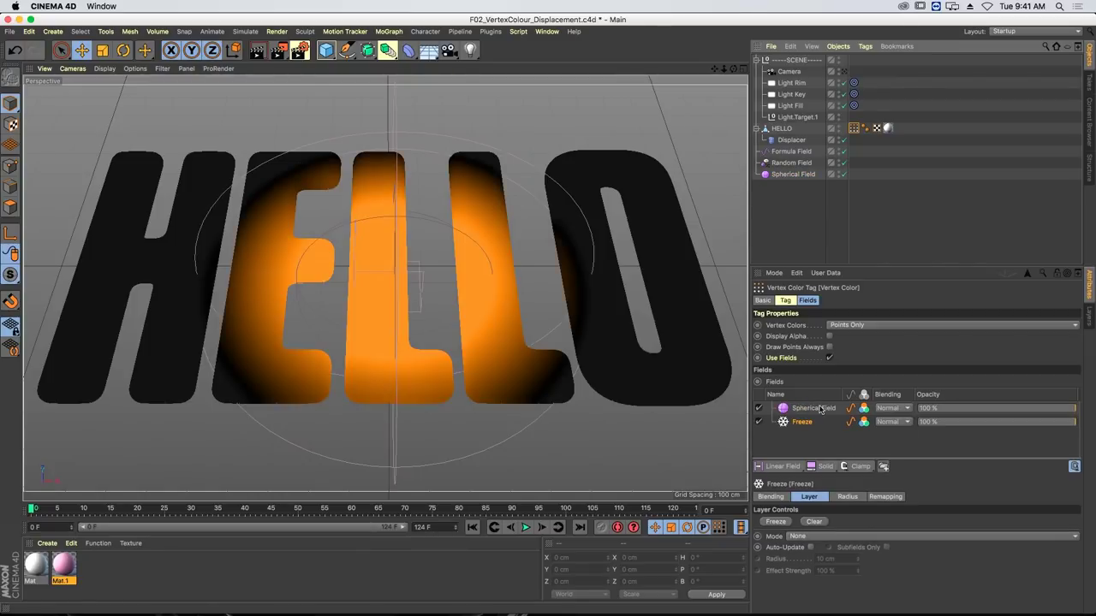
# - Try a yellow hue of 49° as the Spherical Field layer's remap color, and undo the change
pyautogui.click(814, 409)
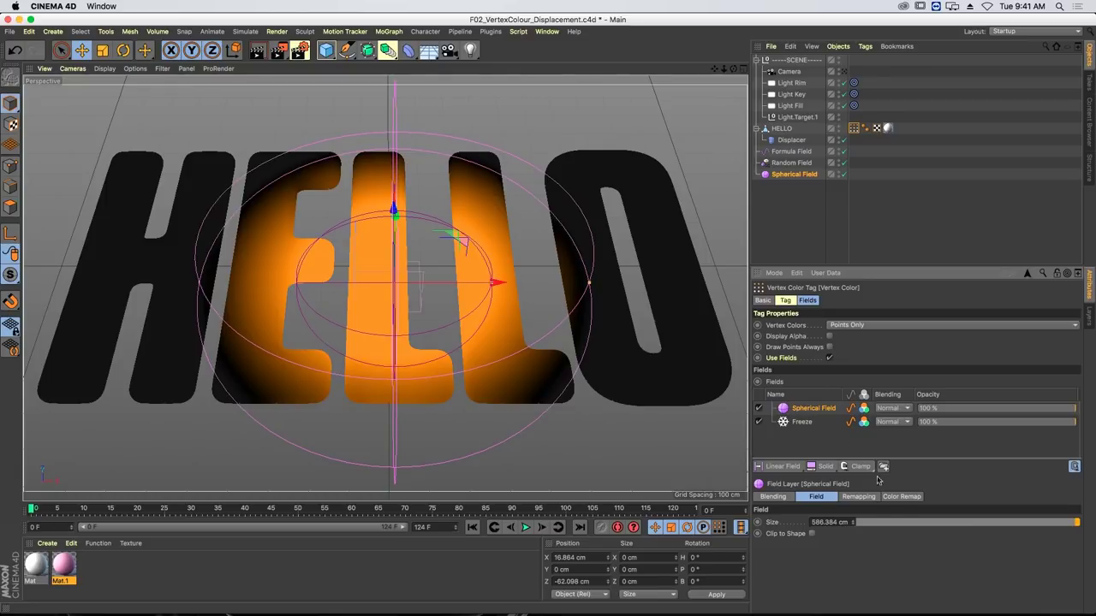
pyautogui.click(902, 497)
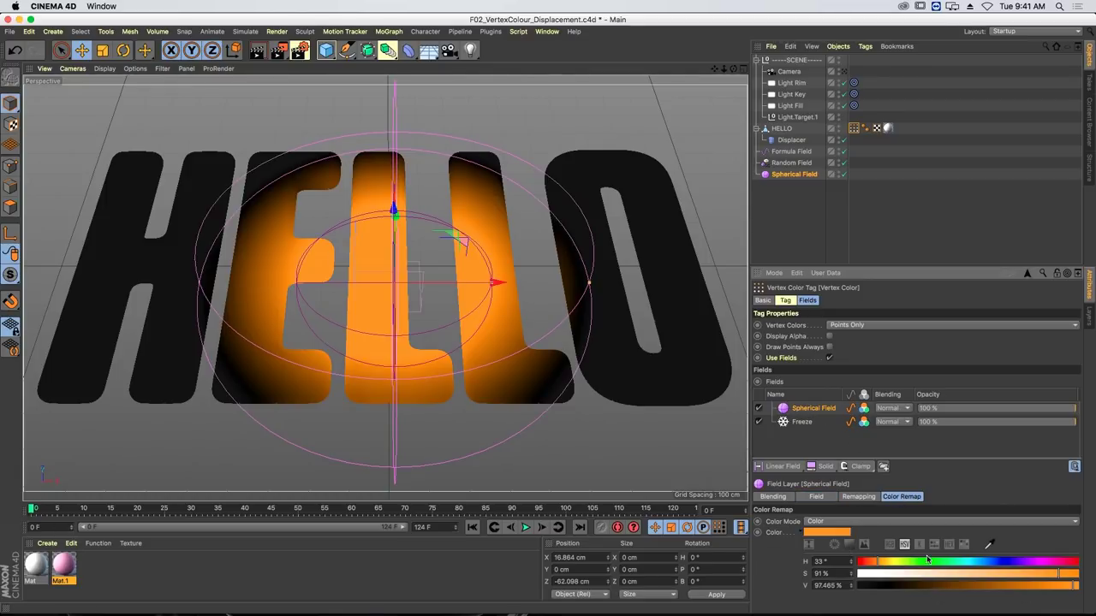
pyautogui.moveTo(891, 567)
pyautogui.mouseDown()
pyautogui.moveTo(985, 563)
pyautogui.moveTo(889, 565)
pyautogui.mouseUp()
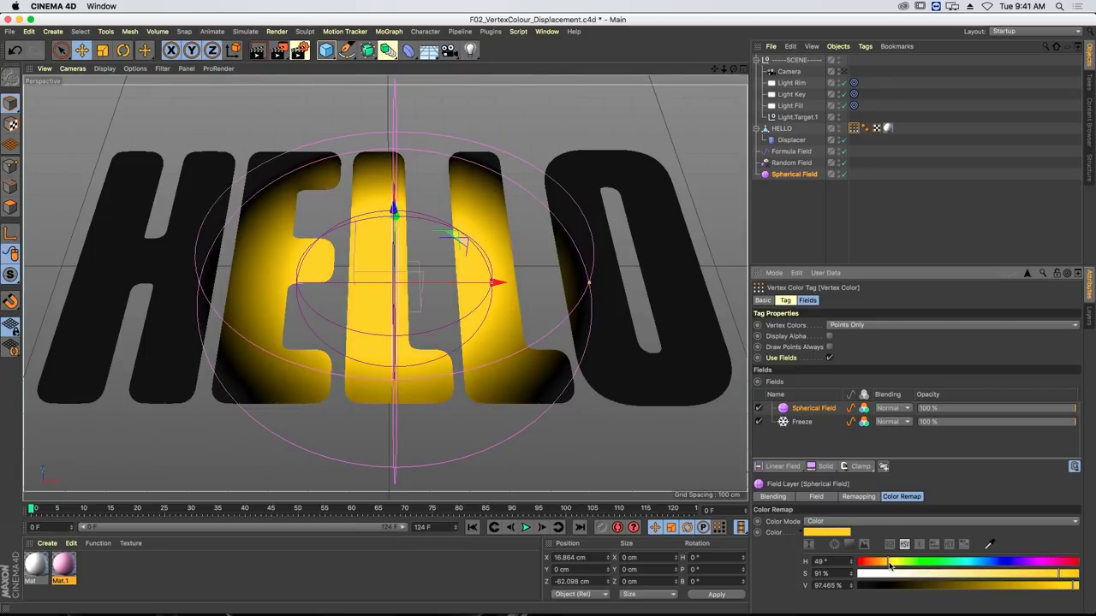
pyautogui.press('super+z')
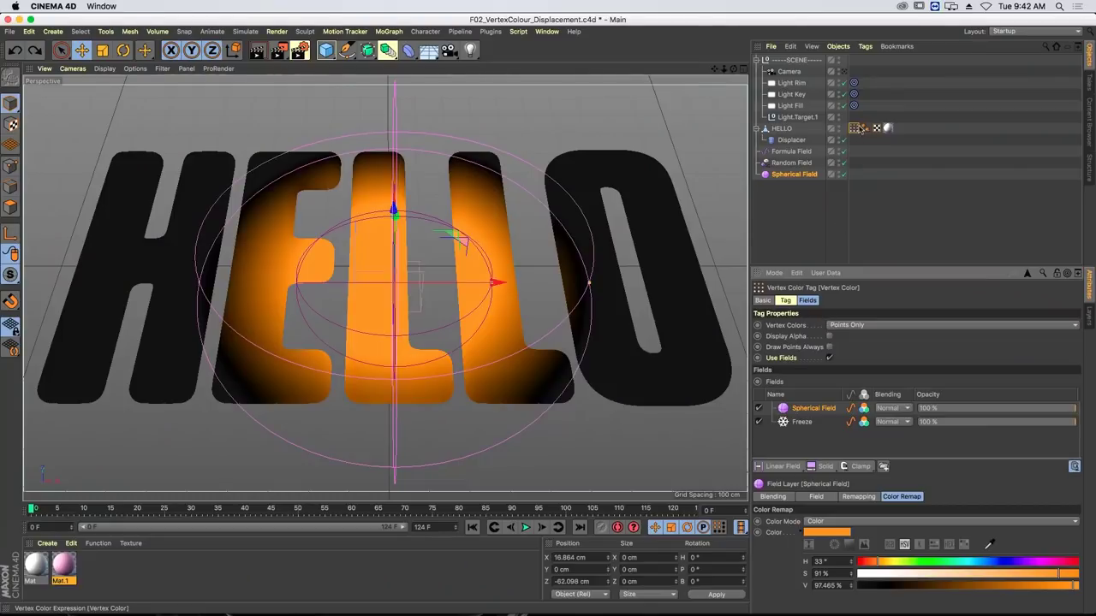
# - Examine the Vertex Map shader in the color channel of material Mat and the texture tag on HELLO
pyautogui.click(853, 128)
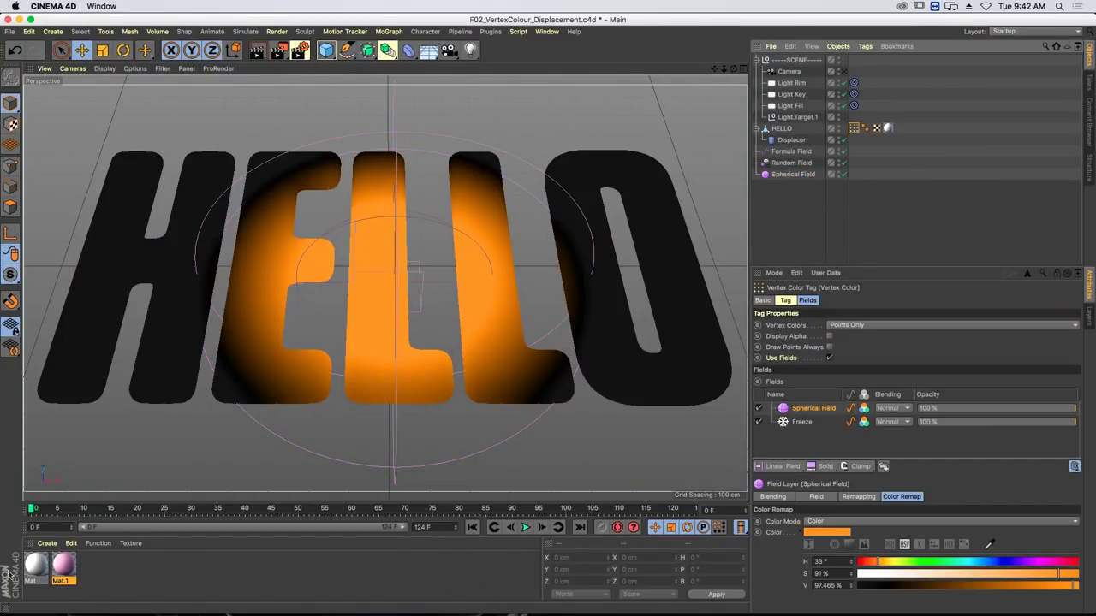
pyautogui.click(34, 569)
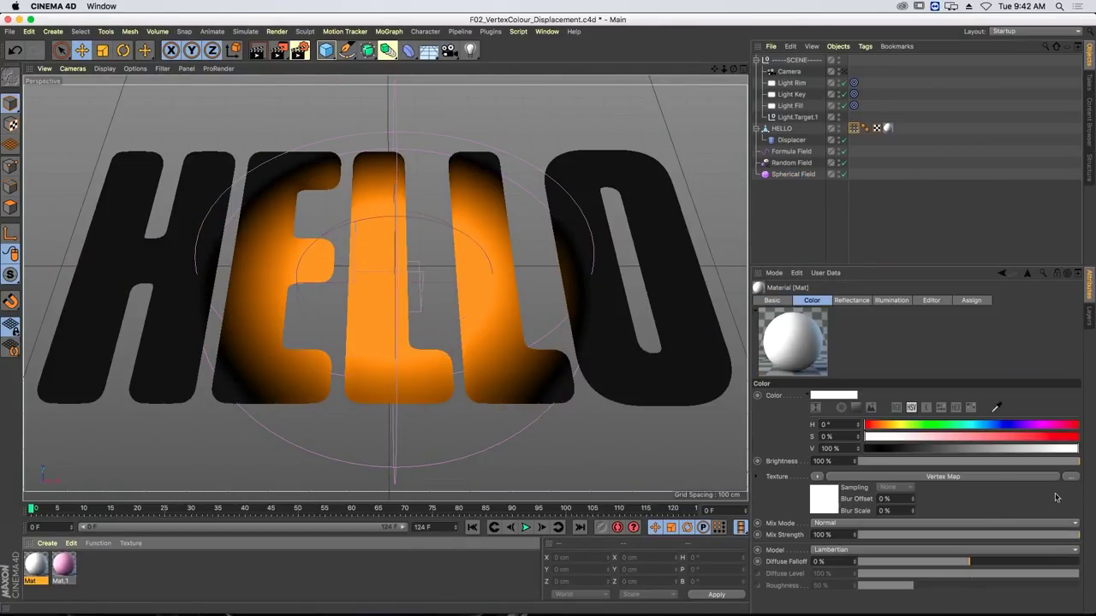
pyautogui.click(833, 500)
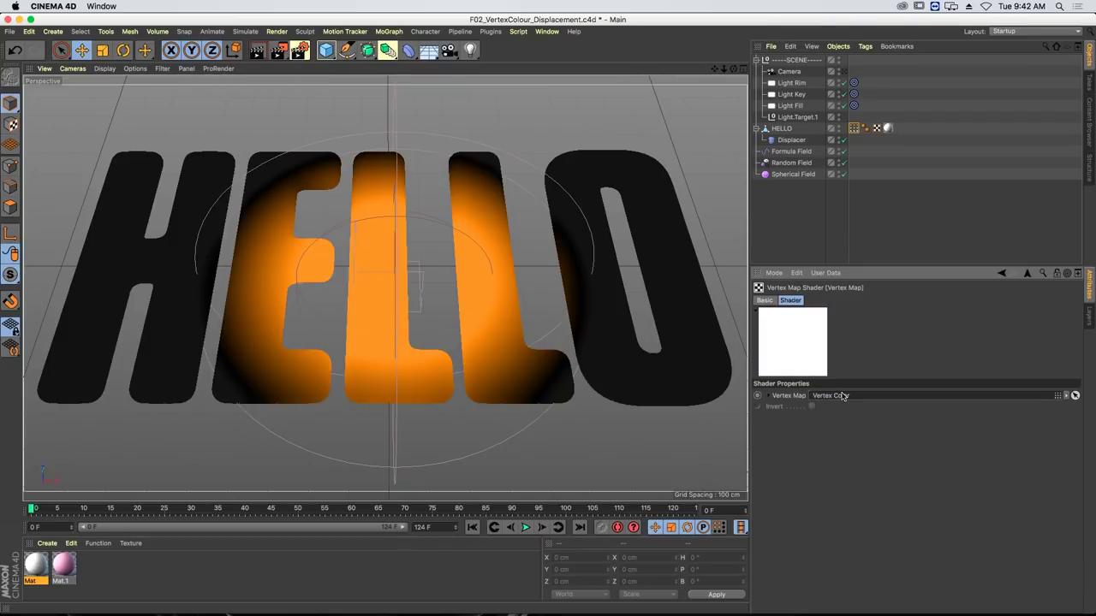
pyautogui.click(889, 128)
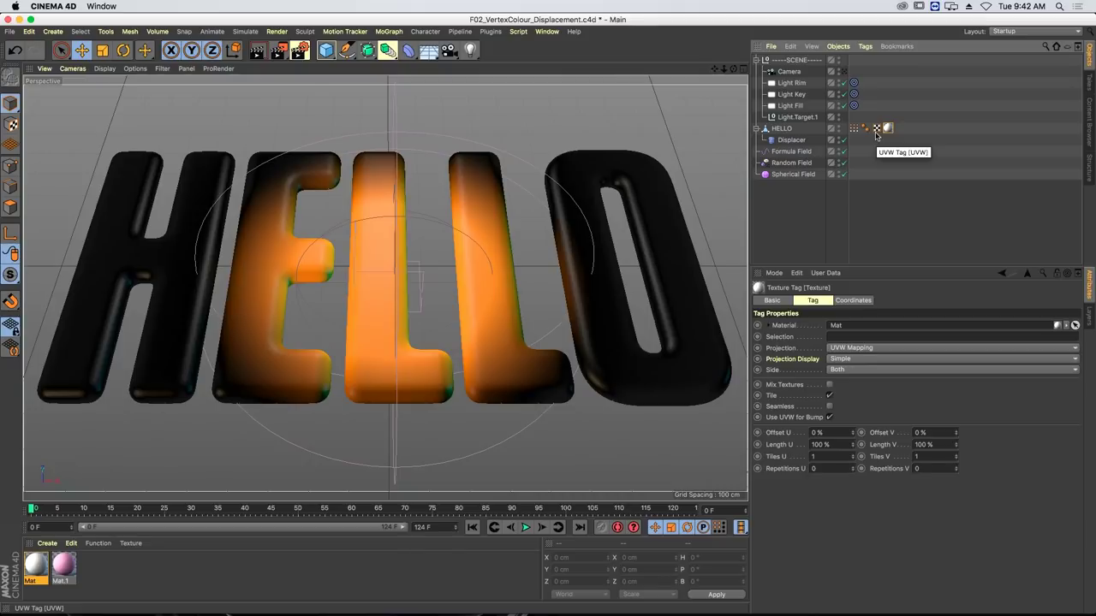
# - Add the Random Field above Spherical Field in the Vertex Color tag's field list and show more of its layer settings
pyautogui.click(853, 128)
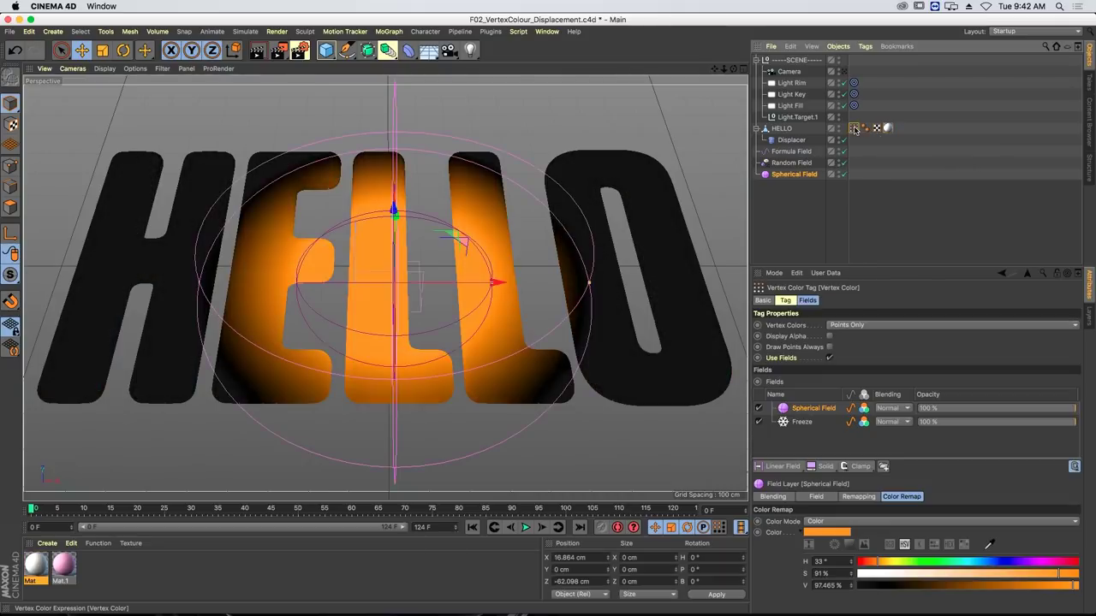
pyautogui.moveTo(791, 163); pyautogui.dragTo(820, 408)
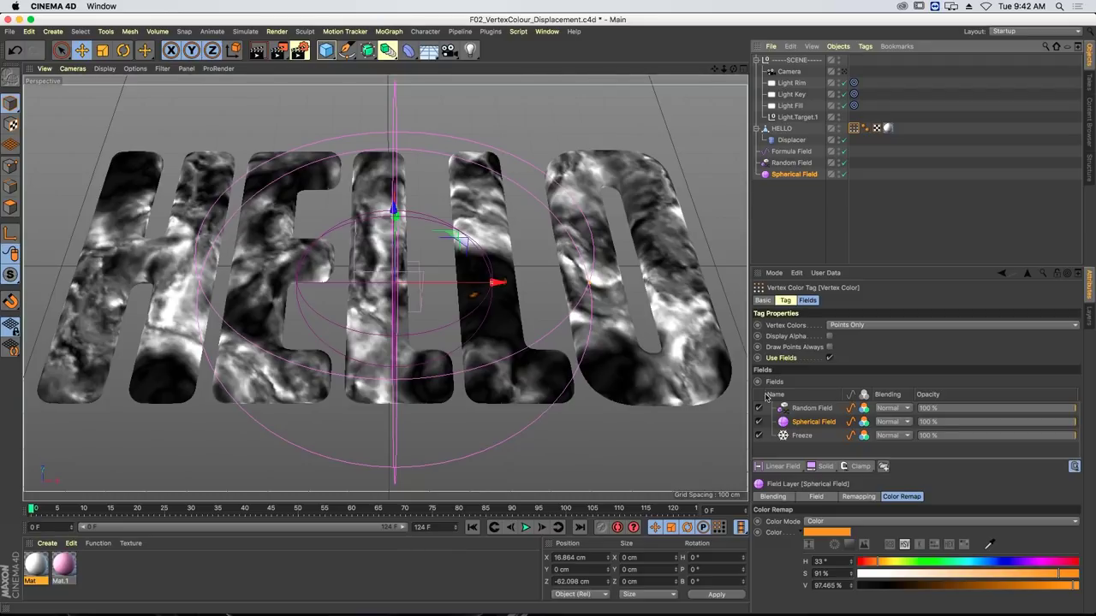
pyautogui.click(805, 408)
pyautogui.moveTo(902, 270); pyautogui.dragTo(902, 218)
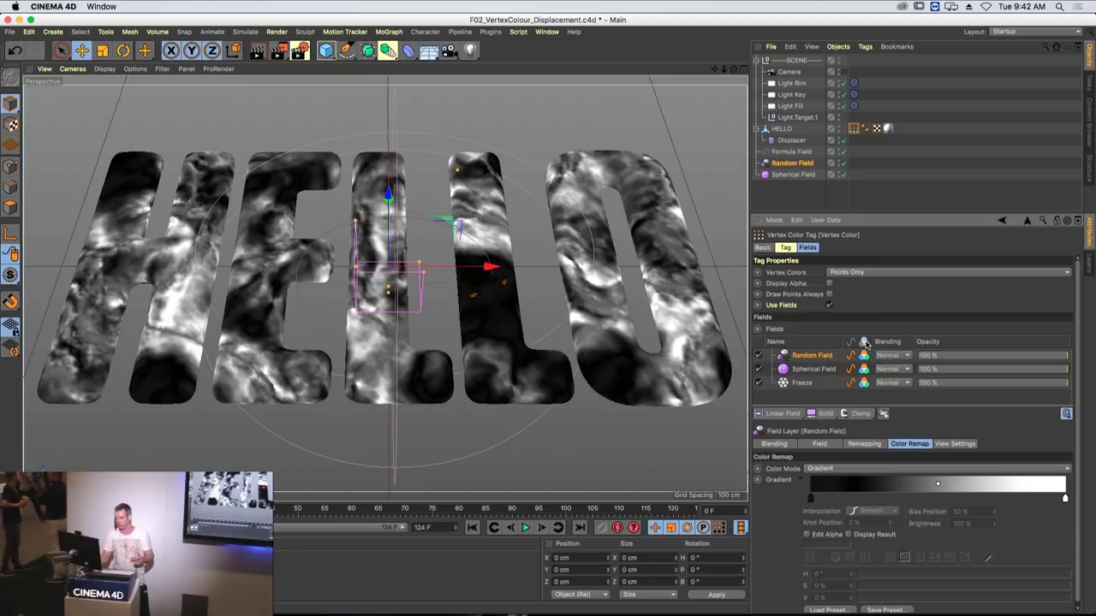
# - Set the Random Field layer's blending mode to Overlay, leaving its color channel enabled
pyautogui.click(863, 356)
pyautogui.click(864, 355)
pyautogui.click(864, 356)
pyautogui.click(864, 355)
pyautogui.click(896, 354)
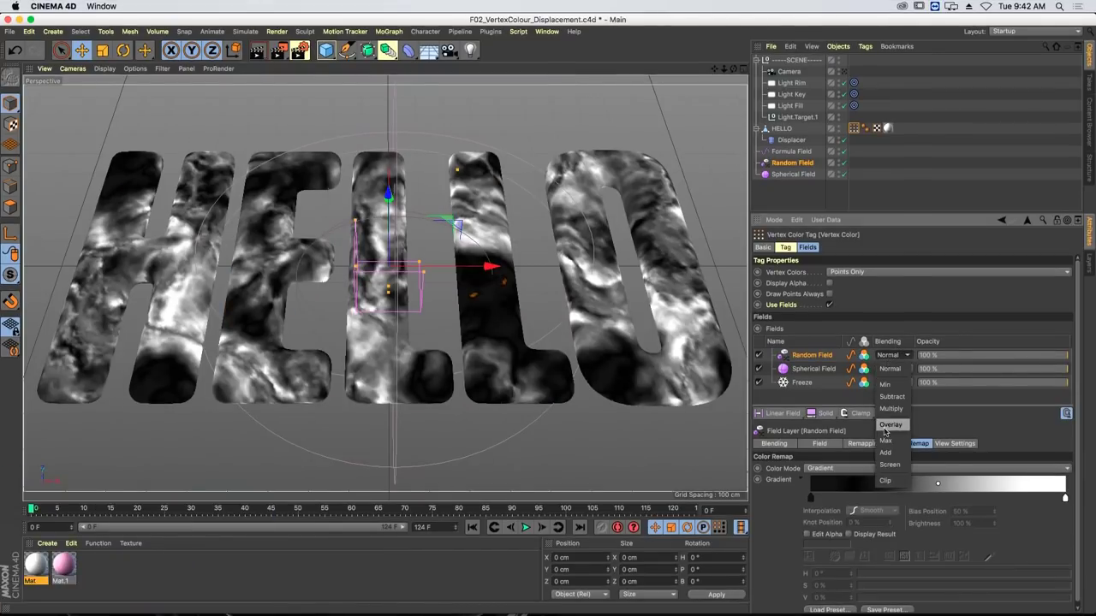
pyautogui.click(890, 428)
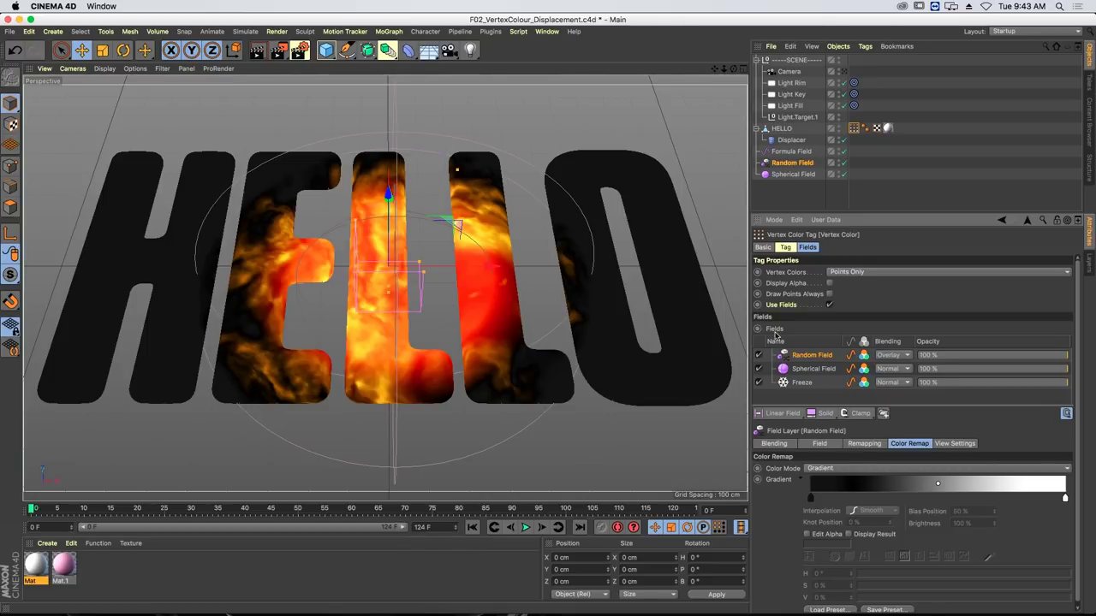
# - Move the Spherical Field across the HELLO text to about X -10 cm, Z -198 cm
pyautogui.click(805, 368)
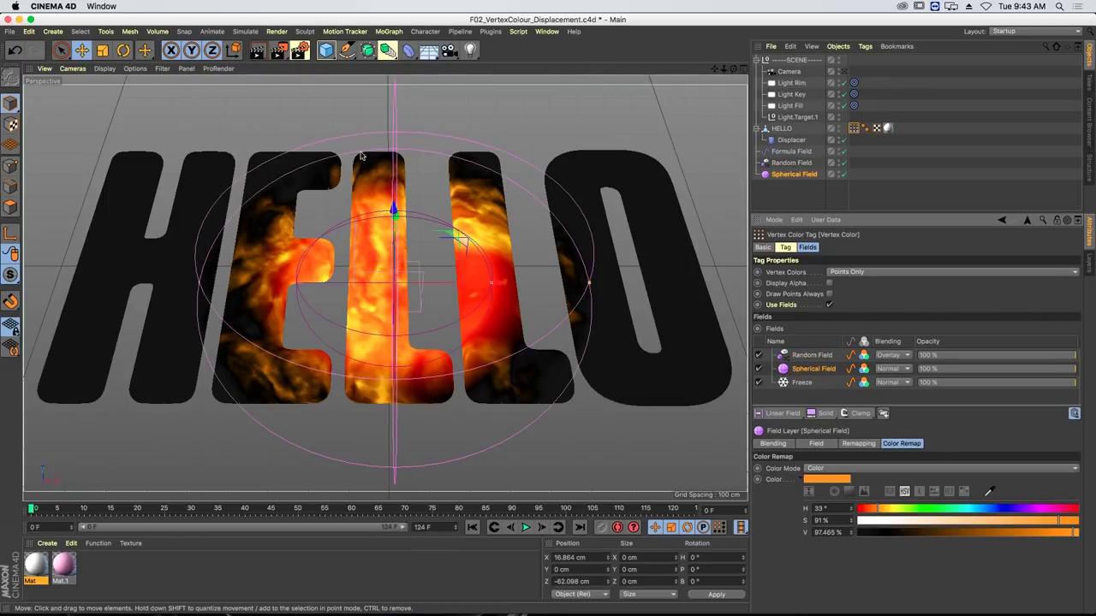
pyautogui.moveTo(502, 294); pyautogui.dragTo(385, 257)
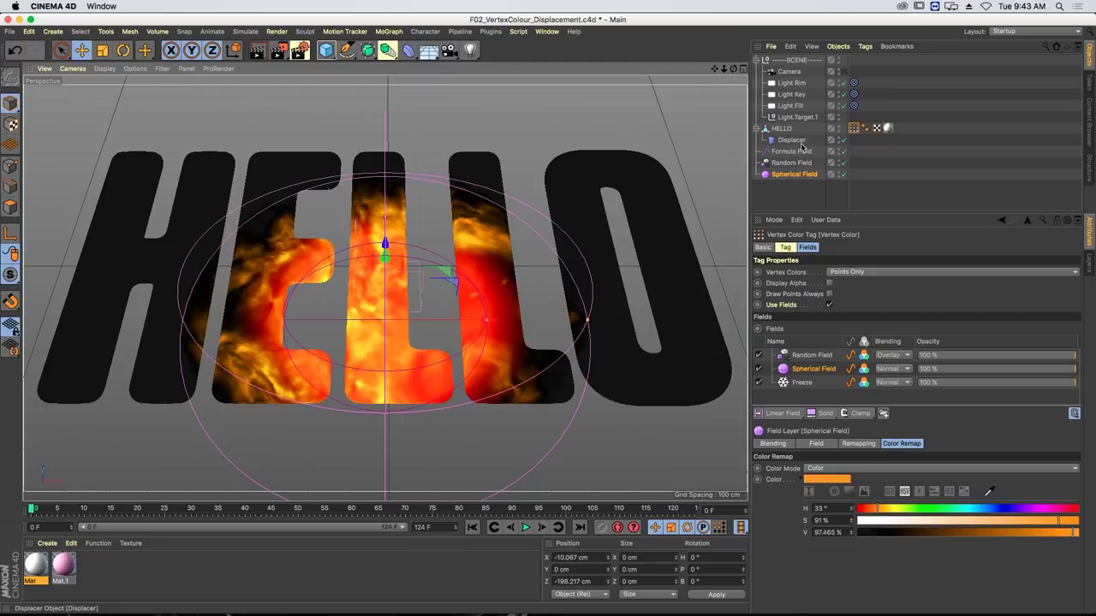
# - Add the Formula Field at the top of the Vertex Color tag's field list with Overlay blending
pyautogui.moveTo(823, 355); pyautogui.dragTo(822, 354)
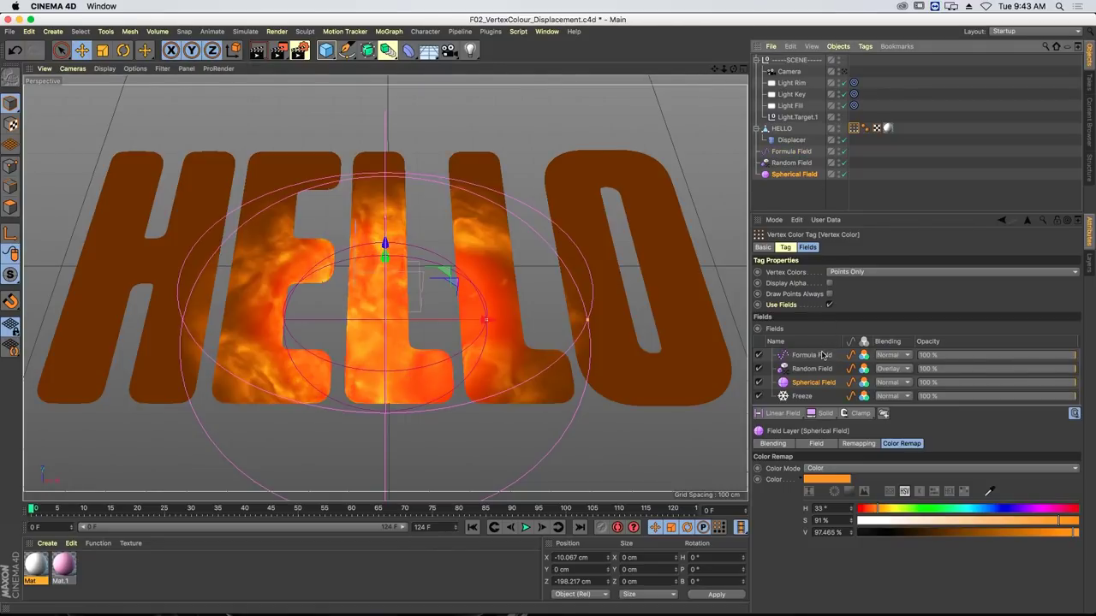
pyautogui.click(896, 356)
pyautogui.click(892, 437)
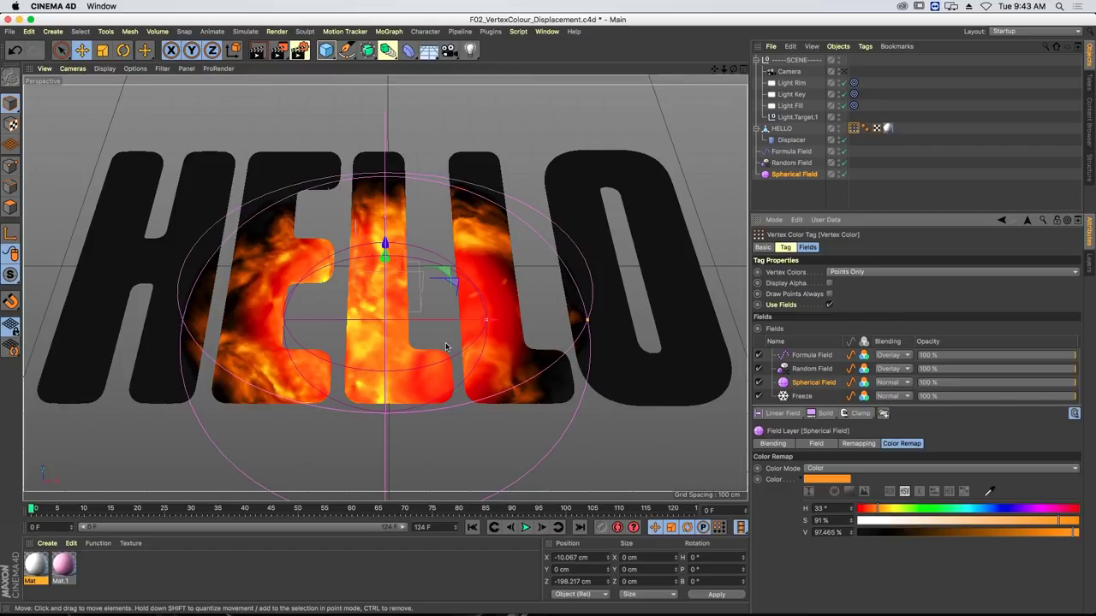
# - Play the animation and move the Spherical Field to about X -17 cm, Y 45 cm, Z -138 cm
pyautogui.click(526, 527)
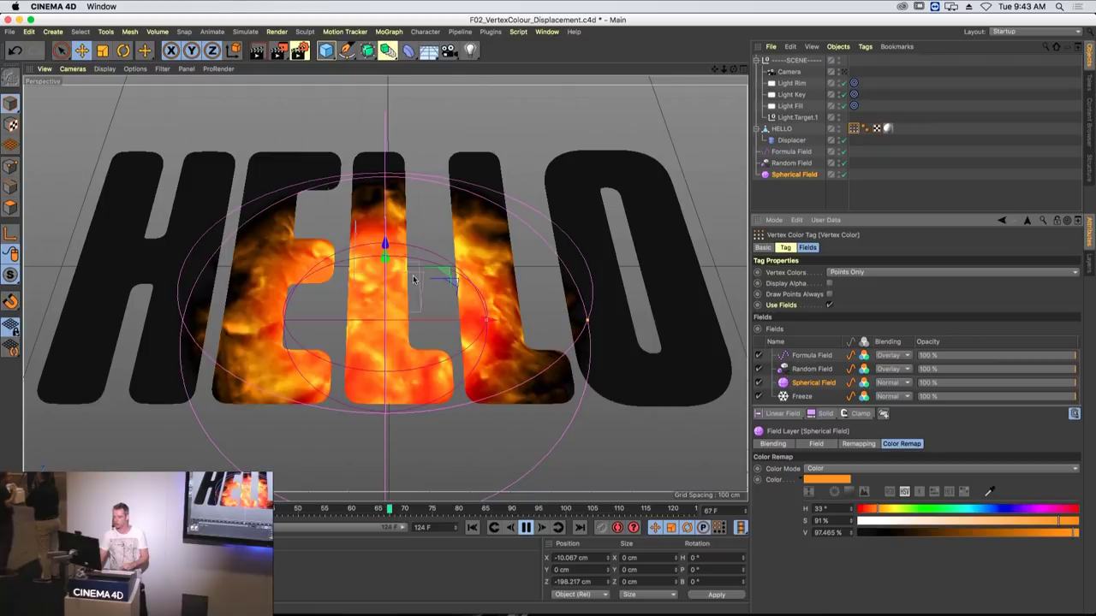
pyautogui.moveTo(390, 226); pyautogui.dragTo(408, 245)
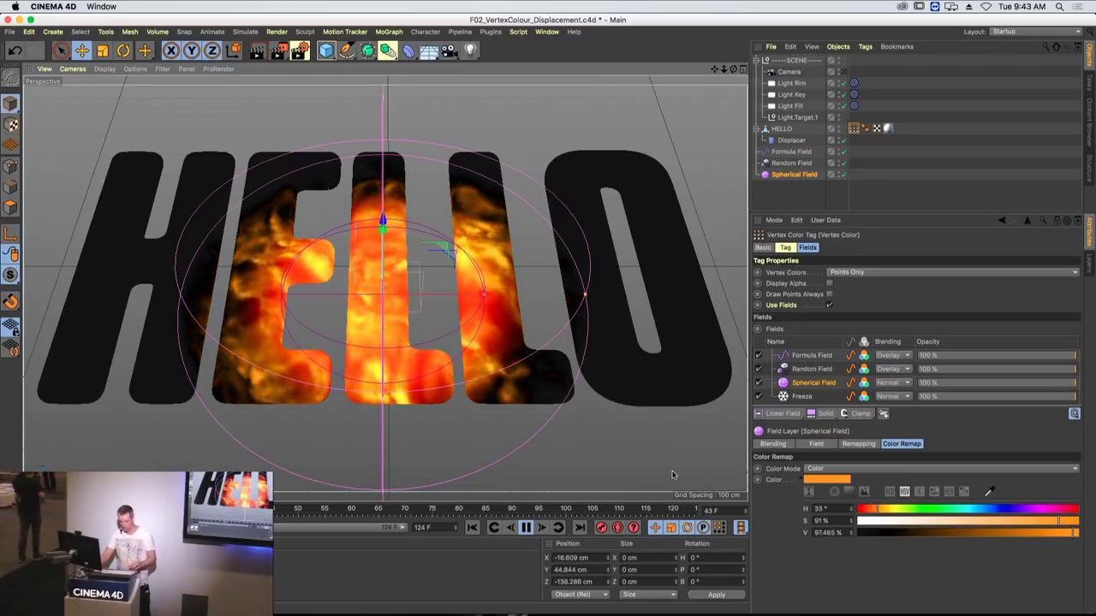
# - Stop playback, preview-render the fiery text in the viewport, and return to the first frame
pyautogui.press('F8')
pyautogui.press('super+r')
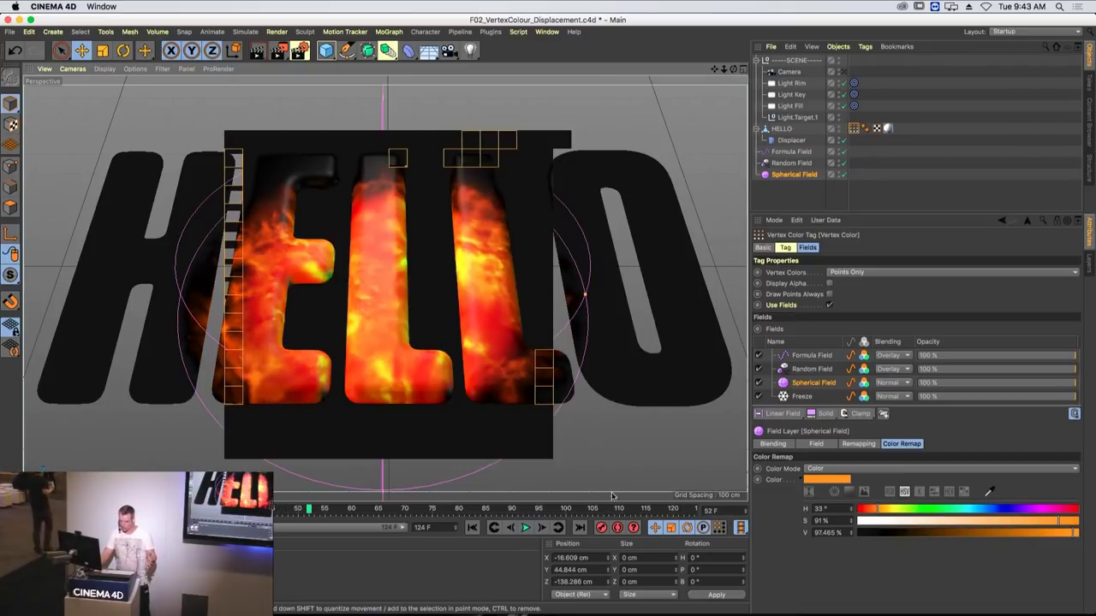
pyautogui.click(471, 528)
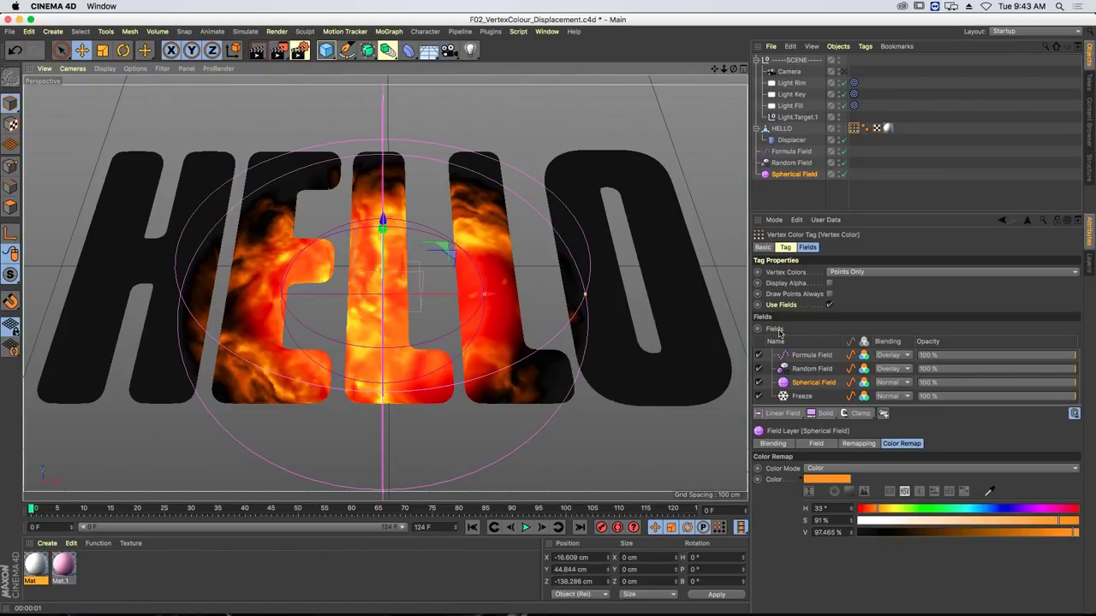
pyautogui.click(822, 354)
pyautogui.rightClick(822, 358)
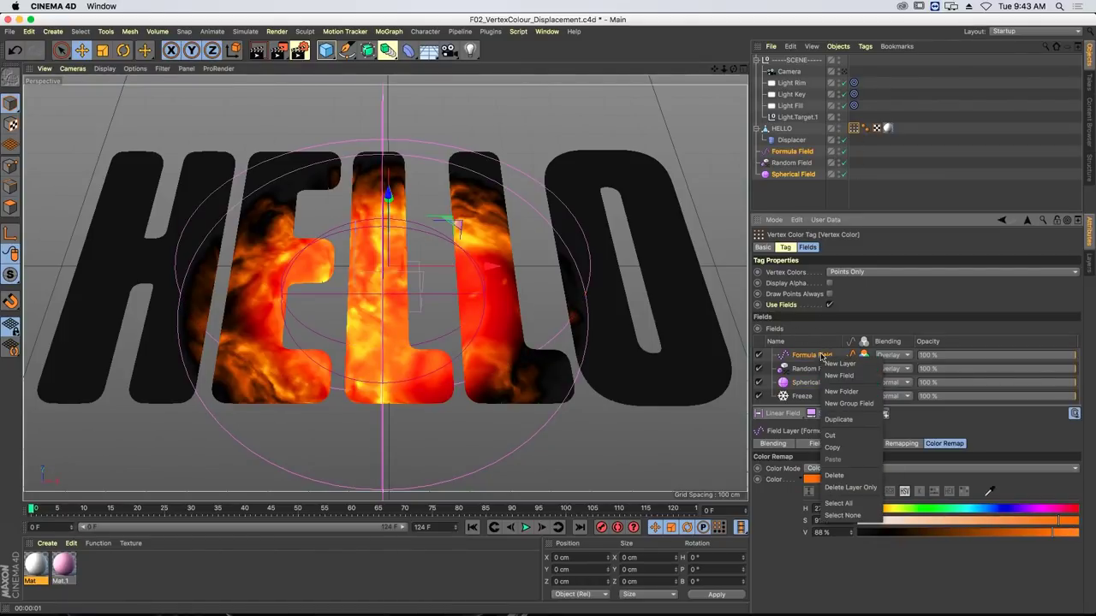
pyautogui.click(799, 145)
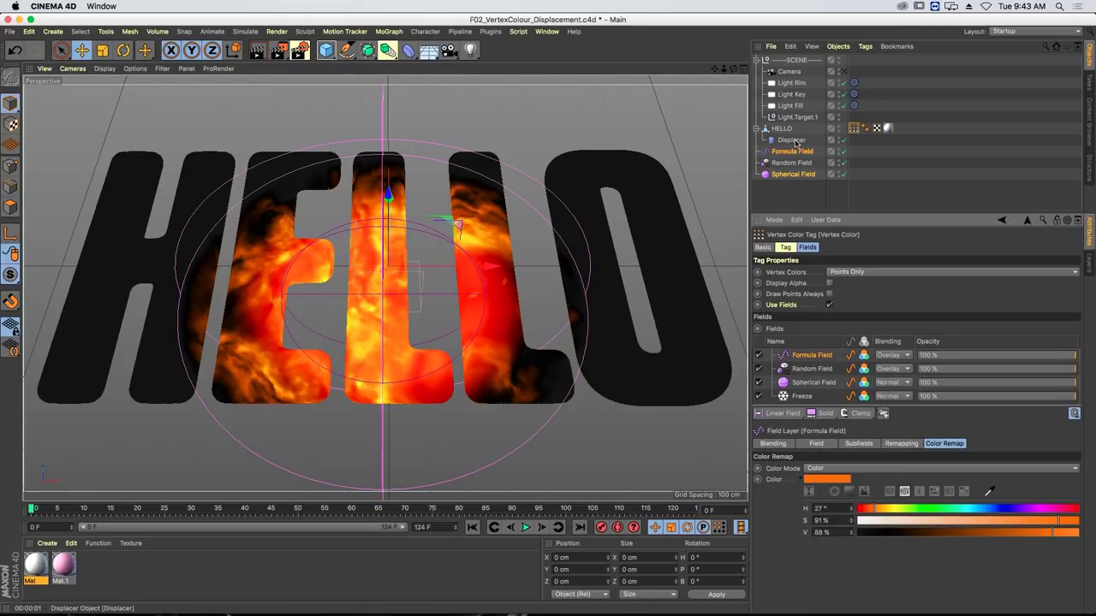
pyautogui.click(793, 140)
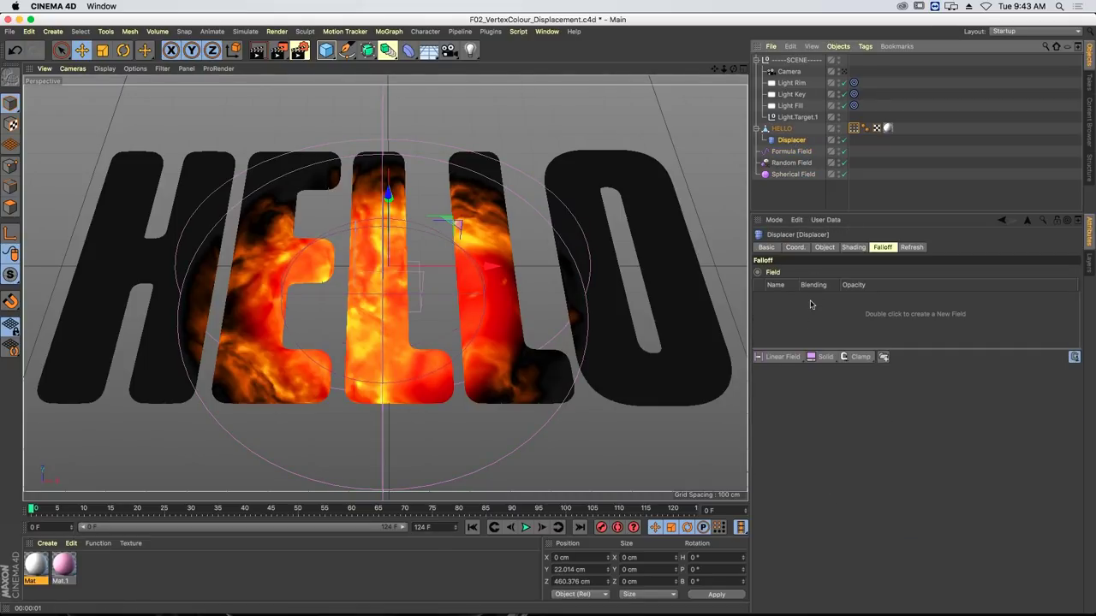
pyautogui.click(854, 128)
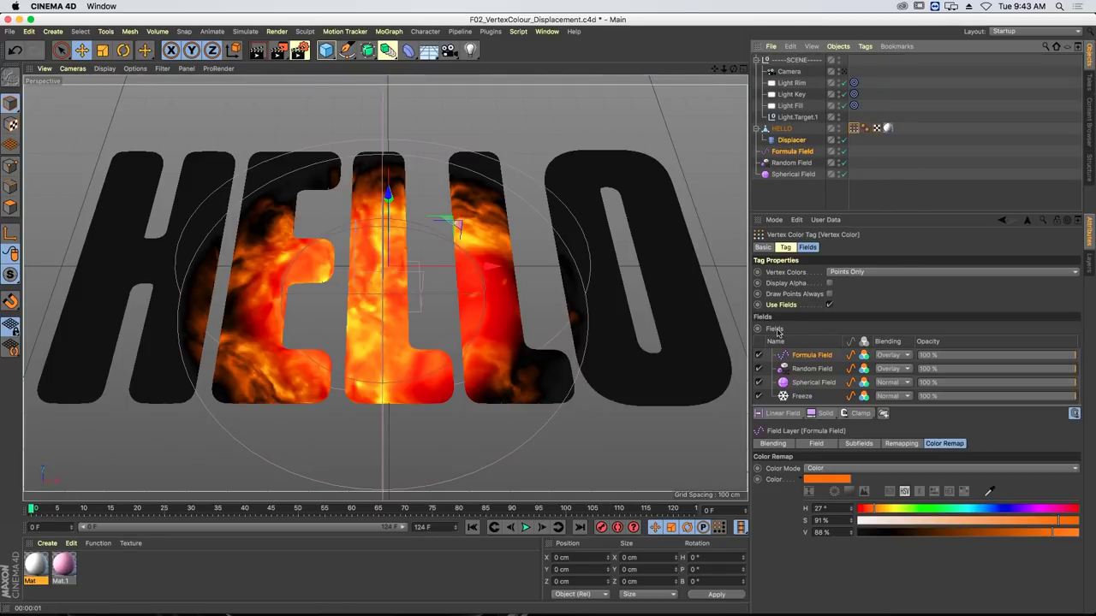
pyautogui.rightClick(775, 330)
pyautogui.moveTo(809, 347)
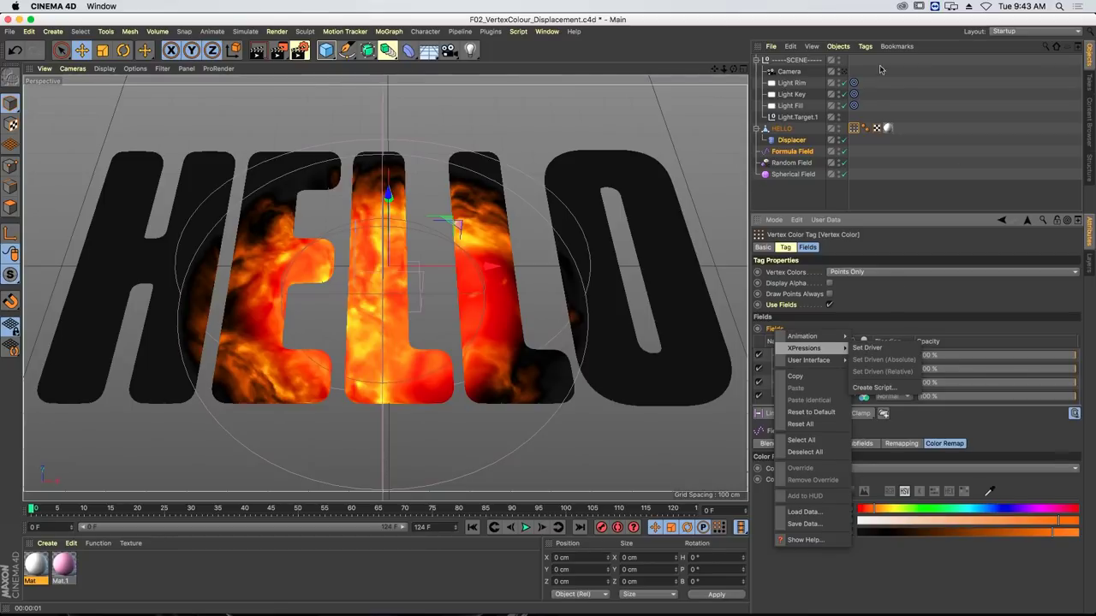
pyautogui.press('Escape')
pyautogui.rightClick(778, 330)
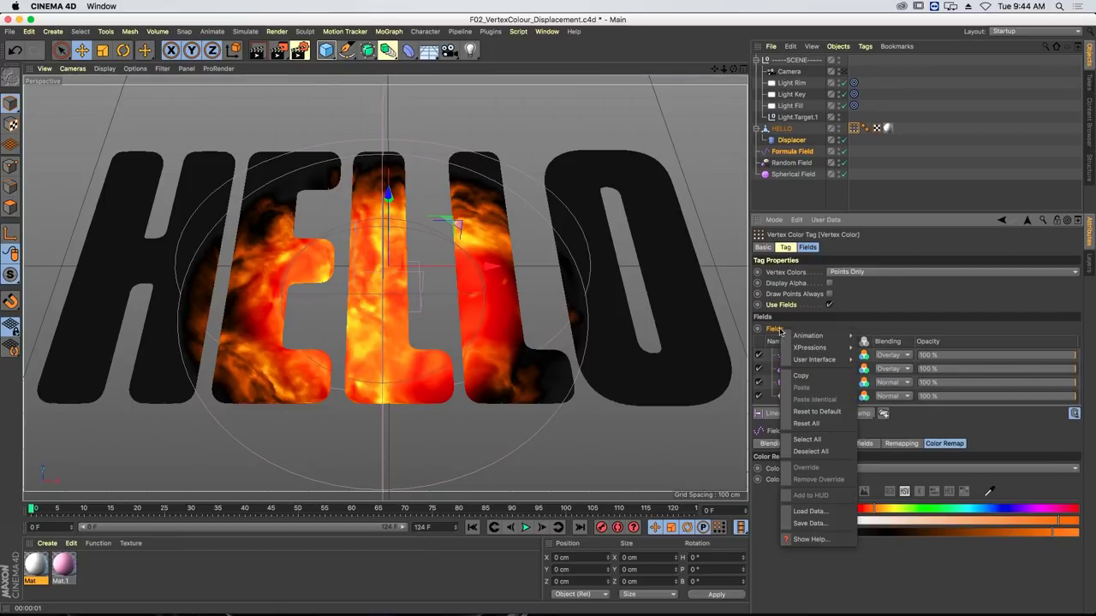
pyautogui.press('Escape')
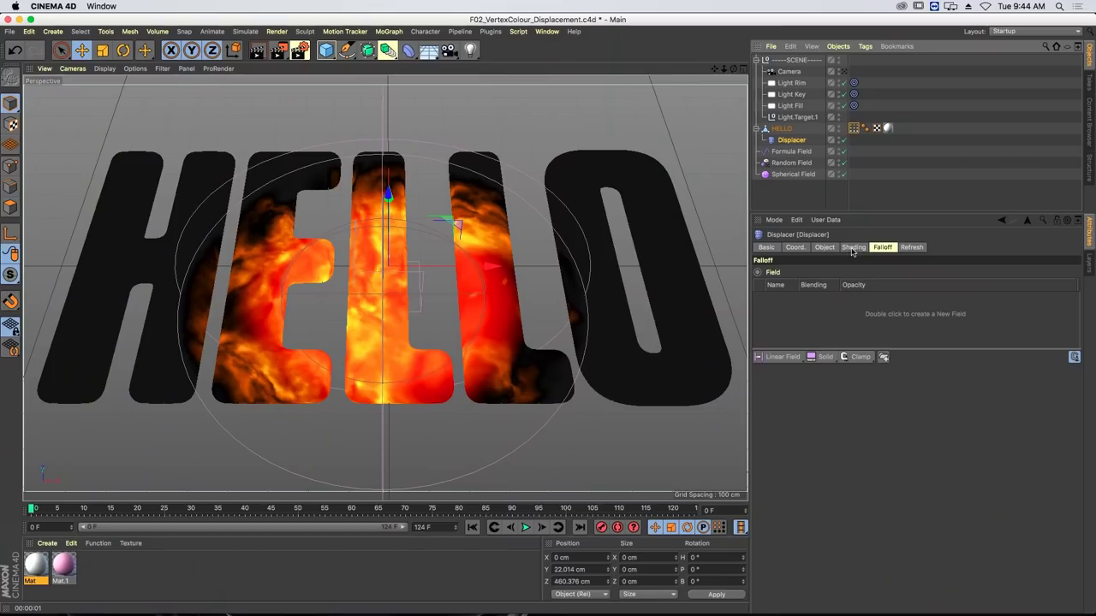
# - Assign a Vertex Map effect shader as the Displacer's custom shader and open the shader's properties
pyautogui.click(852, 248)
pyautogui.click(796, 284)
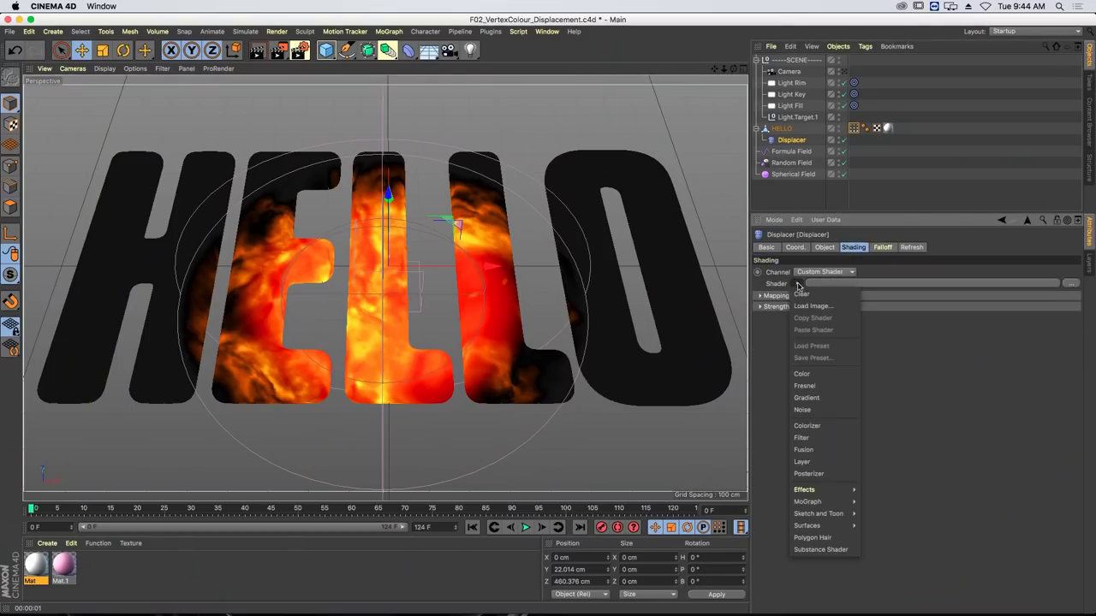
pyautogui.moveTo(848, 490)
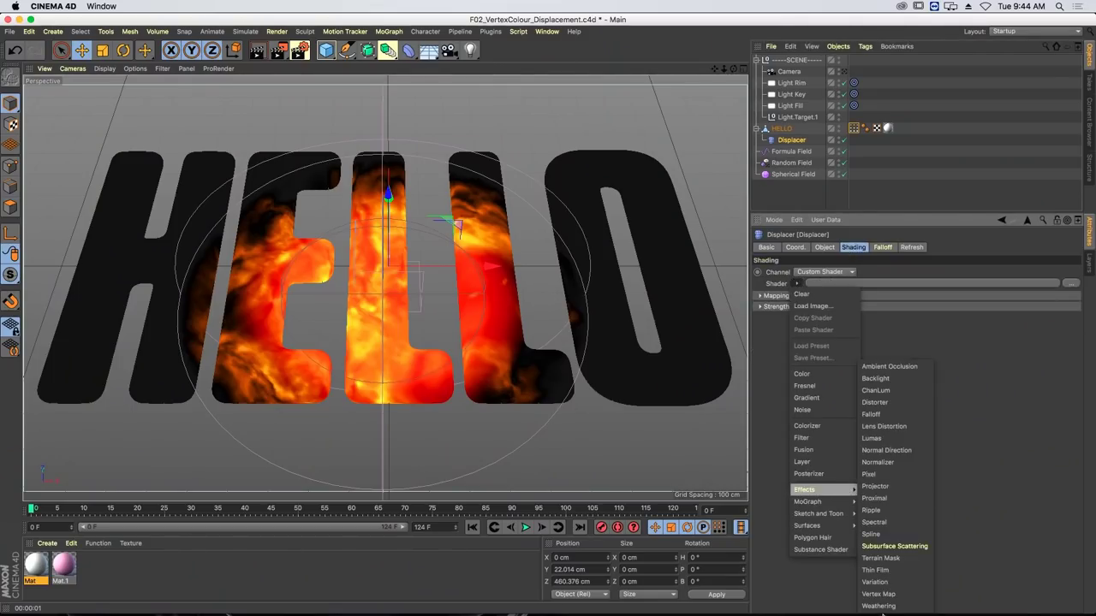
pyautogui.click(882, 594)
pyautogui.click(810, 312)
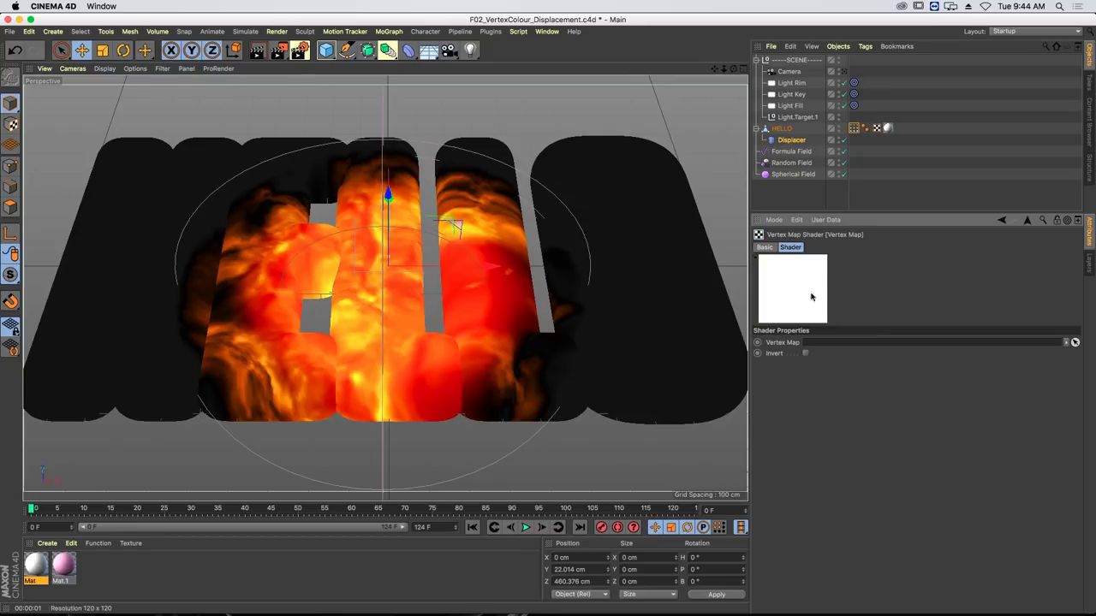
# - Link the HELLO object's Vertex Color tag to the Displacer's Vertex Map shader
pyautogui.moveTo(853, 128); pyautogui.dragTo(852, 398)
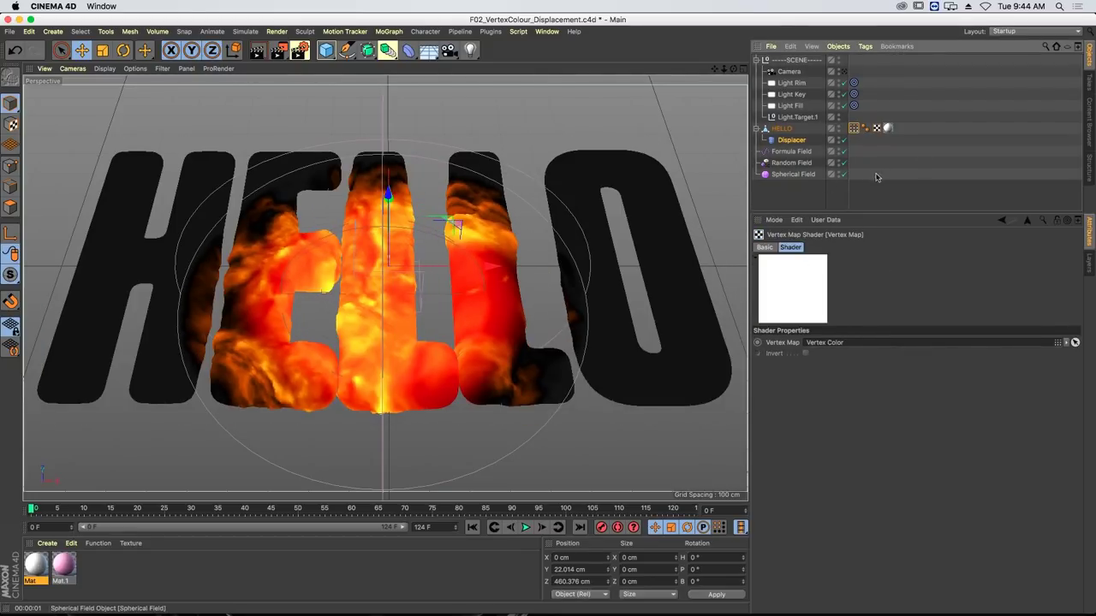
pyautogui.click(784, 206)
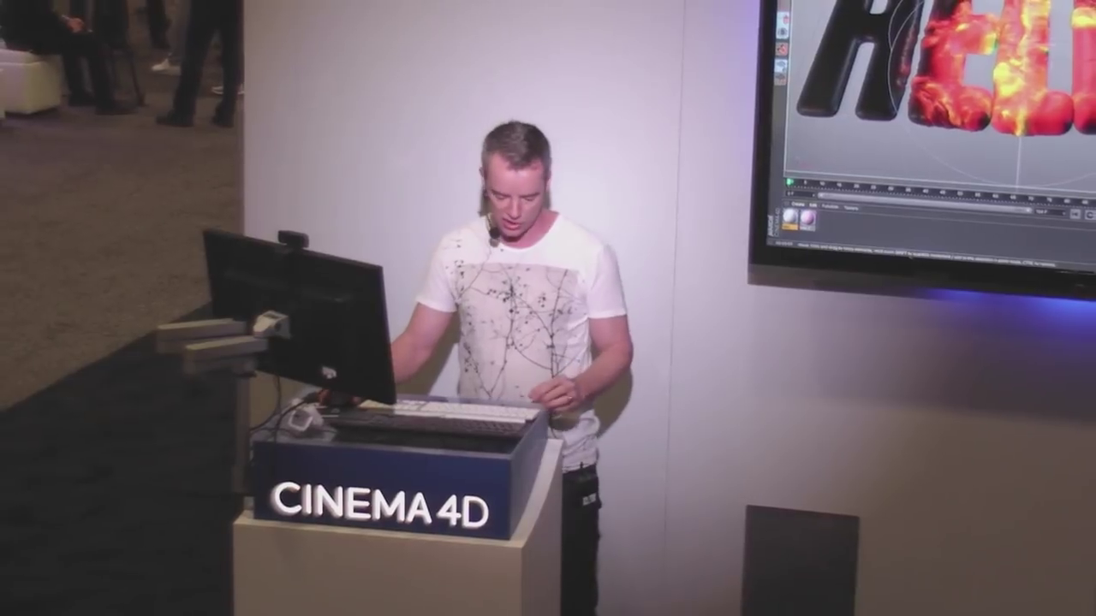
pyautogui.press('super+Tab')
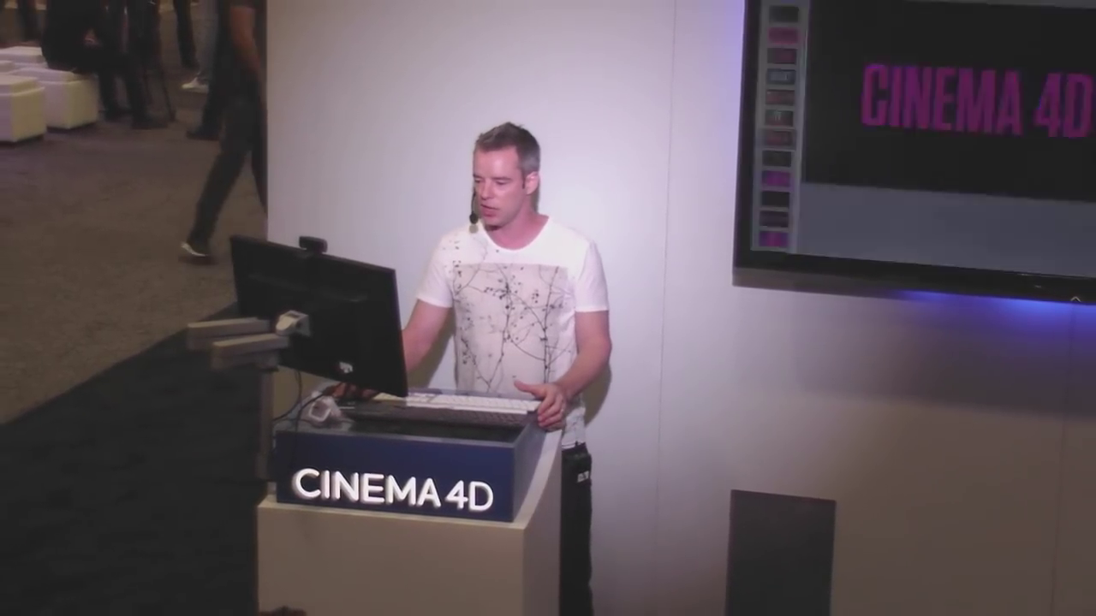
pyautogui.press('super+alt+p')
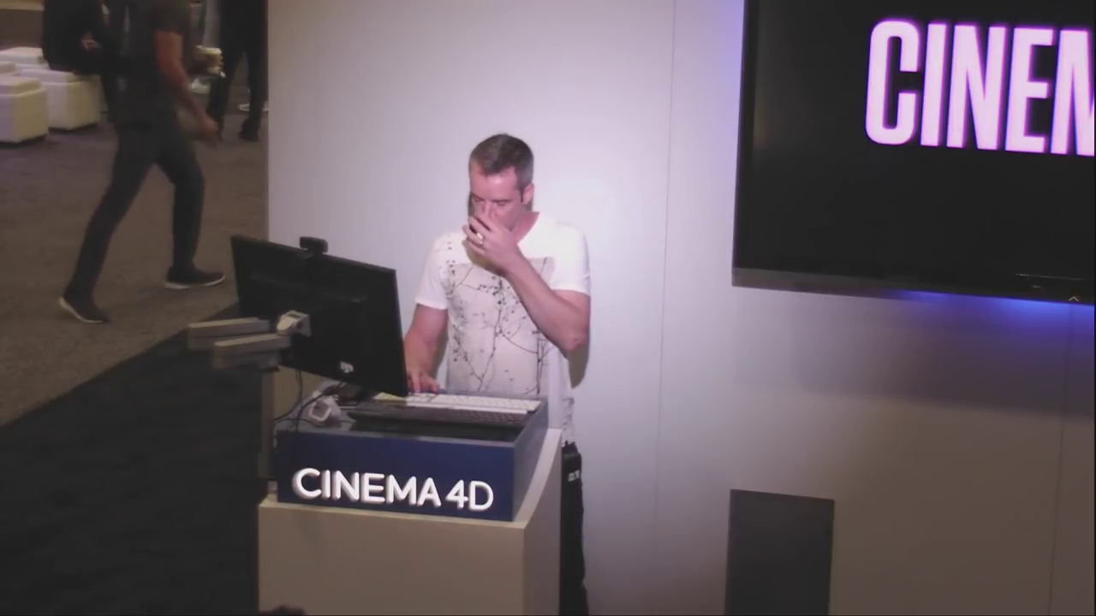
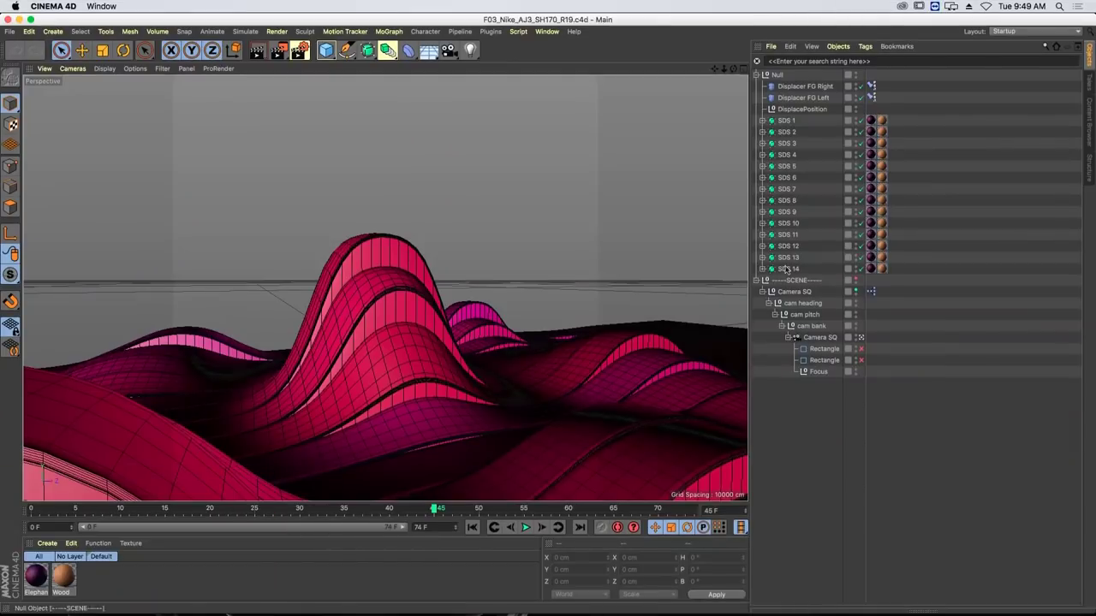
# - Expand the whole Null hierarchy and examine the Displacers under each SDS floor panel, including those in Floor 3
pyautogui.click(757, 75)
pyautogui.keyDown('ctrl'); pyautogui.click(756, 76); pyautogui.keyUp('ctrl')
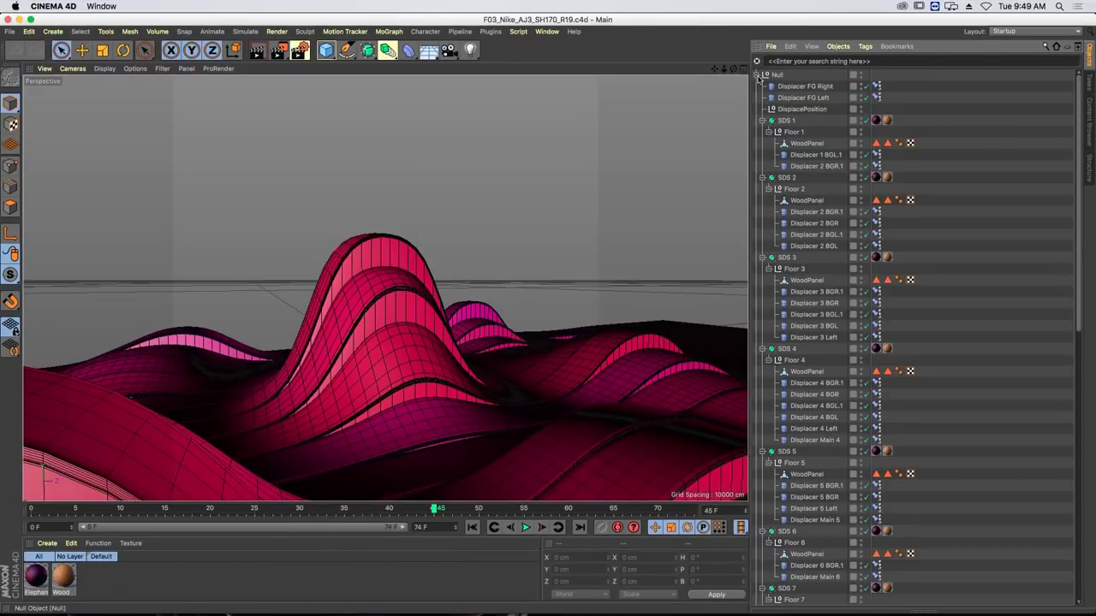
pyautogui.scroll(-10, 1070, 119)
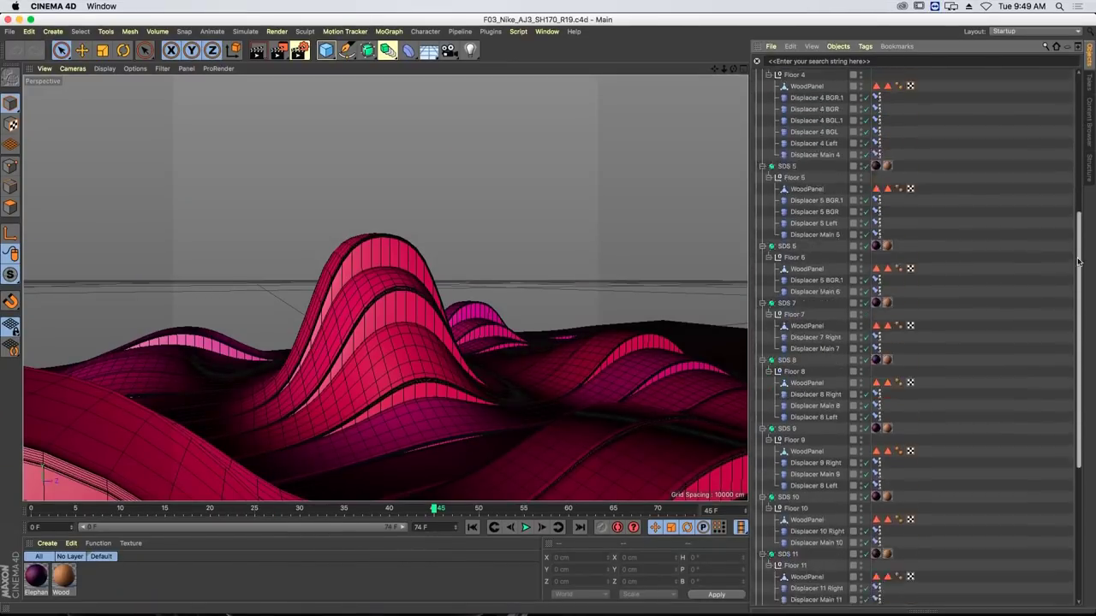
pyautogui.scroll(8, 1070, 119)
pyautogui.scroll(2, 1069, 120)
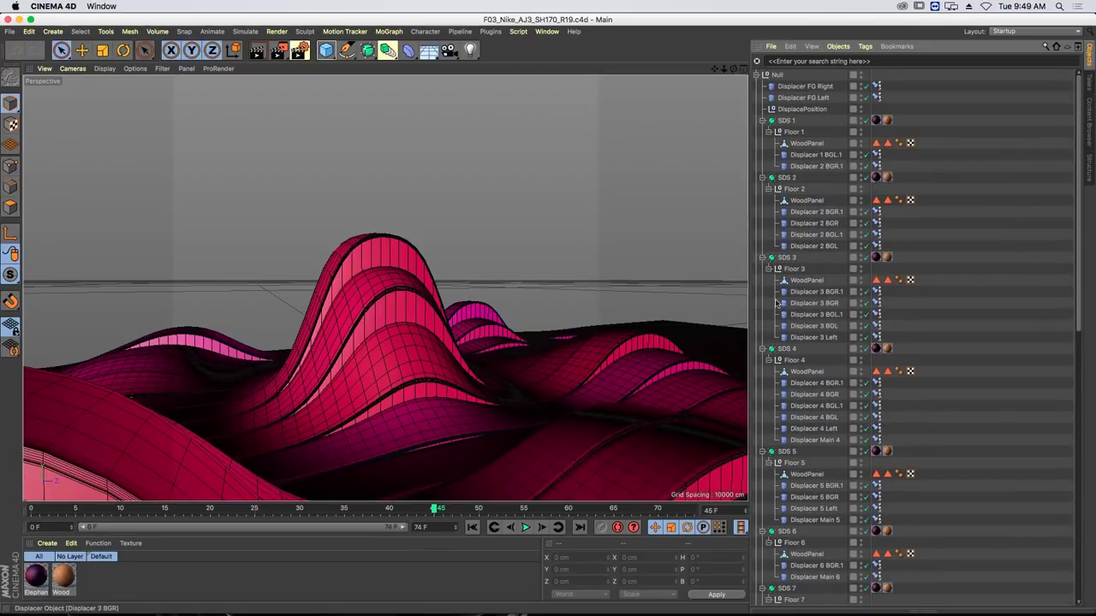
pyautogui.click(818, 292)
pyautogui.click(817, 304)
pyautogui.click(827, 315)
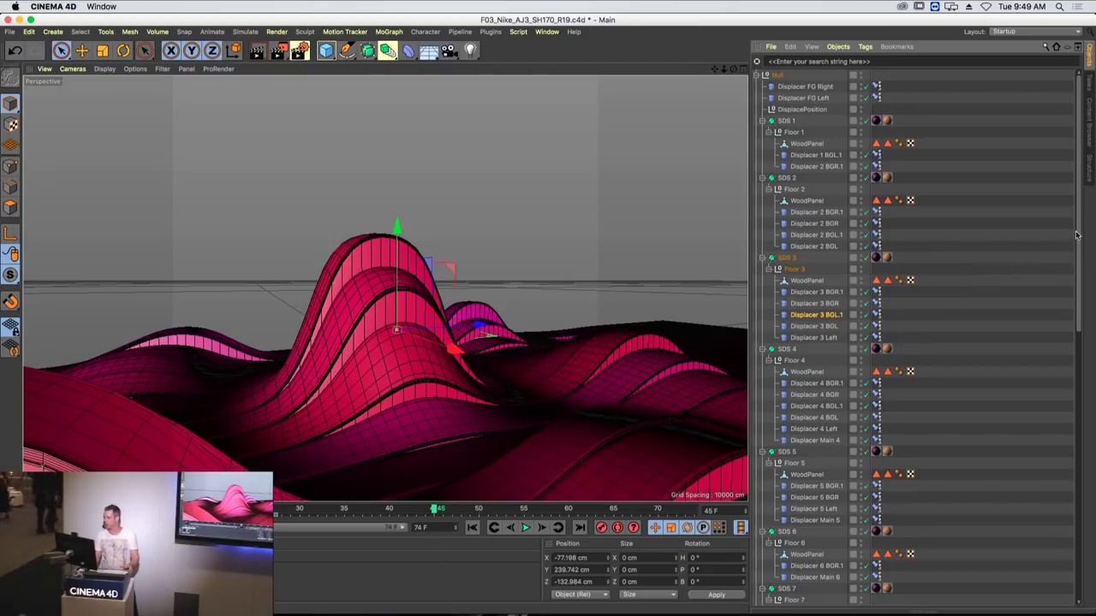
pyautogui.scroll(-10, 1062, 255)
pyautogui.scroll(10, 866, 302)
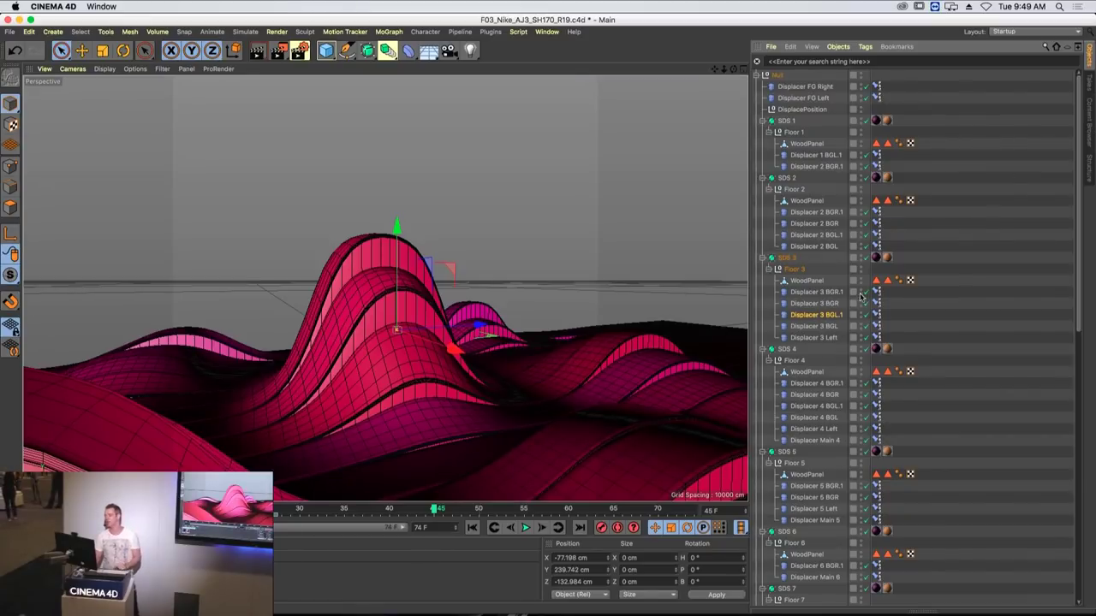
# - Move the DisplacePosition null a short distance in the viewport to shift the floor displacement
pyautogui.click(808, 109)
pyautogui.moveTo(462, 353); pyautogui.dragTo(430, 367)
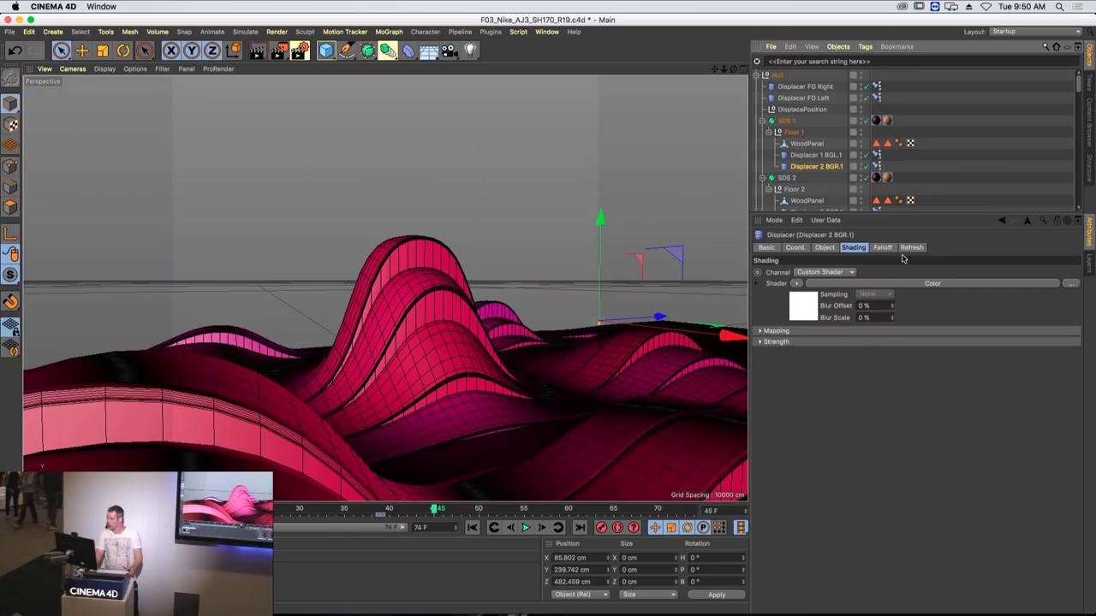
# - Examine the Falloff settings of Displacer 2 BGR.1 and Displacer 1 BGL.1, and enlarge the object list
pyautogui.click(883, 247)
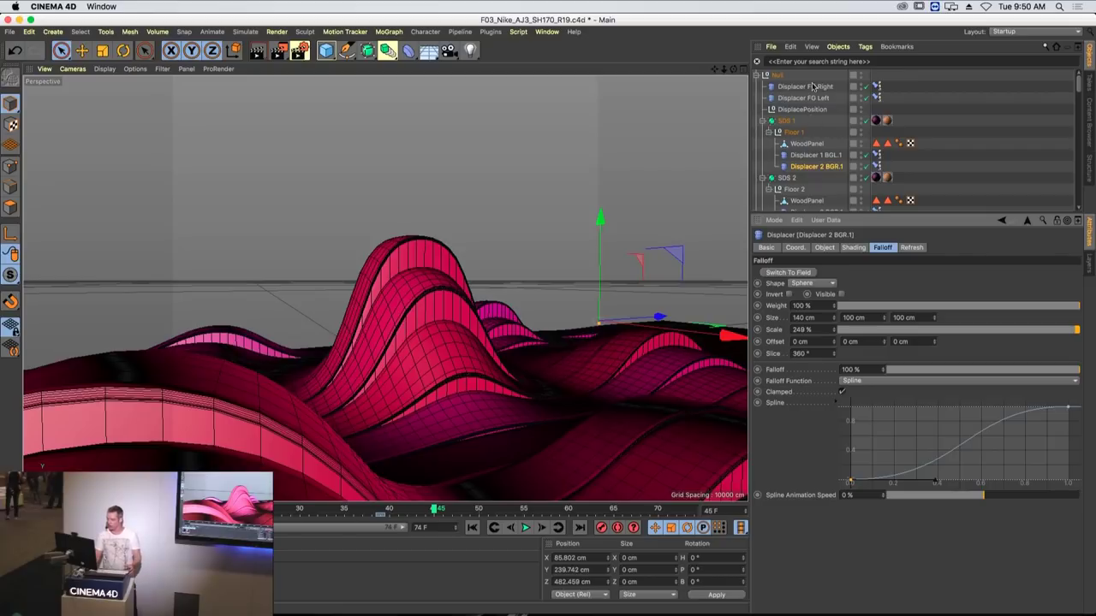
pyautogui.click(821, 155)
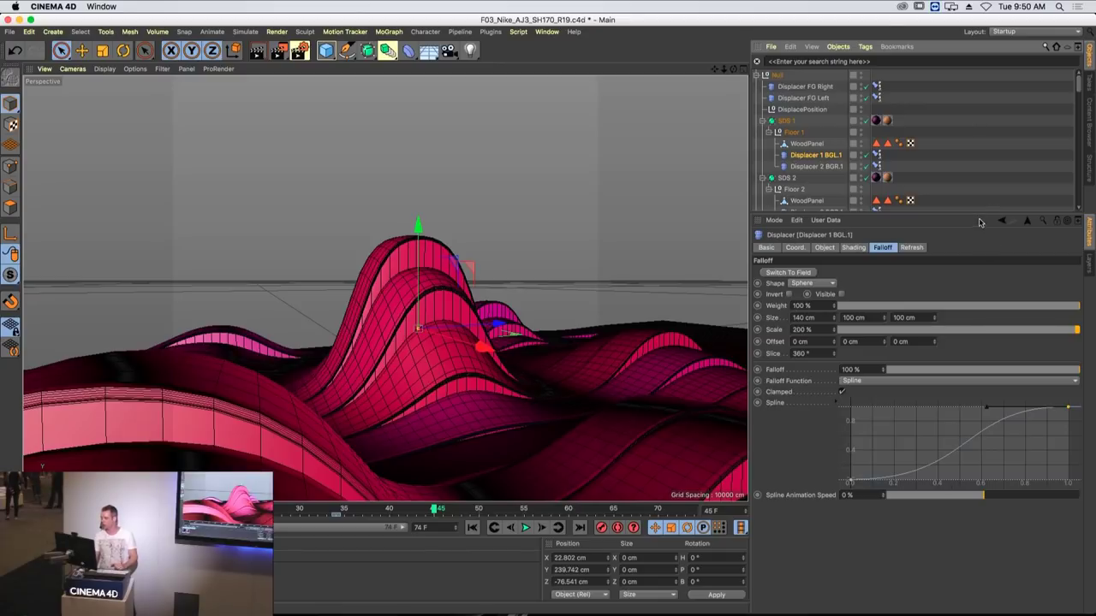
pyautogui.moveTo(977, 213); pyautogui.dragTo(972, 370)
pyautogui.click(1003, 182)
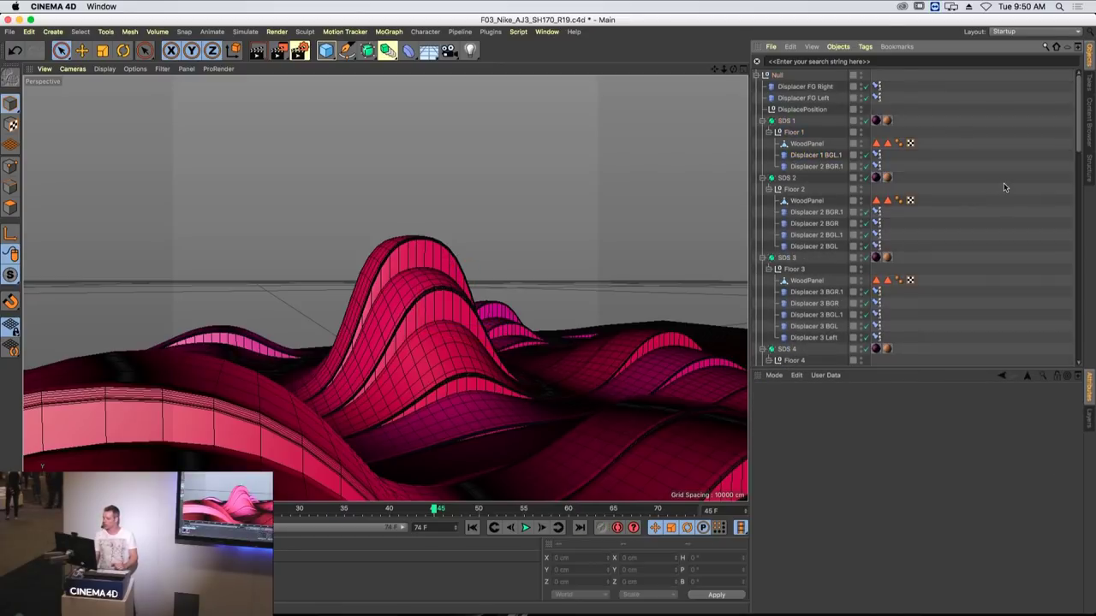
# - Switch to the F04_Nike_AJ3_SH170_R20.c4d scene, then expand and enable the Cloner holding the WoodPanel
pyautogui.click(546, 32)
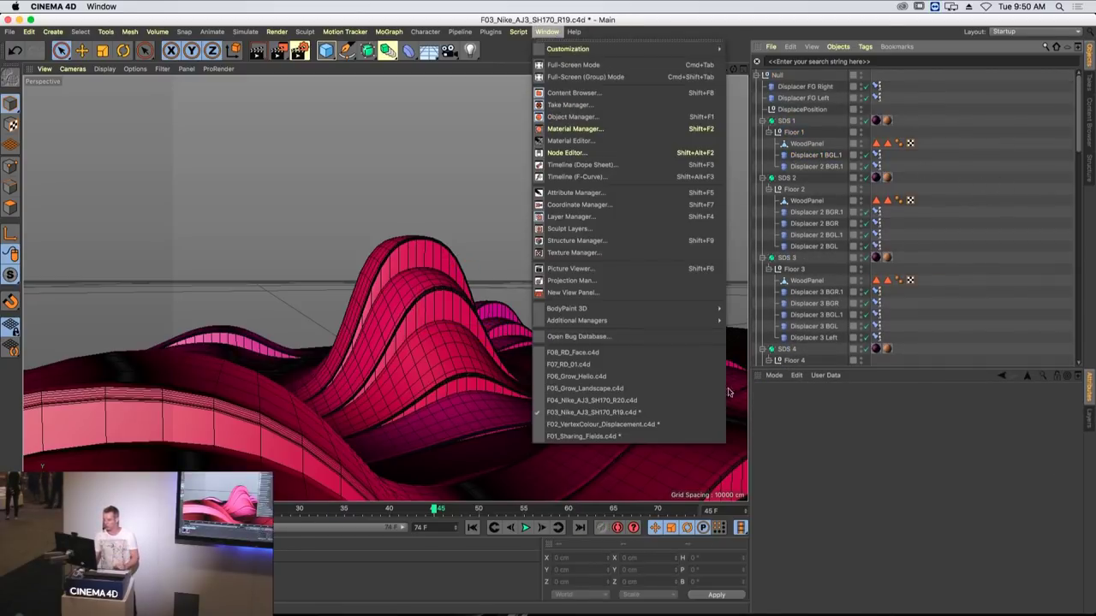
pyautogui.click(635, 400)
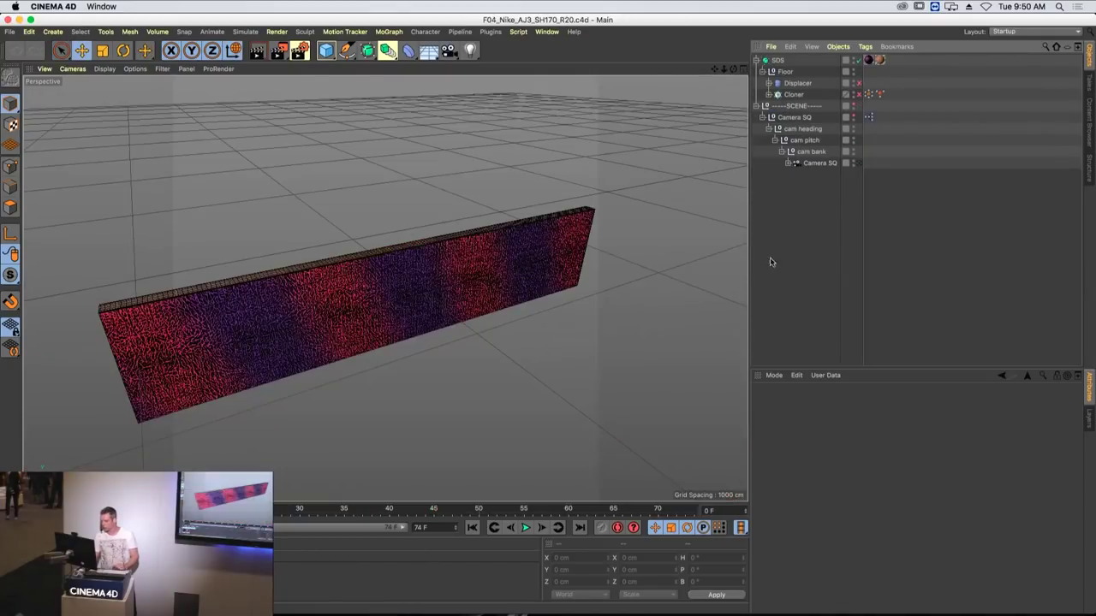
pyautogui.click(768, 94)
pyautogui.click(859, 94)
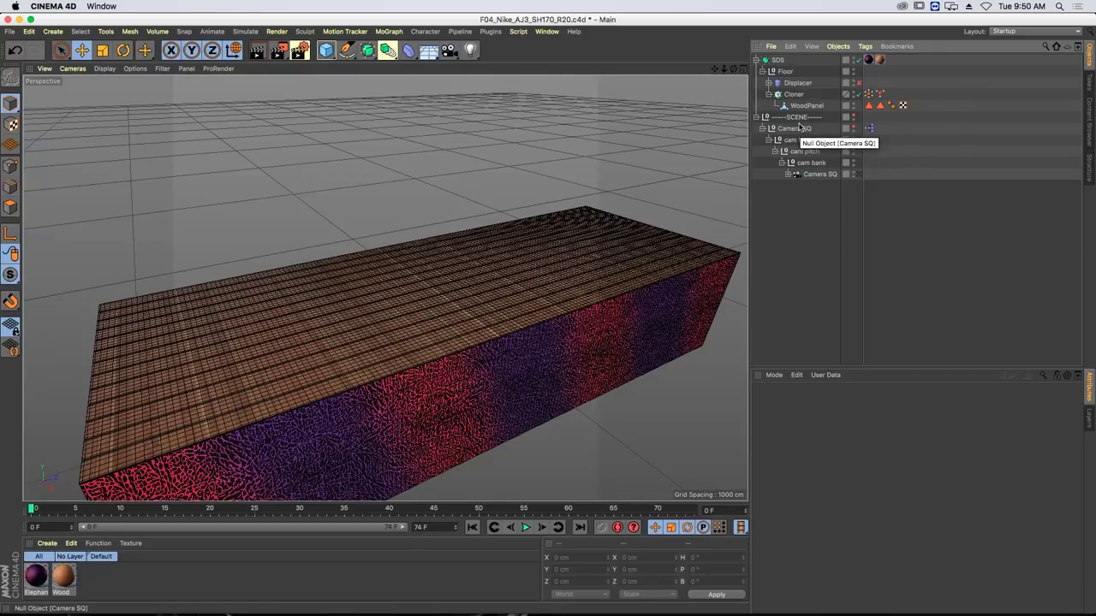
# - Look at the cloned panels through Camera SQ, and return to the default perspective view
pyautogui.keyDown('alt'); pyautogui.moveTo(599, 223); pyautogui.dragTo(386, 359); pyautogui.keyUp('alt')
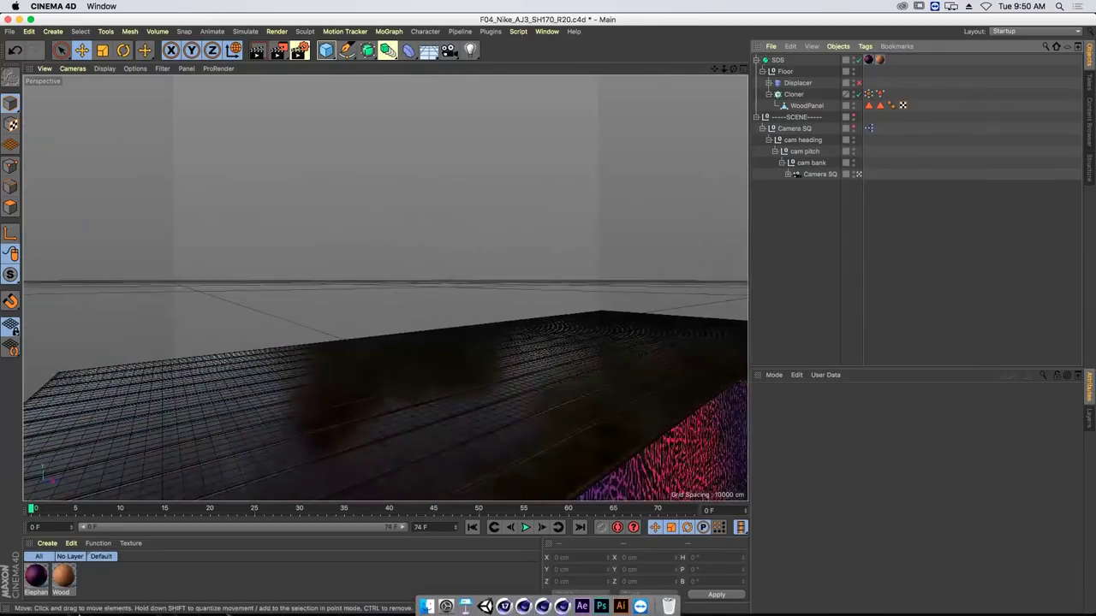
pyautogui.moveTo(52, 515); pyautogui.dragTo(26, 569)
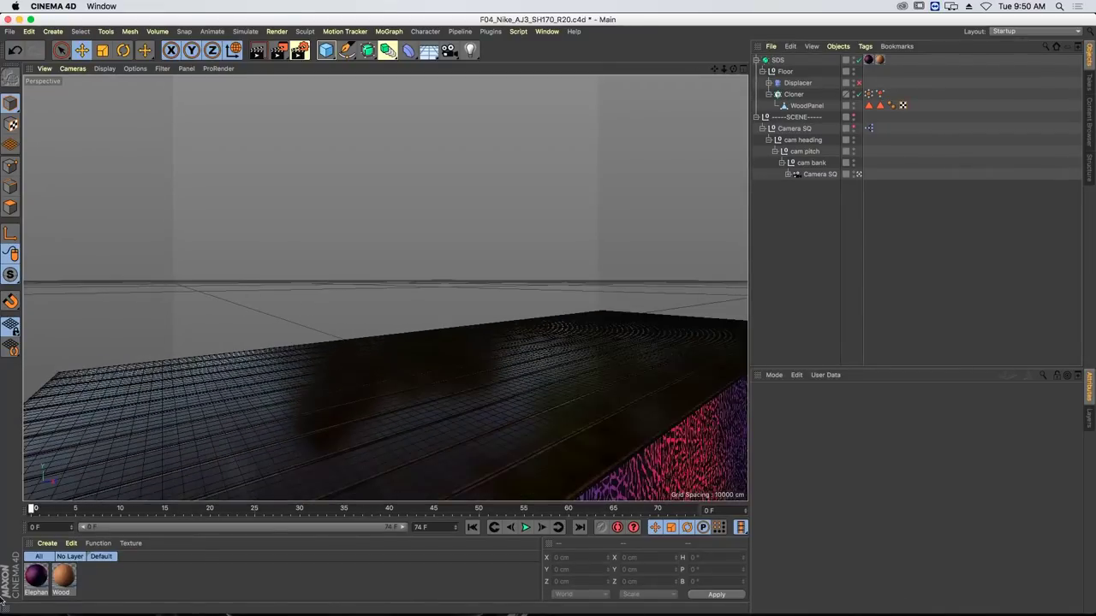
pyautogui.click(860, 174)
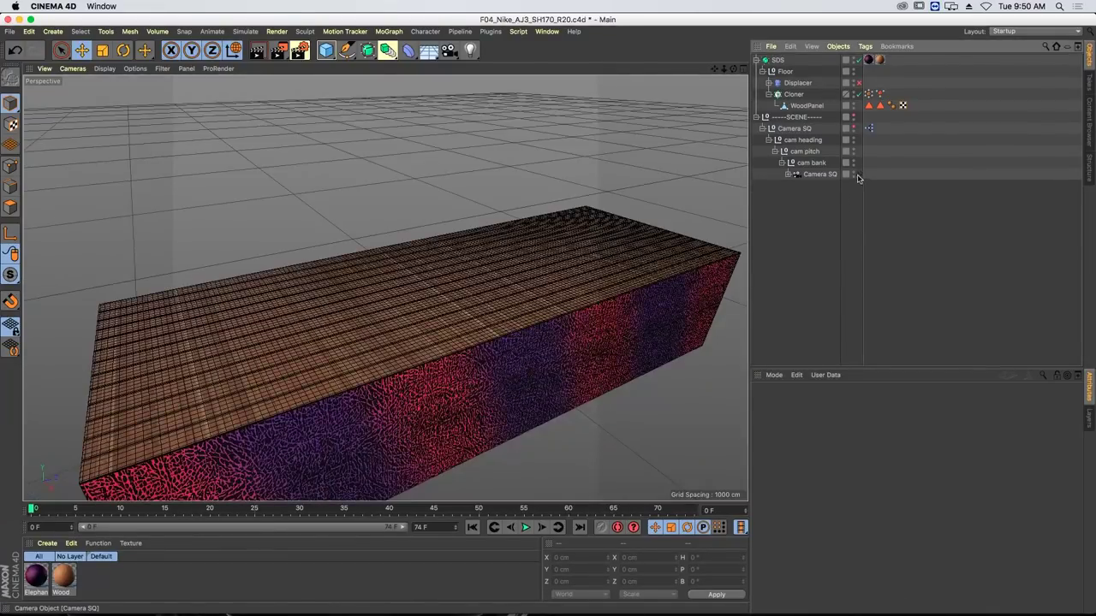
# - Enable the Displacer under Floor, expand its child fields, and review its Shading and Object properties
pyautogui.click(797, 83)
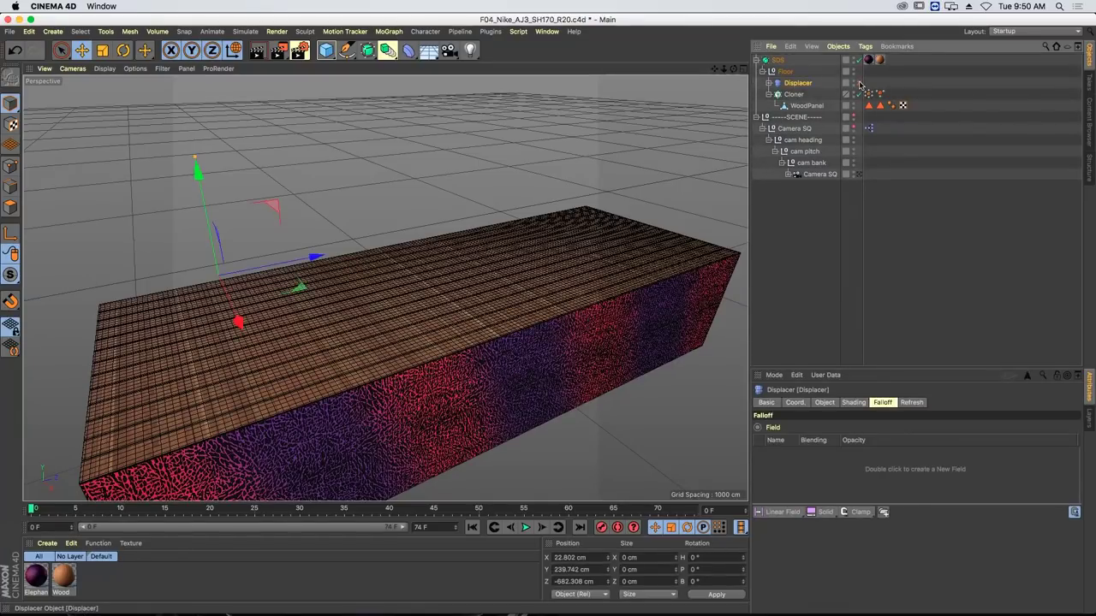
pyautogui.click(770, 83)
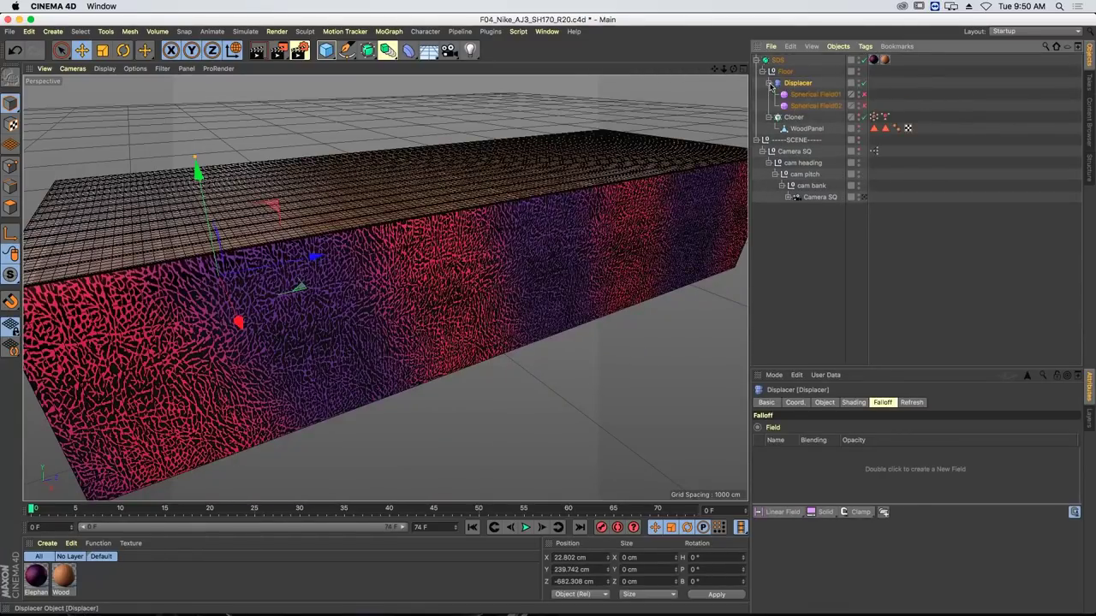
pyautogui.click(853, 402)
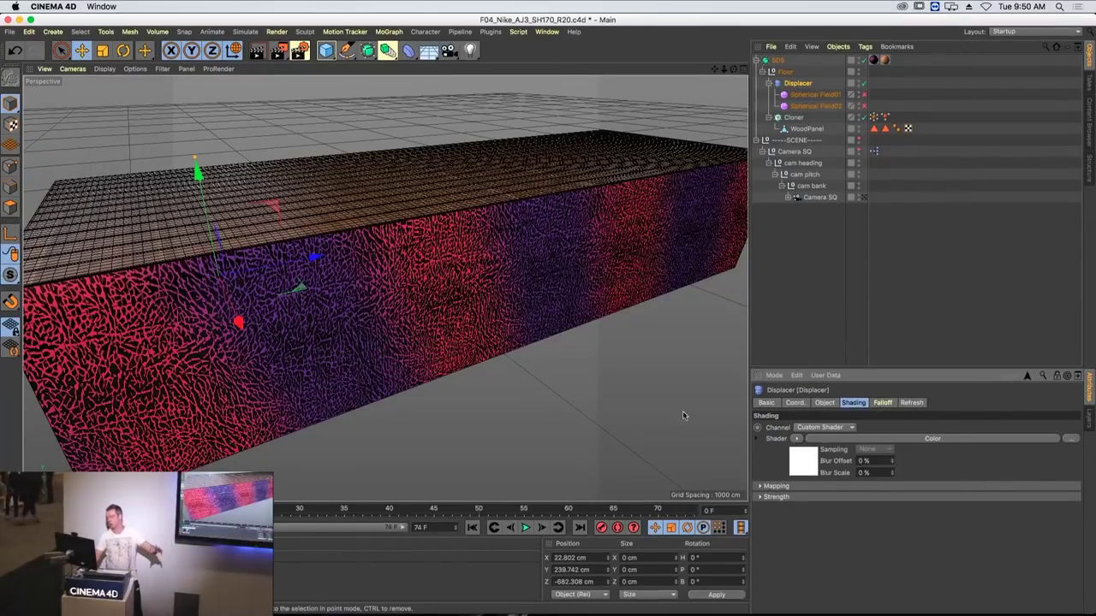
pyautogui.click(825, 402)
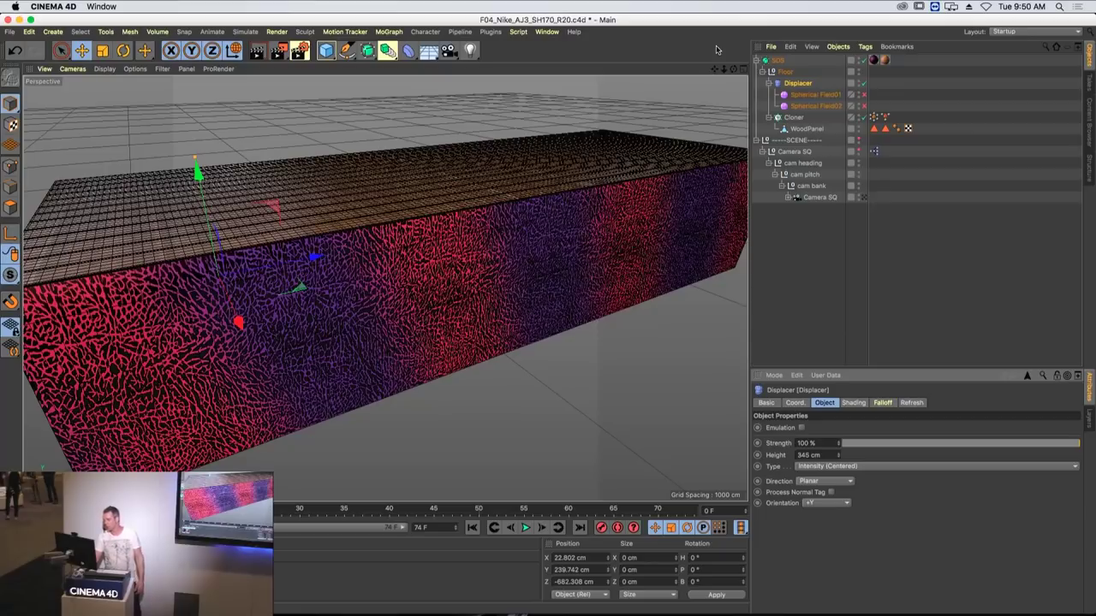
# - Add the Cloner's MoGraph Selection tag to the Displacer's Falloff field list
pyautogui.click(885, 117)
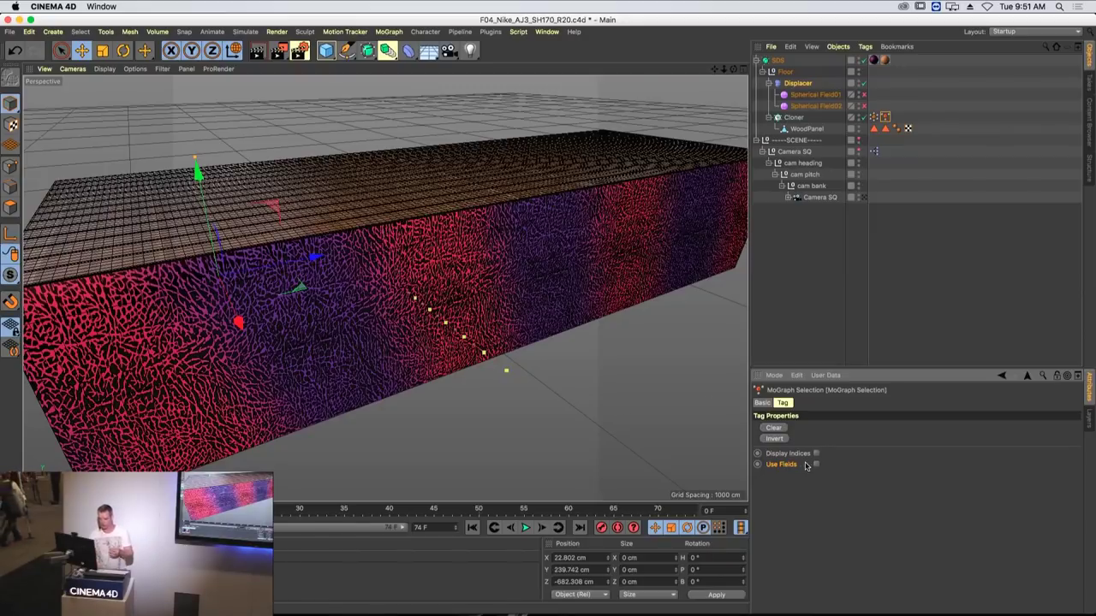
pyautogui.click(820, 84)
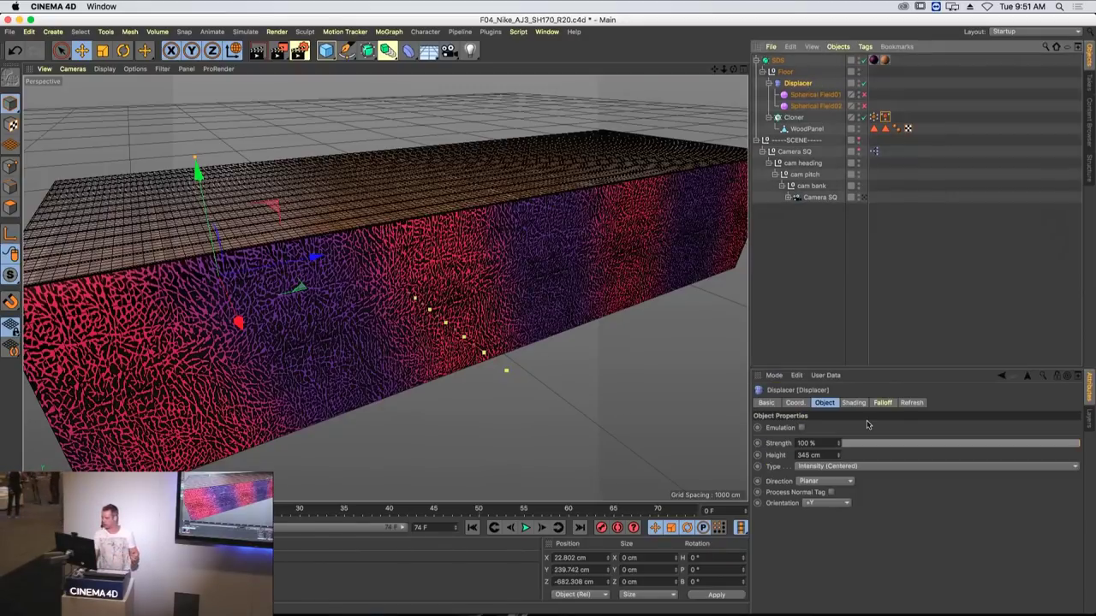
pyautogui.click(883, 403)
pyautogui.moveTo(886, 118); pyautogui.dragTo(805, 458)
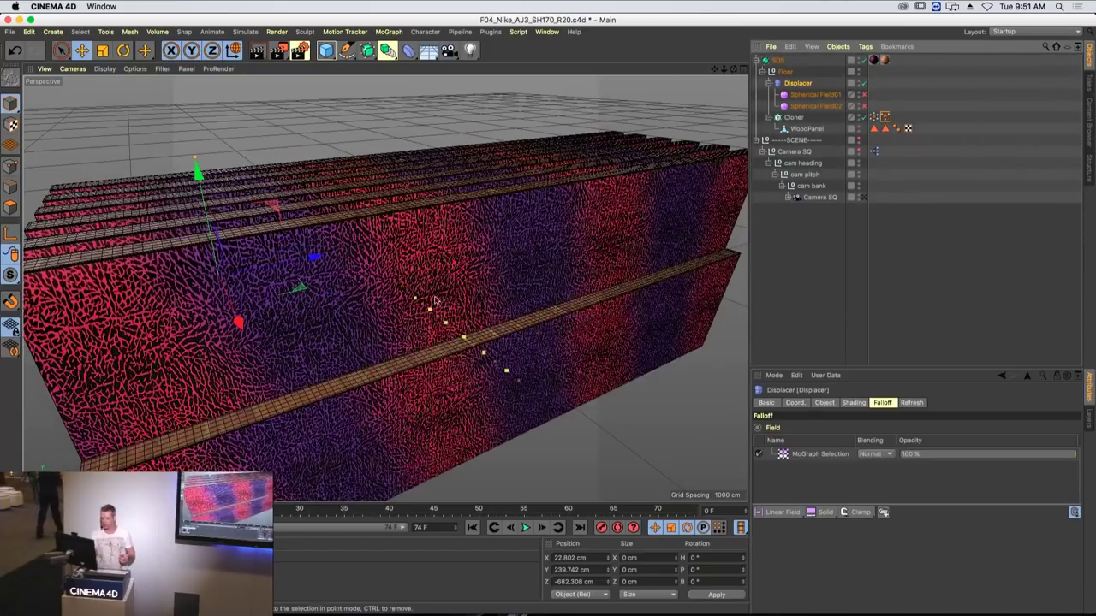
pyautogui.keyDown('alt'); pyautogui.moveTo(437, 299); pyautogui.dragTo(470, 311); pyautogui.keyUp('alt')
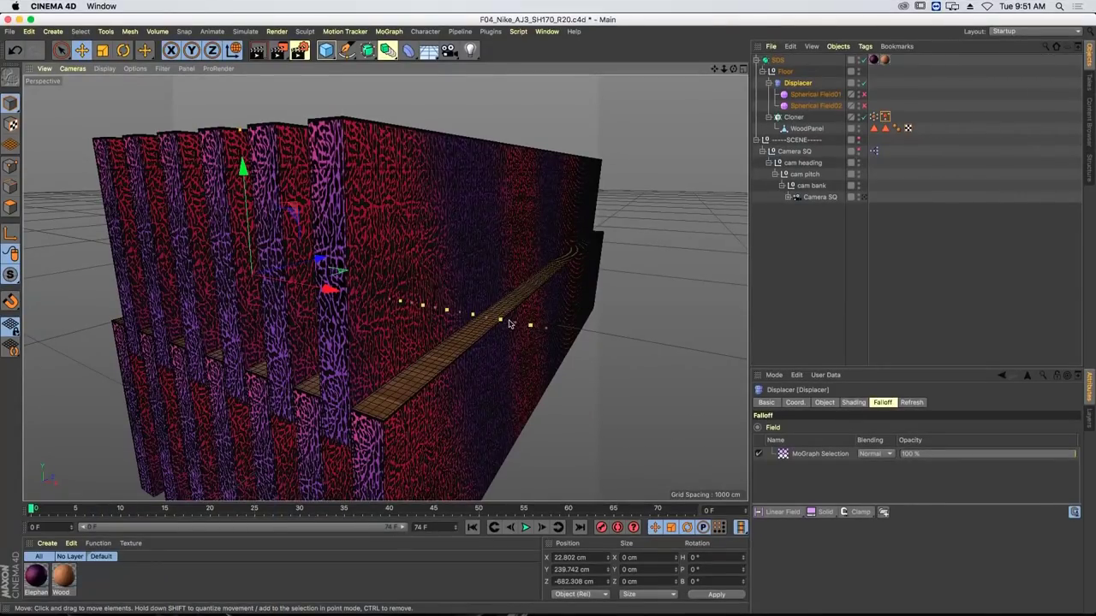
pyautogui.keyDown('alt'); pyautogui.moveTo(461, 299); pyautogui.dragTo(385, 262); pyautogui.keyUp('alt')
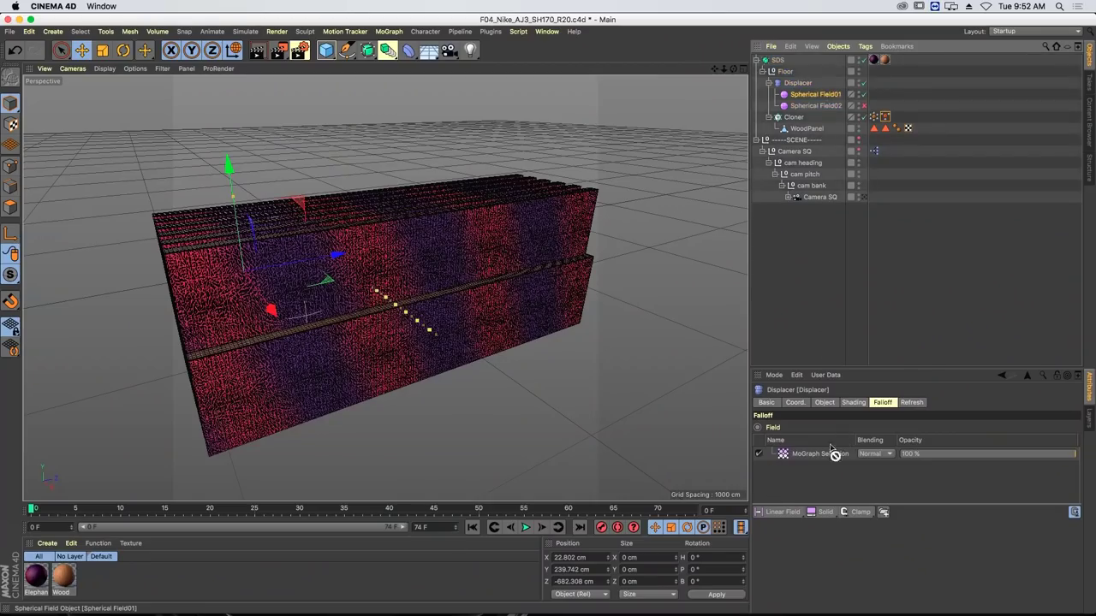
# - Enable Spherical Field01 and add it above the MoGraph Selection in the Displacer's Falloff list with Multiply blending at 100% opacity
pyautogui.moveTo(834, 458); pyautogui.dragTo(835, 455)
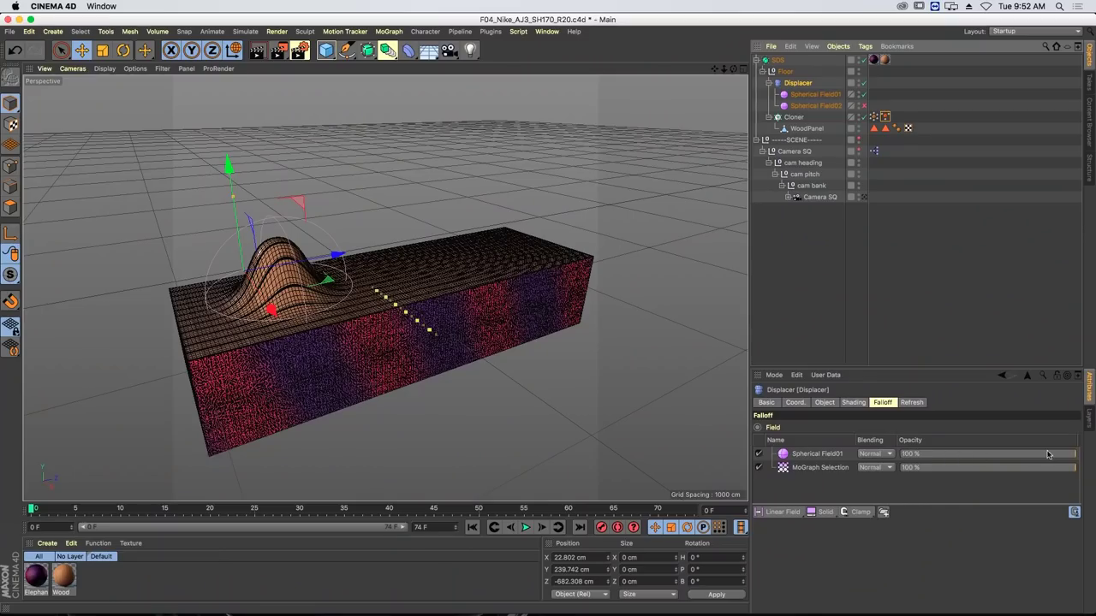
pyautogui.moveTo(1048, 454); pyautogui.dragTo(1075, 459)
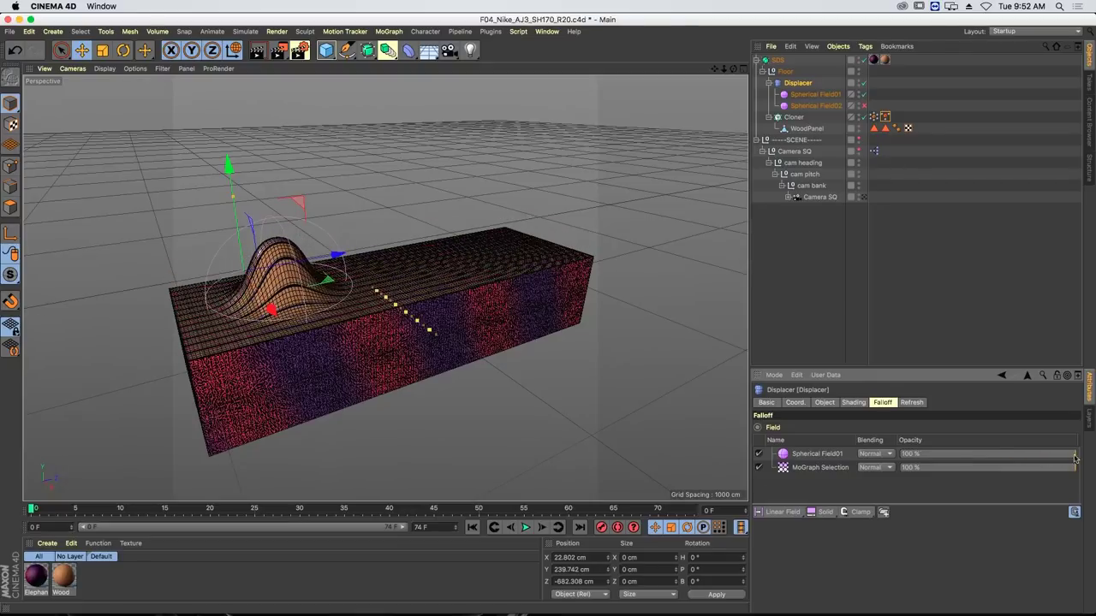
pyautogui.click(870, 455)
pyautogui.click(883, 507)
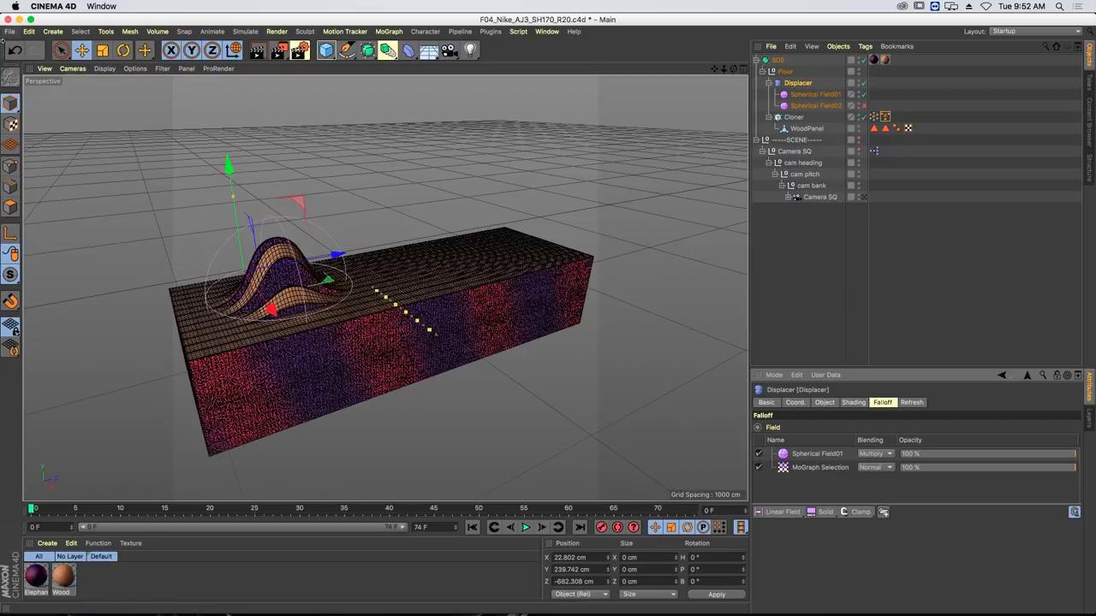
pyautogui.keyDown('alt'); pyautogui.moveTo(358, 261); pyautogui.dragTo(407, 294); pyautogui.keyUp('alt')
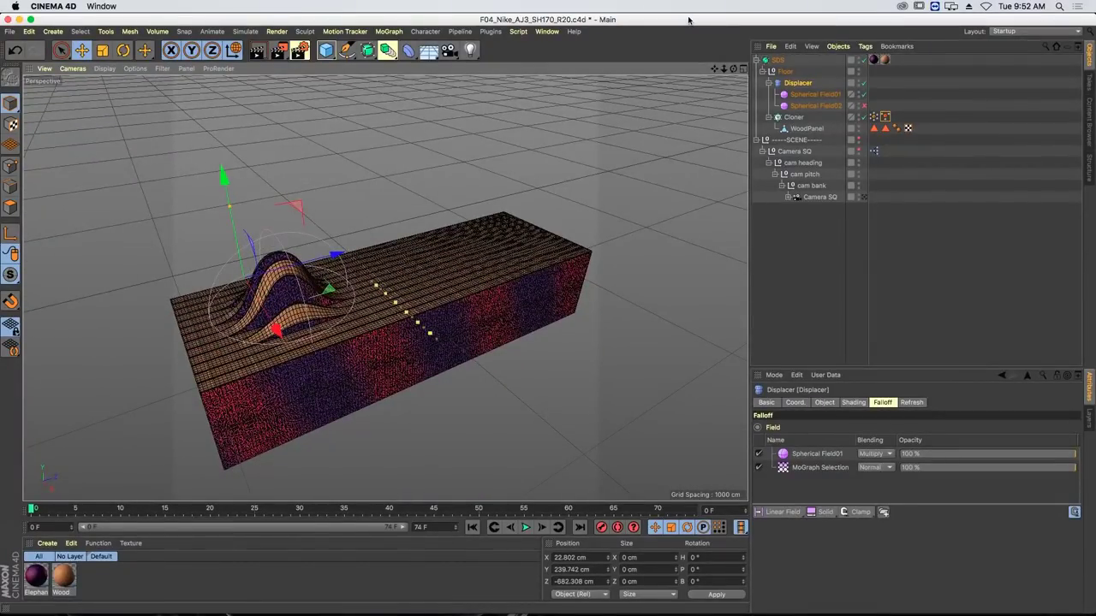
# - Delete the MoGraph Selection layer from the Displacer's Falloff field list
pyautogui.click(819, 467)
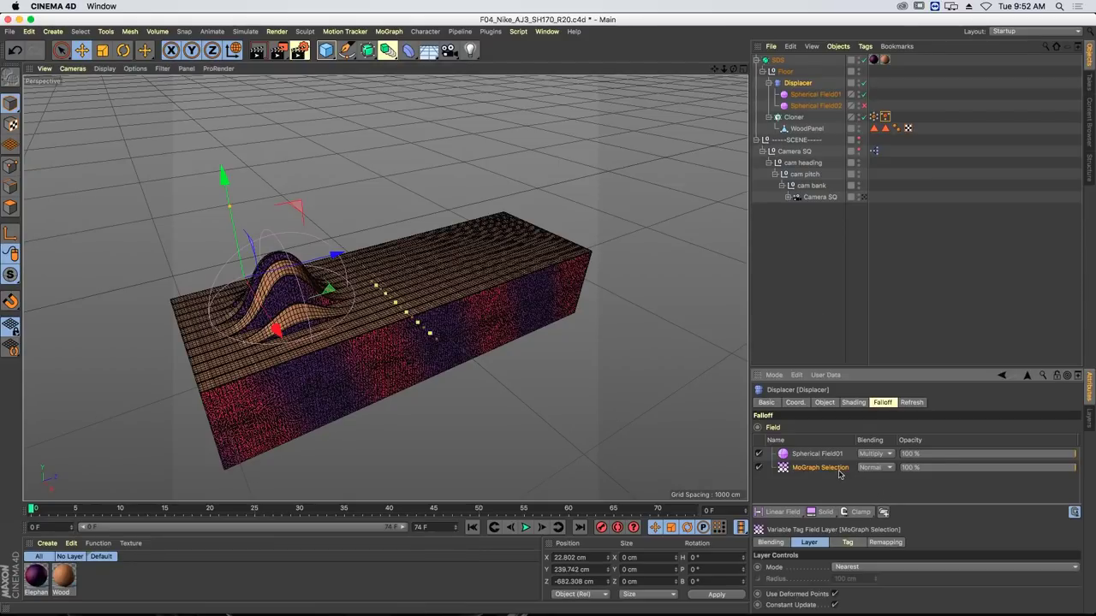
pyautogui.press('Delete')
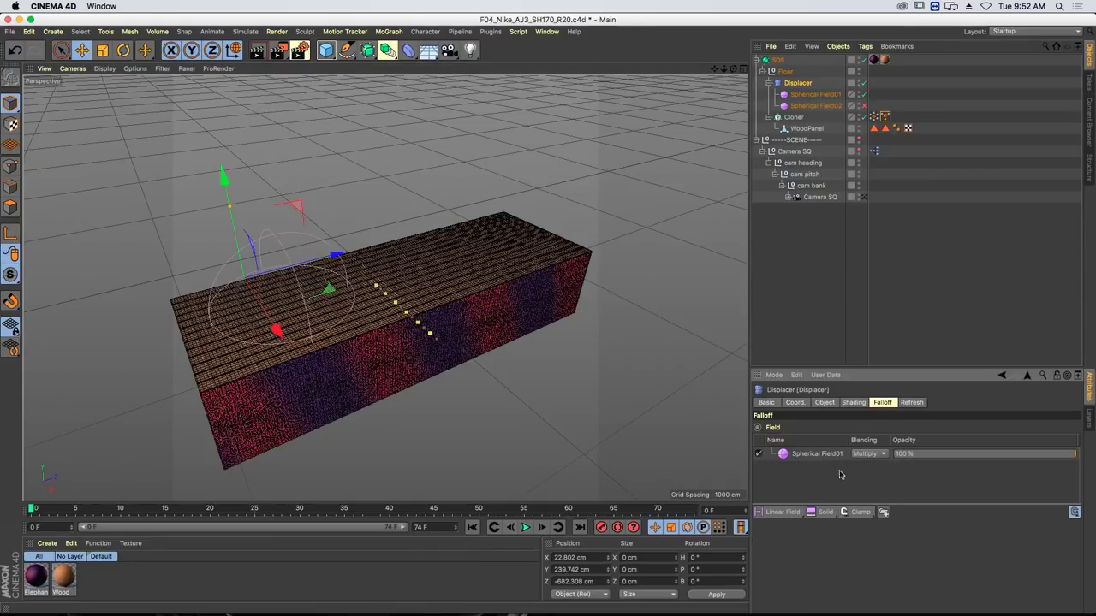
# - Replace Spherical Field01 with the Cloner's MoGraph Weightmap tag in the Displacer's Falloff field list
pyautogui.click(874, 119)
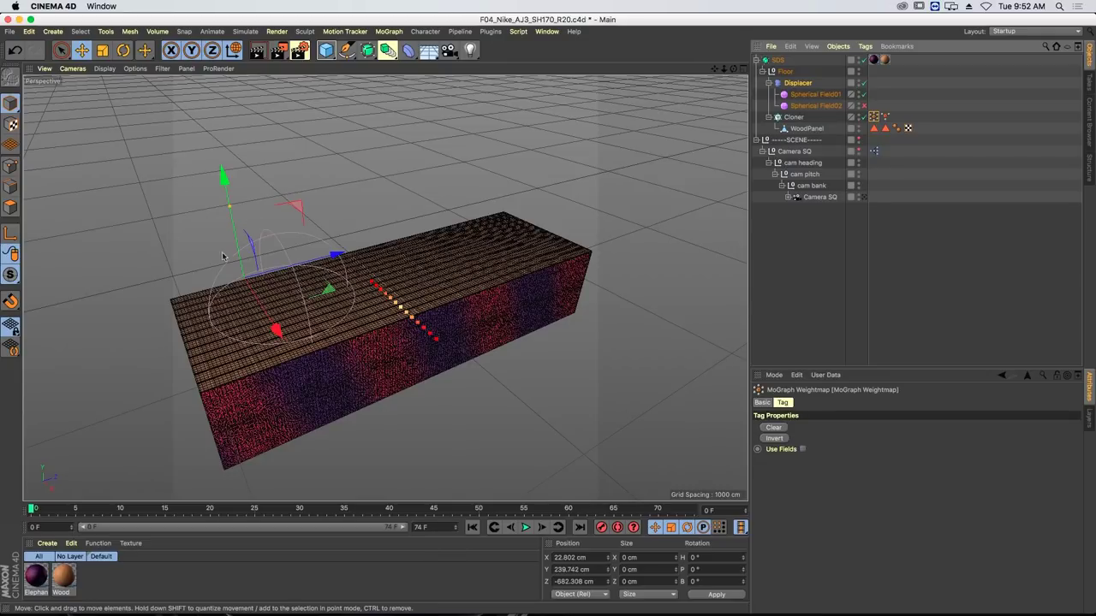
pyautogui.keyDown('alt'); pyautogui.moveTo(392, 313); pyautogui.dragTo(518, 239); pyautogui.keyUp('alt')
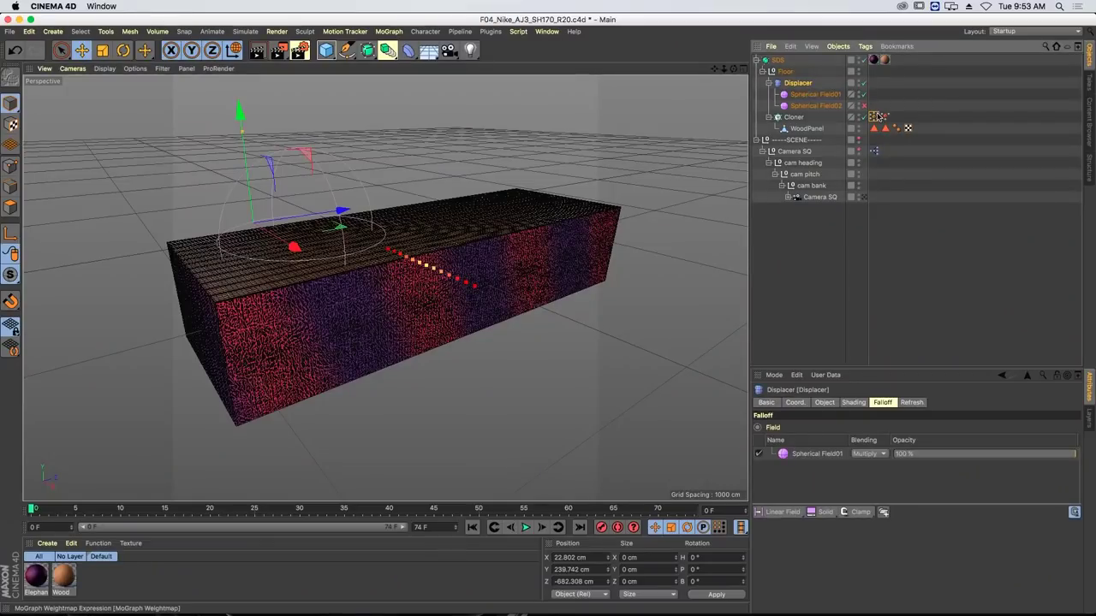
pyautogui.click(818, 453)
pyautogui.press('Delete')
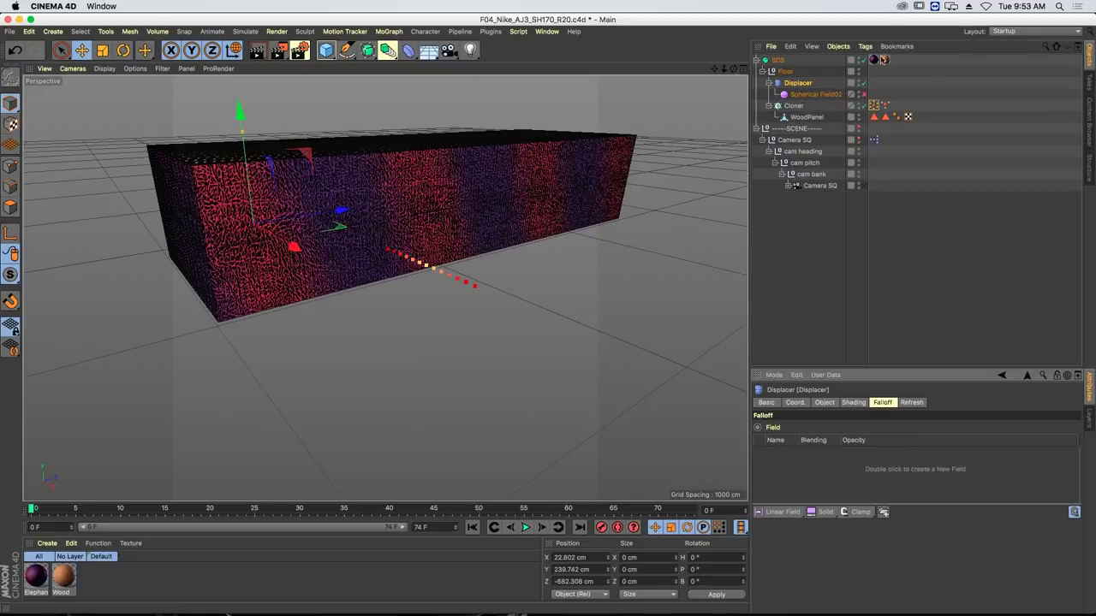
pyautogui.moveTo(874, 105); pyautogui.dragTo(841, 318)
pyautogui.moveTo(800, 484); pyautogui.dragTo(799, 484)
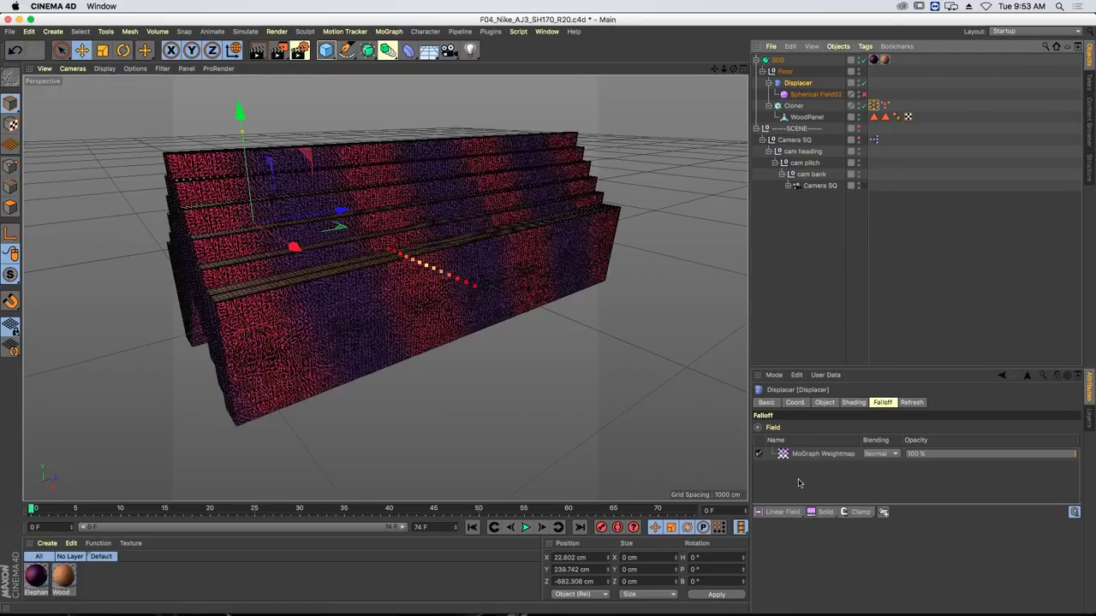
# - Layer Spherical Field01 with Multiply and Spherical Field02 with Add blending above the MoGraph Weightmap in the Displacer's Falloff list
pyautogui.keyDown('alt'); pyautogui.moveTo(358, 193); pyautogui.dragTo(410, 200); pyautogui.keyUp('alt')
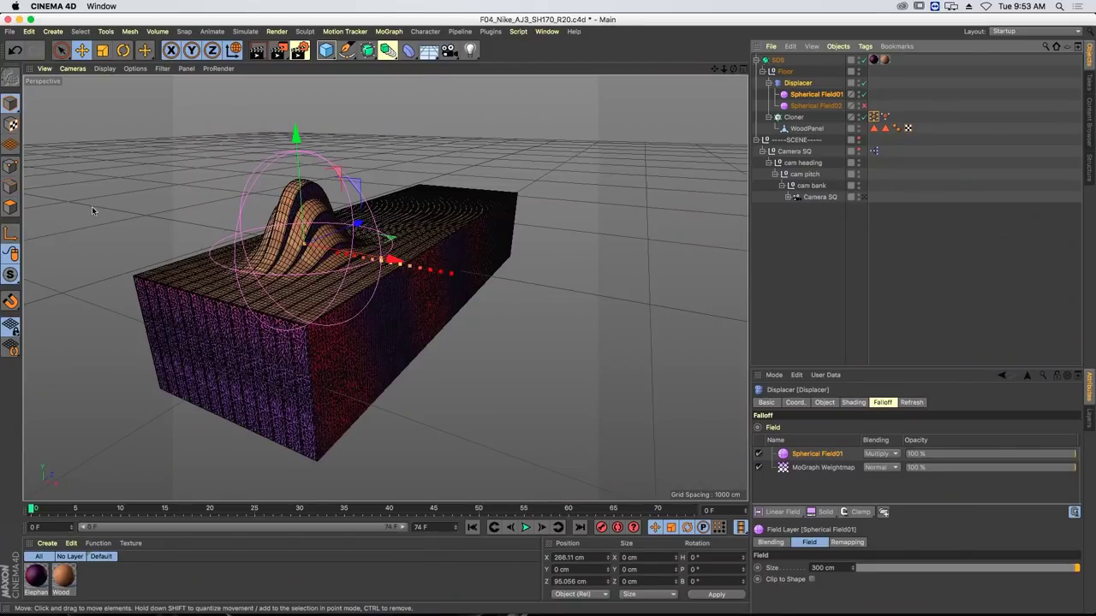
pyautogui.keyDown('alt'); pyautogui.moveTo(402, 231); pyautogui.dragTo(435, 332); pyautogui.keyUp('alt')
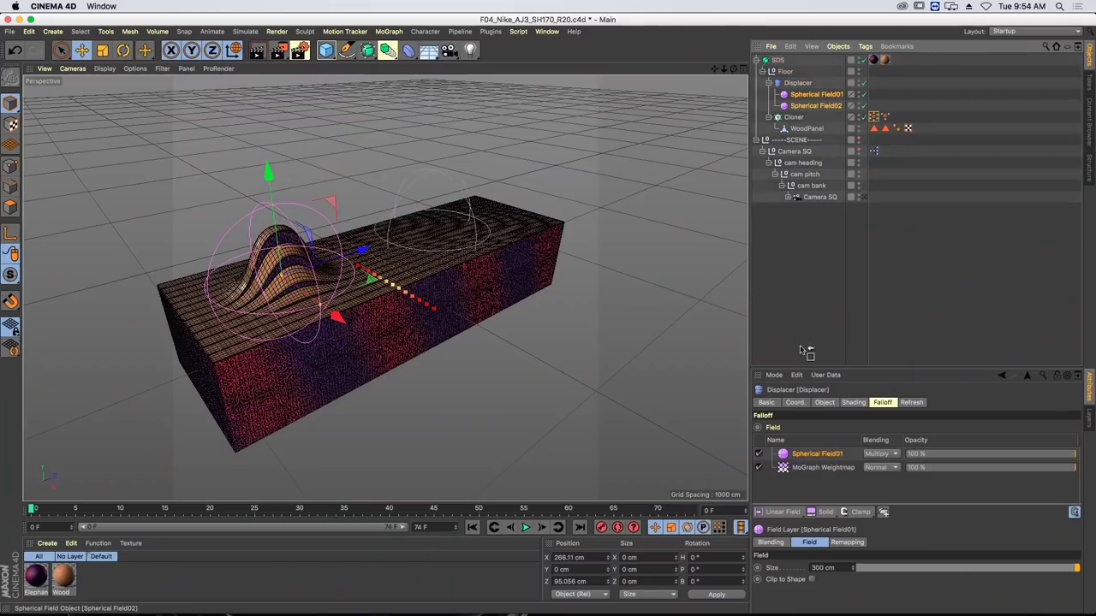
pyautogui.moveTo(822, 455); pyautogui.dragTo(822, 454)
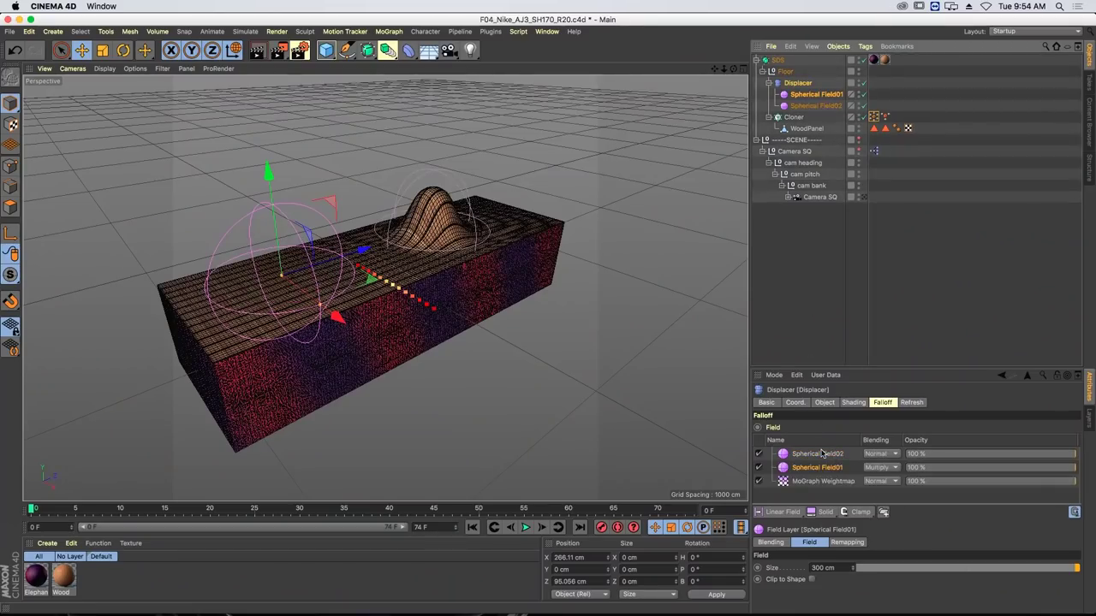
pyautogui.click(888, 454)
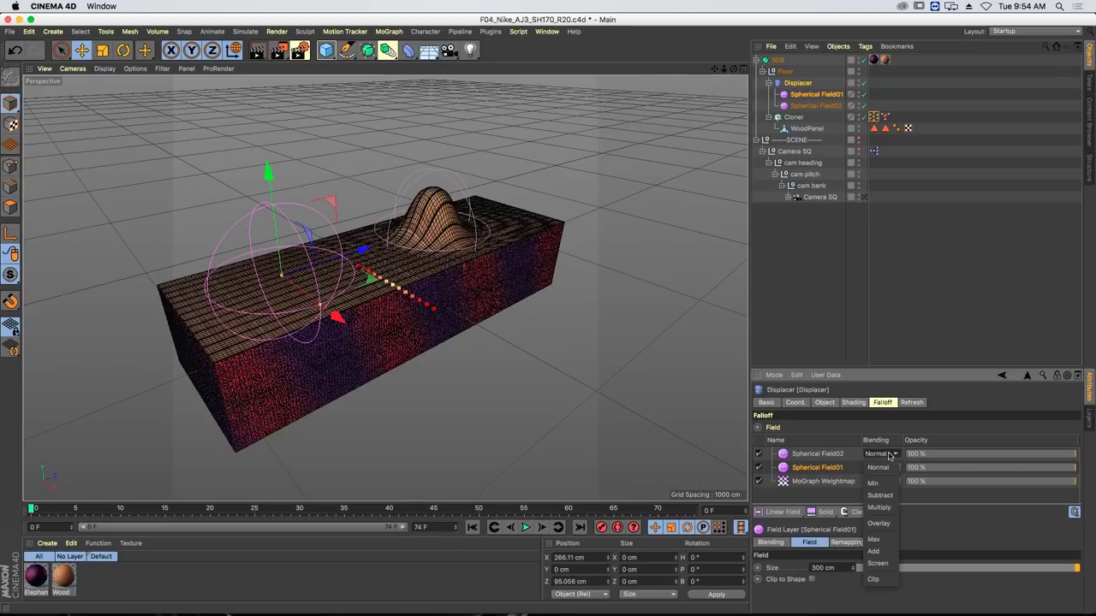
pyautogui.click(890, 554)
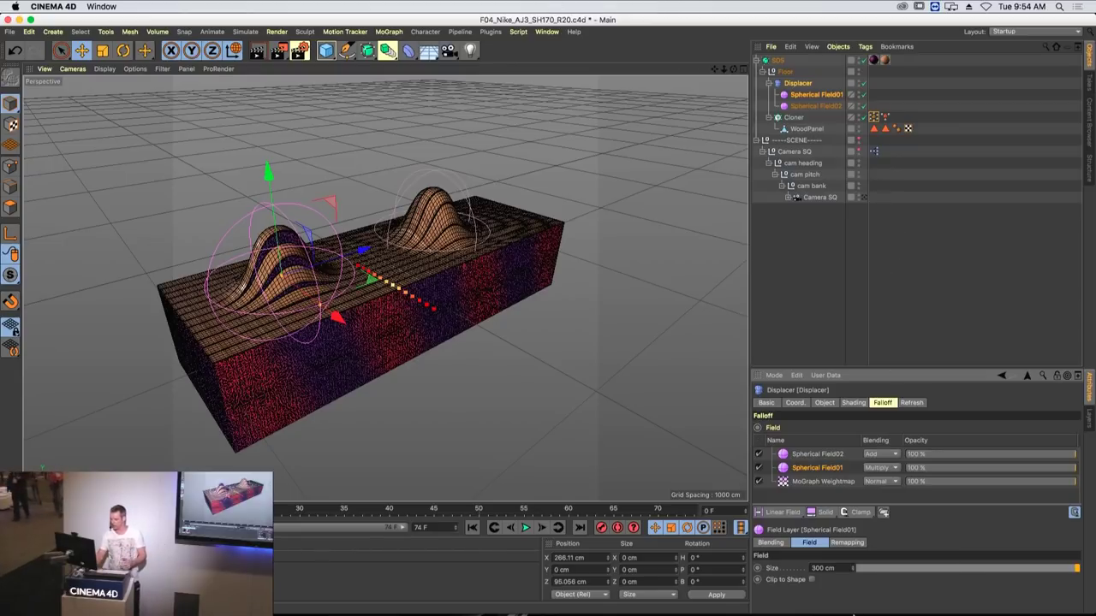
# - Group both spherical fields in a folder, set Spherical Field01's blending to Normal and the folder's blending to Multiply
pyautogui.click(882, 512)
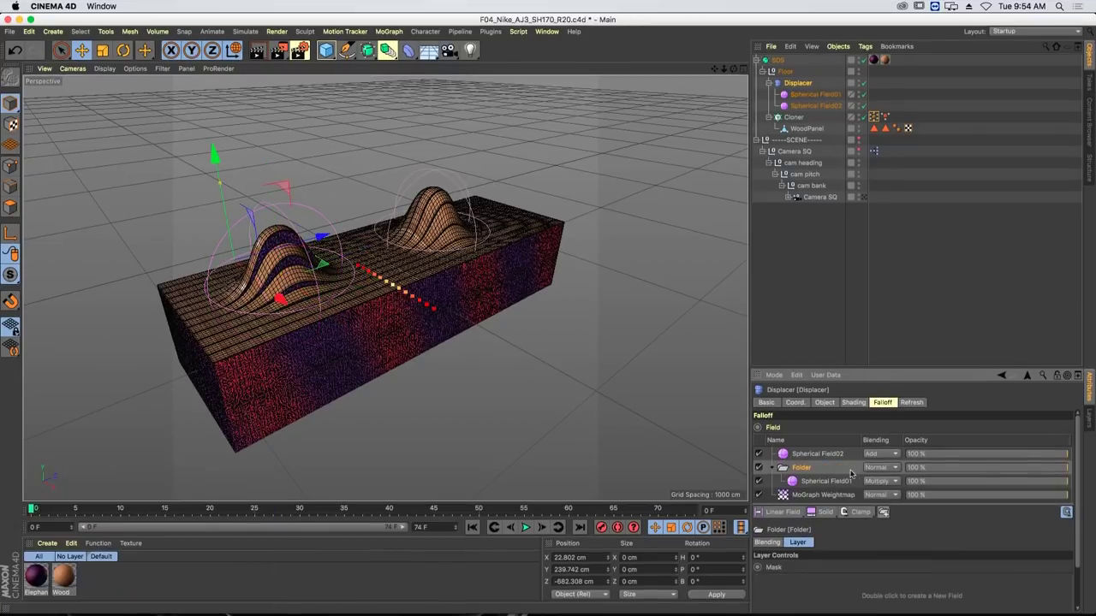
pyautogui.moveTo(817, 458); pyautogui.dragTo(813, 476)
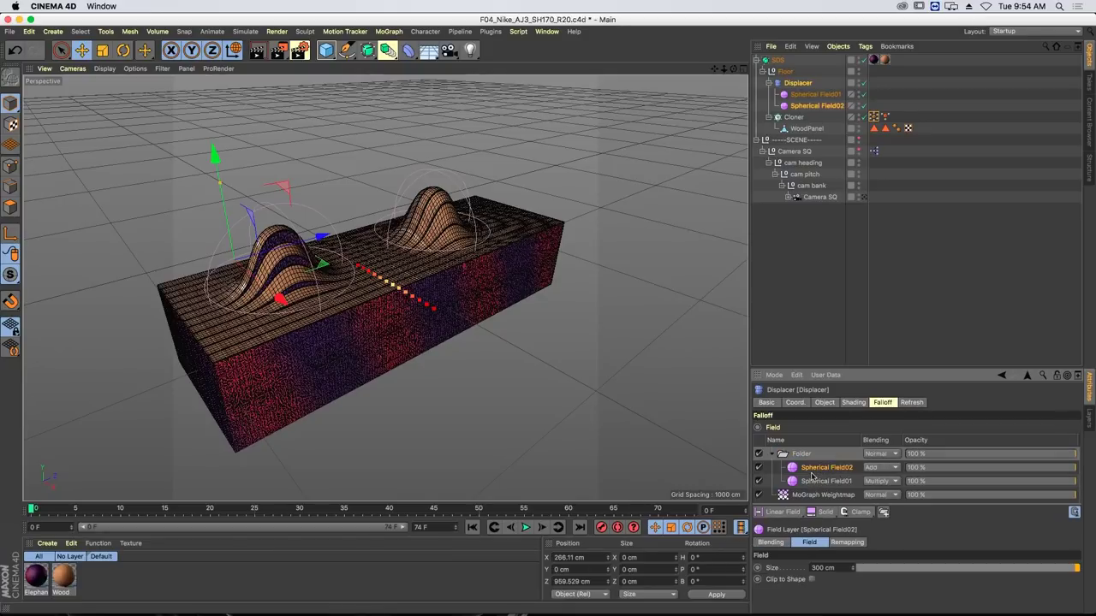
pyautogui.click(882, 481)
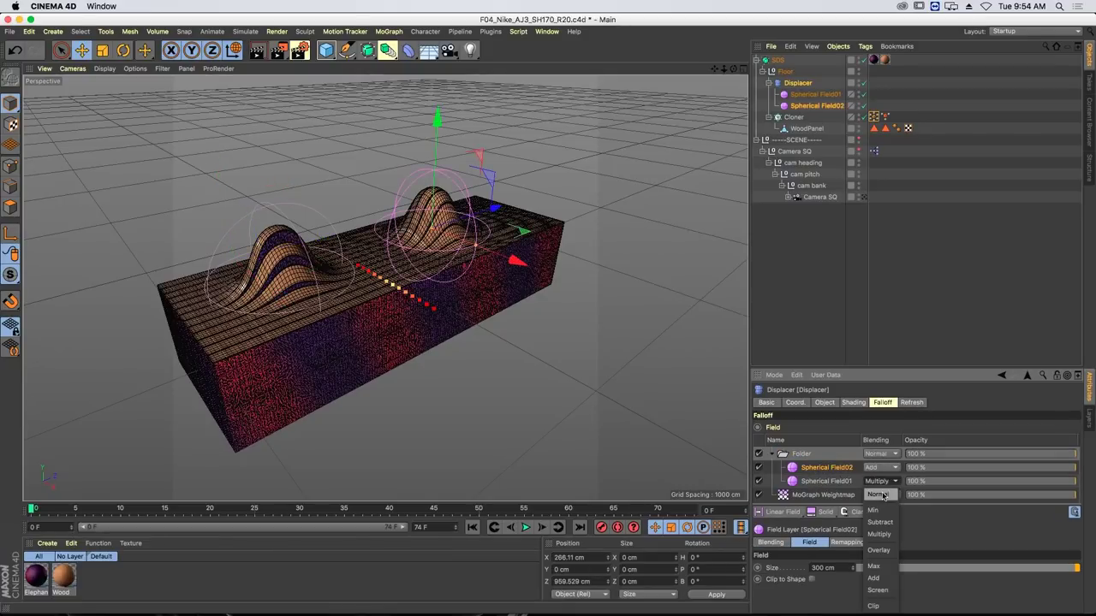
pyautogui.click(883, 496)
pyautogui.click(883, 454)
pyautogui.click(882, 511)
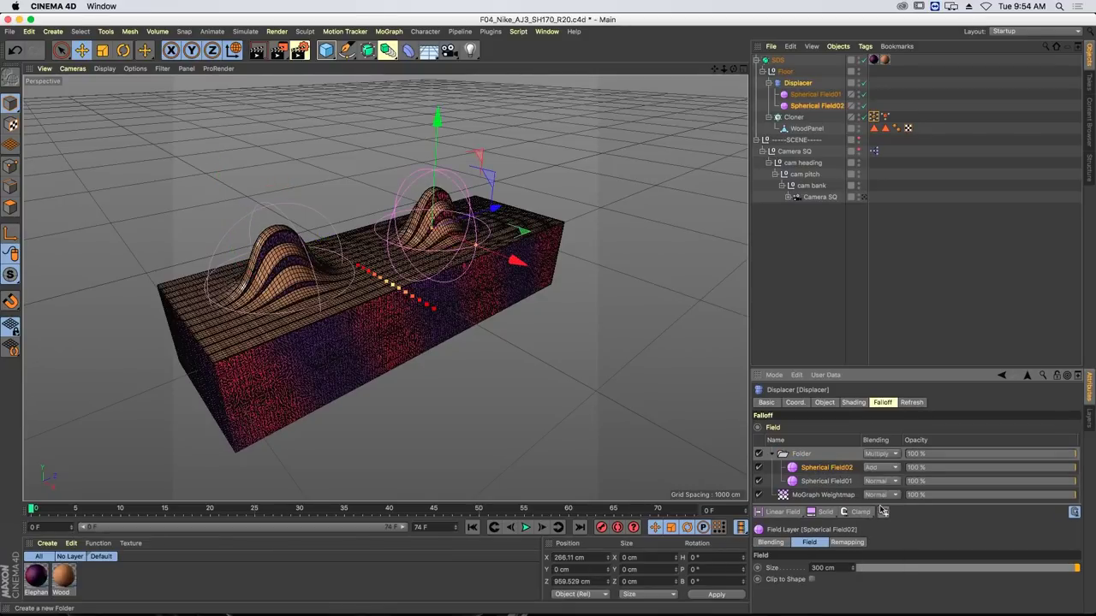
pyautogui.keyDown('alt'); pyautogui.moveTo(454, 238); pyautogui.dragTo(514, 244); pyautogui.keyUp('alt')
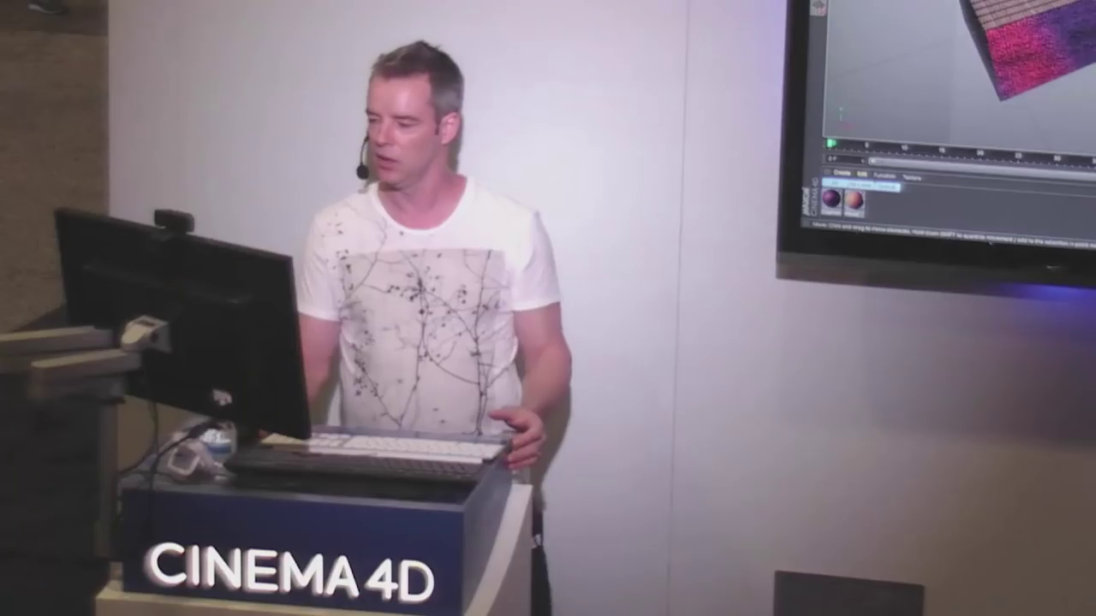
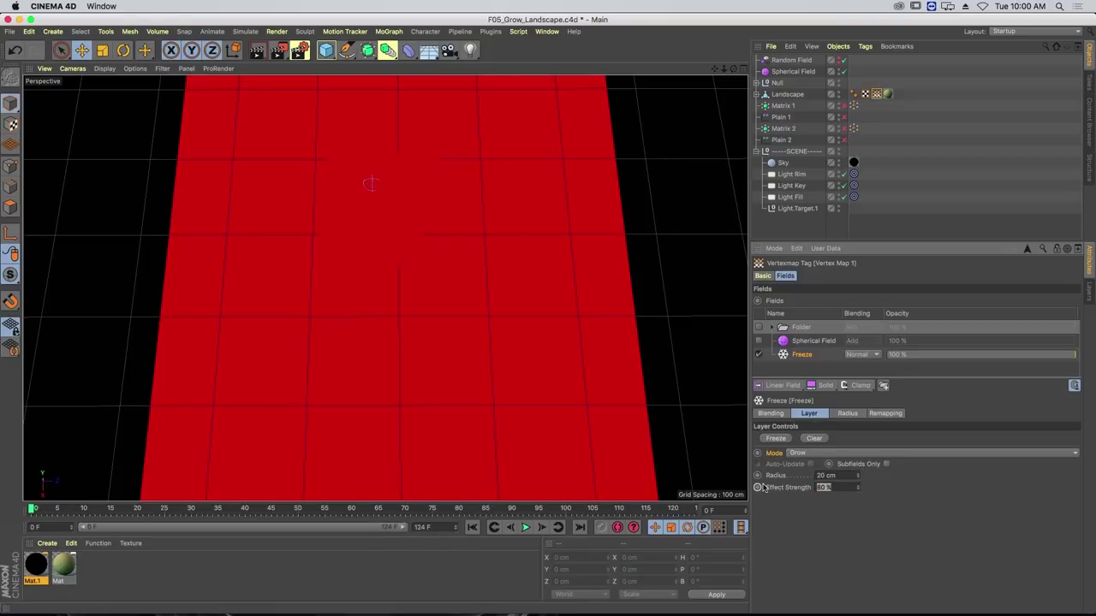
# - In F05_Grow_Landscape.c4d, enable the Spherical Field and Folder layers in the Vertex Map 1 tag's field list and rewind the animation
pyautogui.click(802, 341)
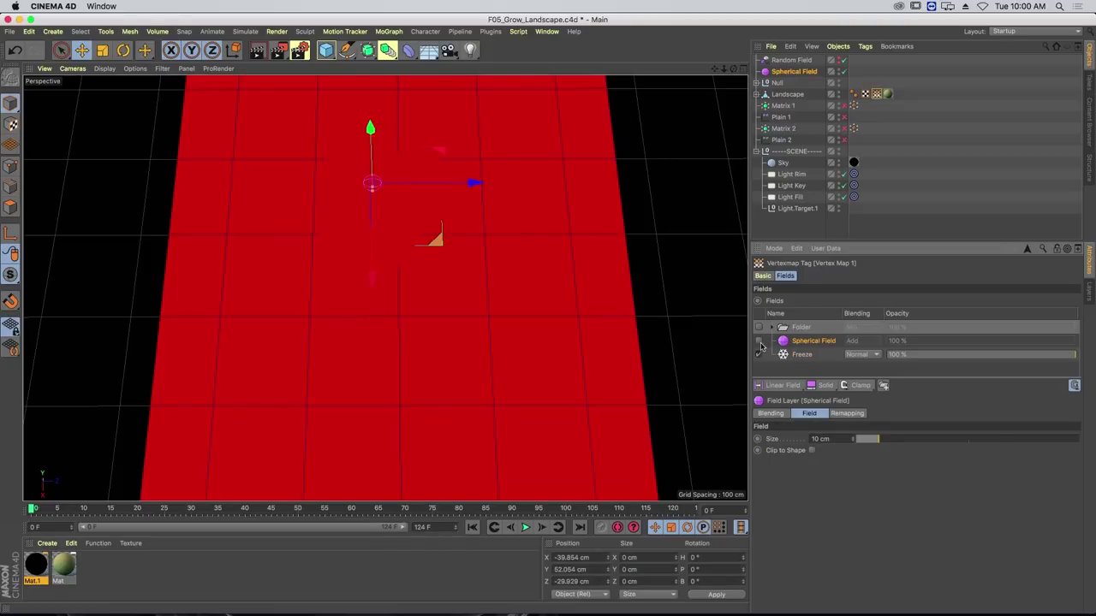
pyautogui.click(758, 341)
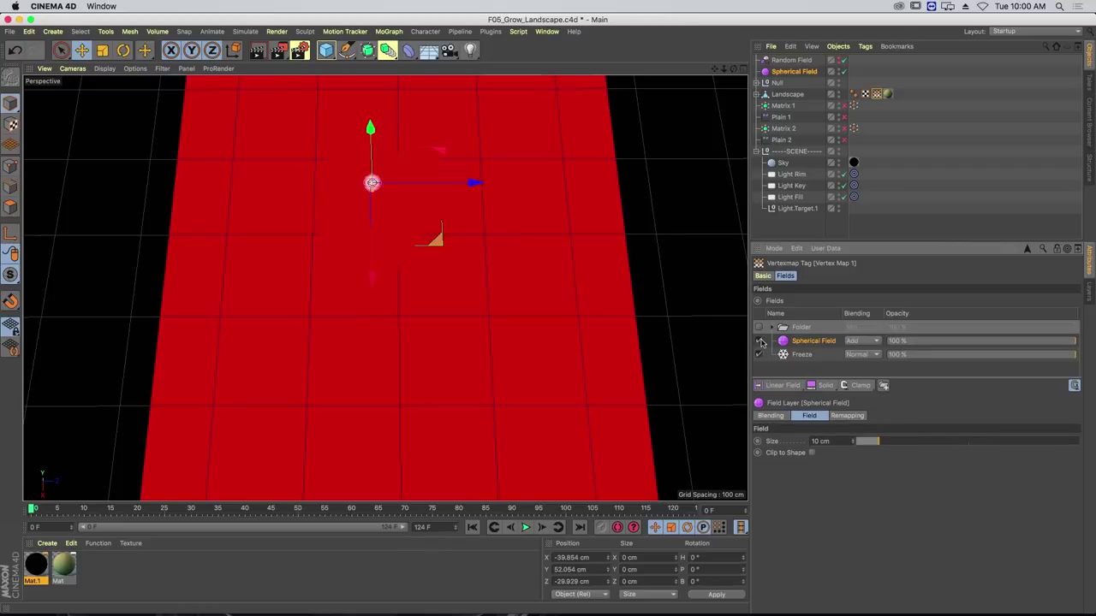
pyautogui.click(803, 354)
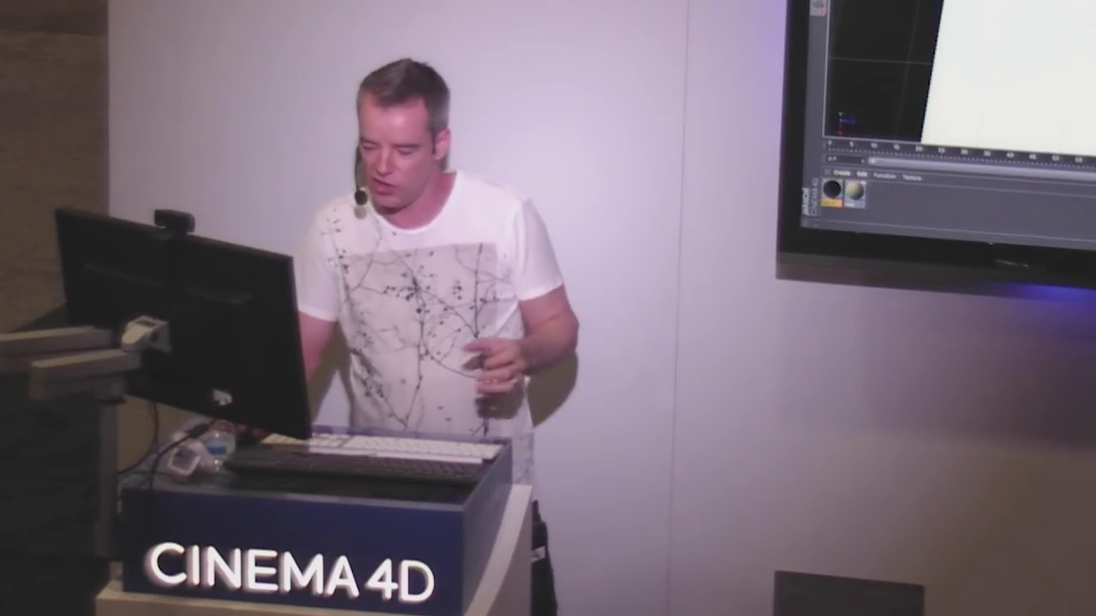
pyautogui.hotkey('shift', 'f')
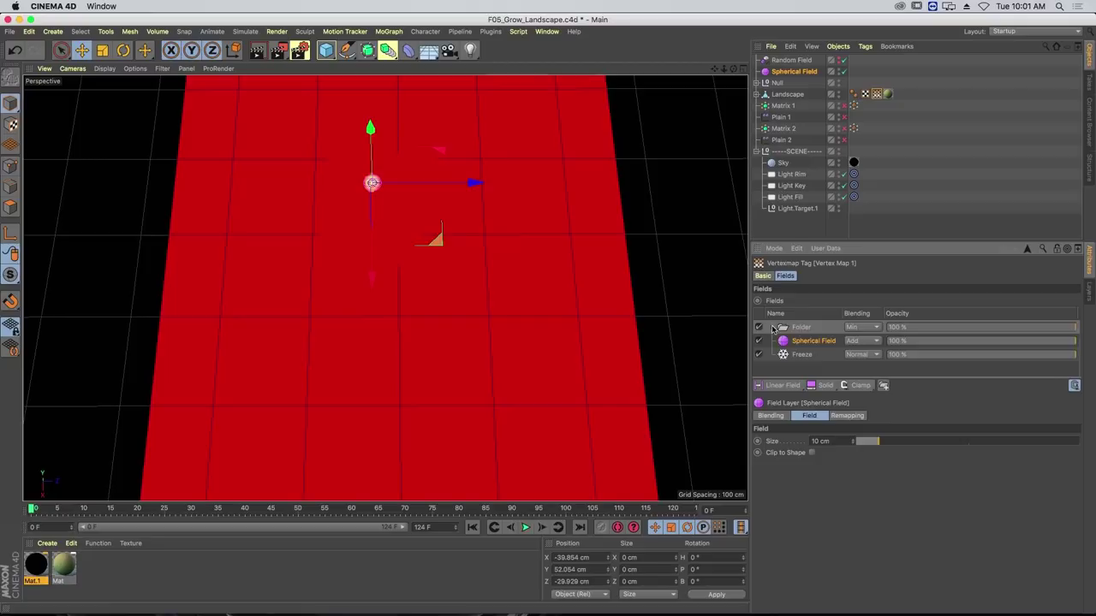
# - Expand the folder in the vertex map's field list, enable its Random Field, and set the folder's blending to Normal
pyautogui.click(773, 328)
pyautogui.moveTo(935, 377); pyautogui.dragTo(935, 409)
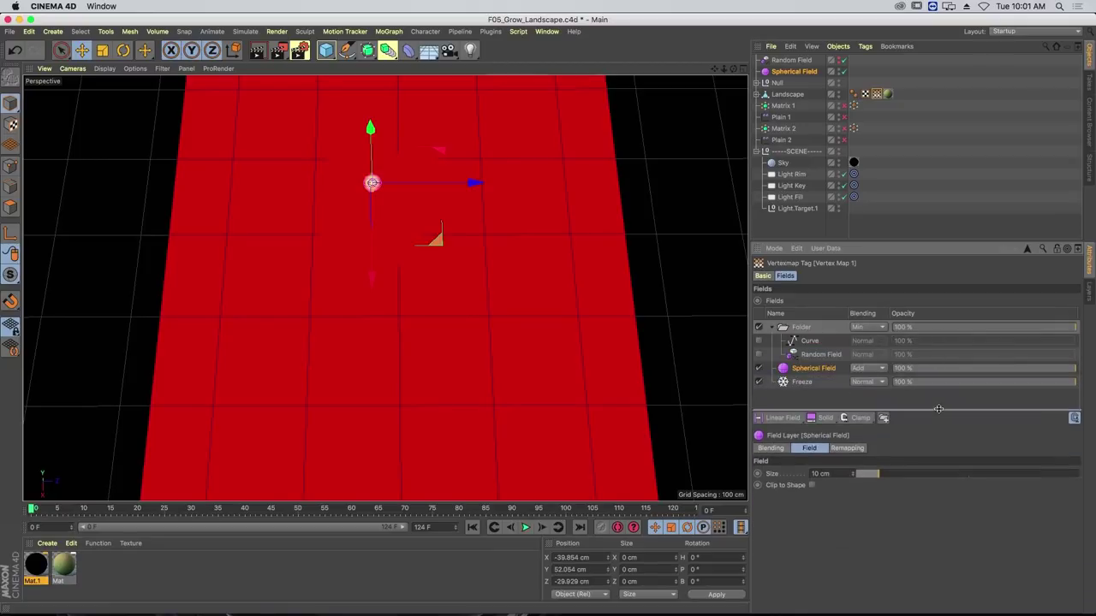
pyautogui.click(806, 355)
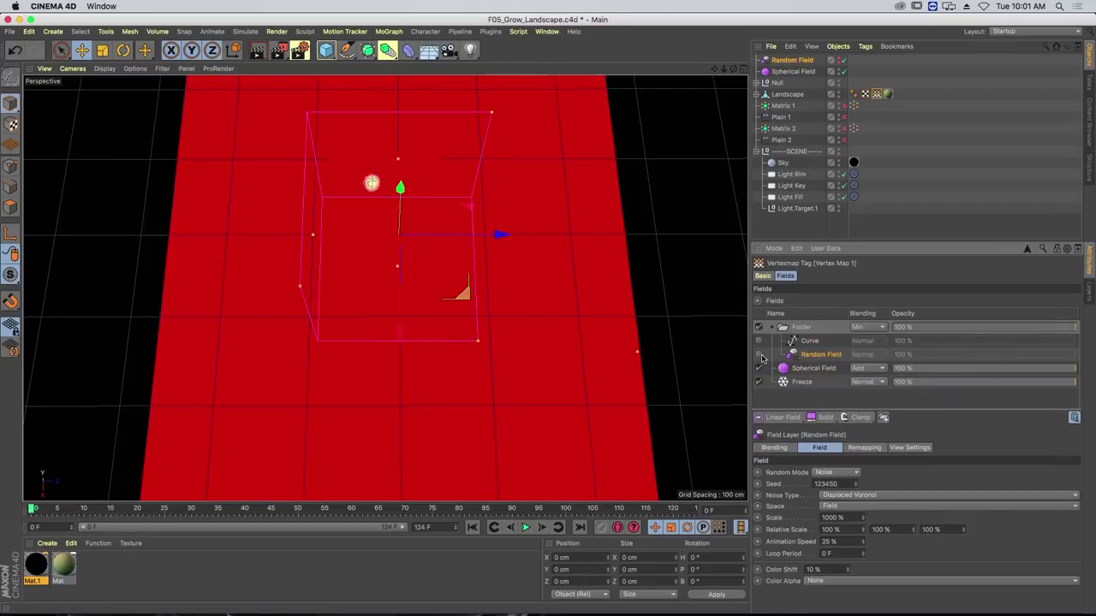
pyautogui.click(861, 328)
pyautogui.click(865, 340)
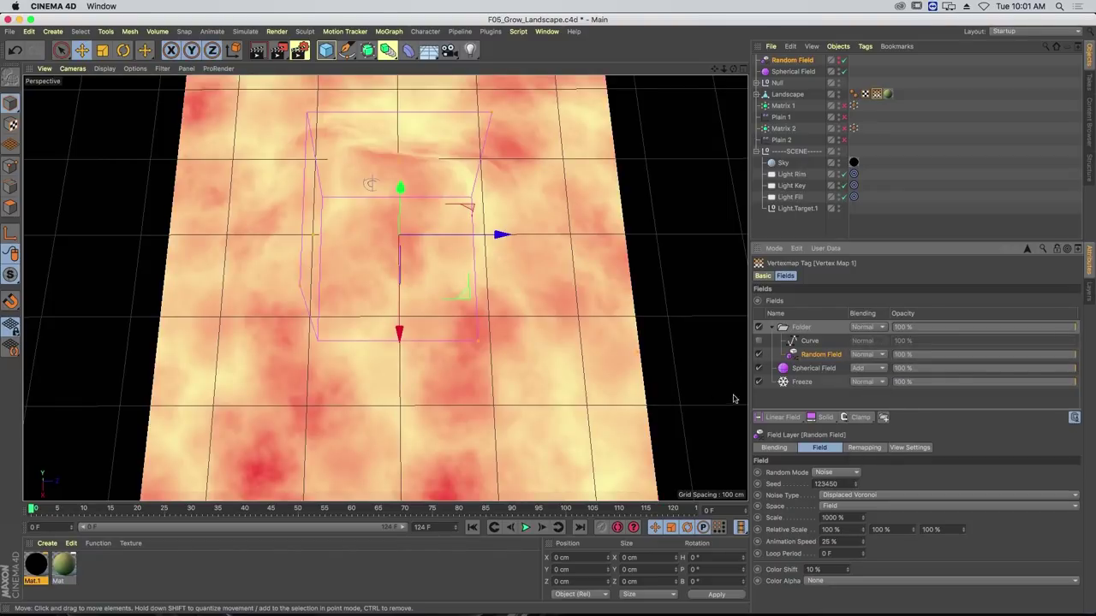
pyautogui.click(889, 496)
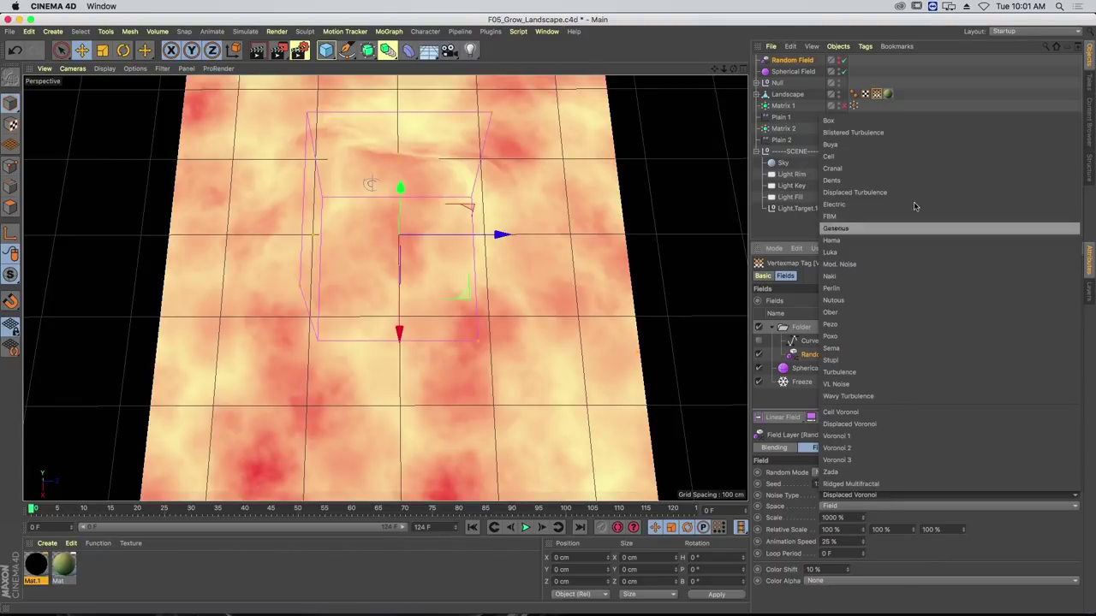
pyautogui.click(1019, 537)
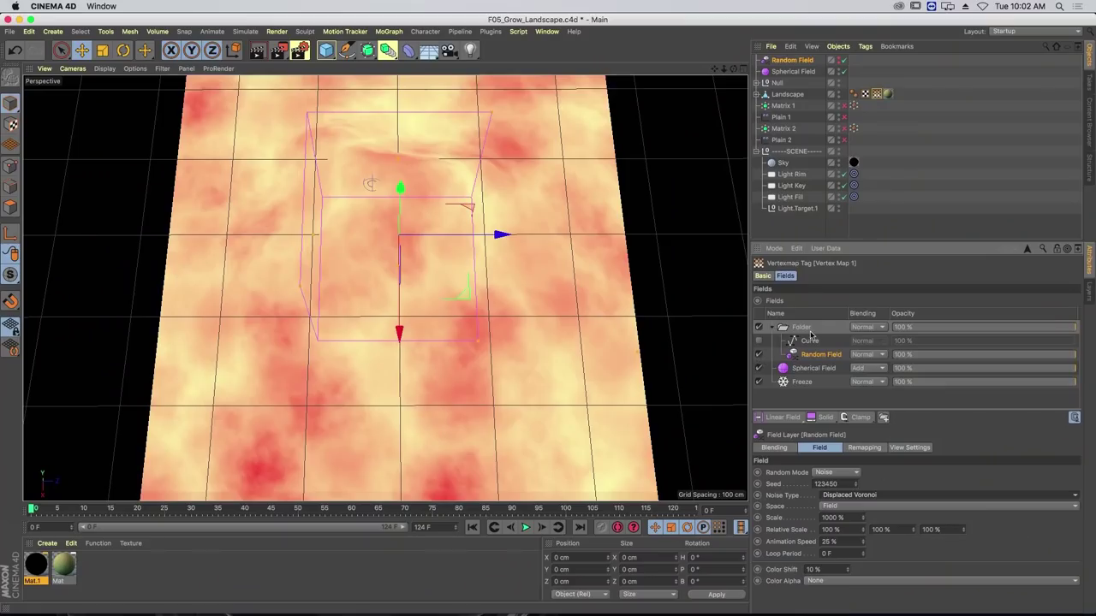
# - Enable the Curve layer above the Random Field and scrub the timeline to preview the contrasted noise
pyautogui.click(808, 341)
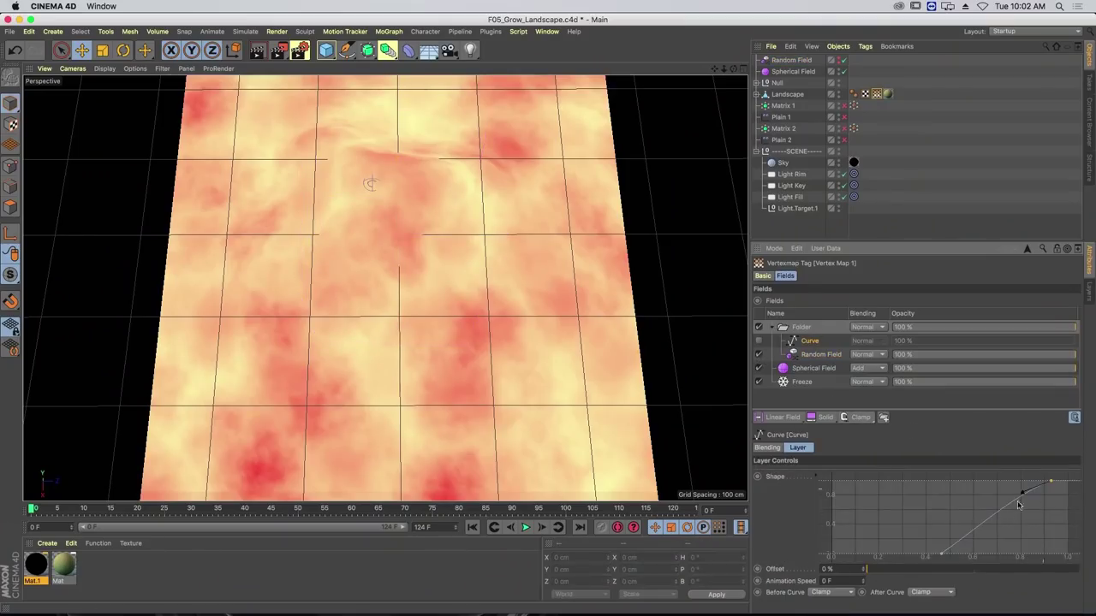
pyautogui.click(757, 341)
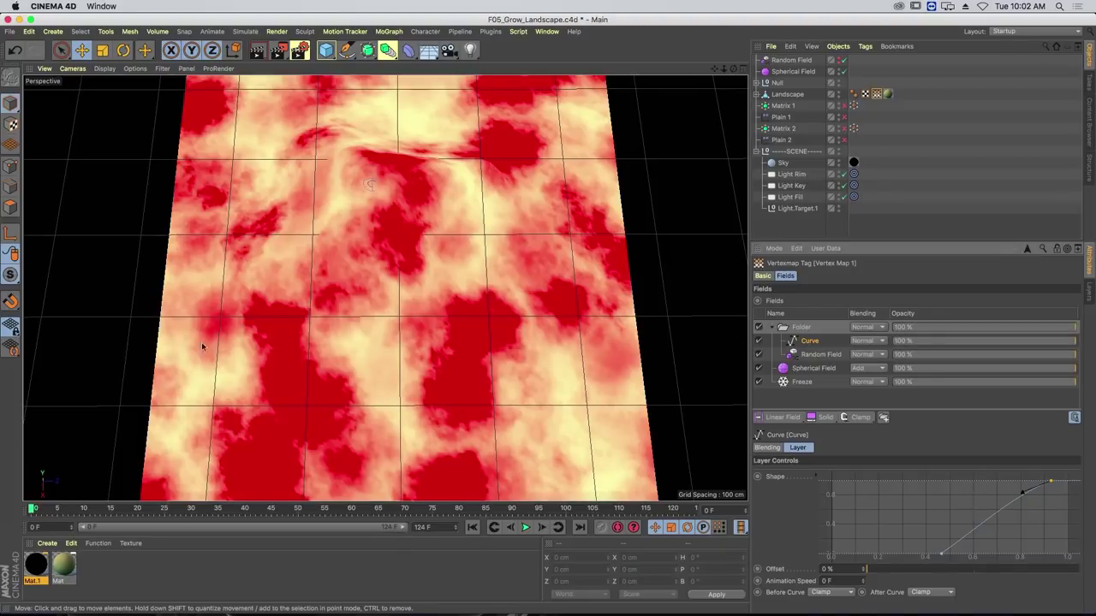
pyautogui.moveTo(124, 510); pyautogui.dragTo(26, 473)
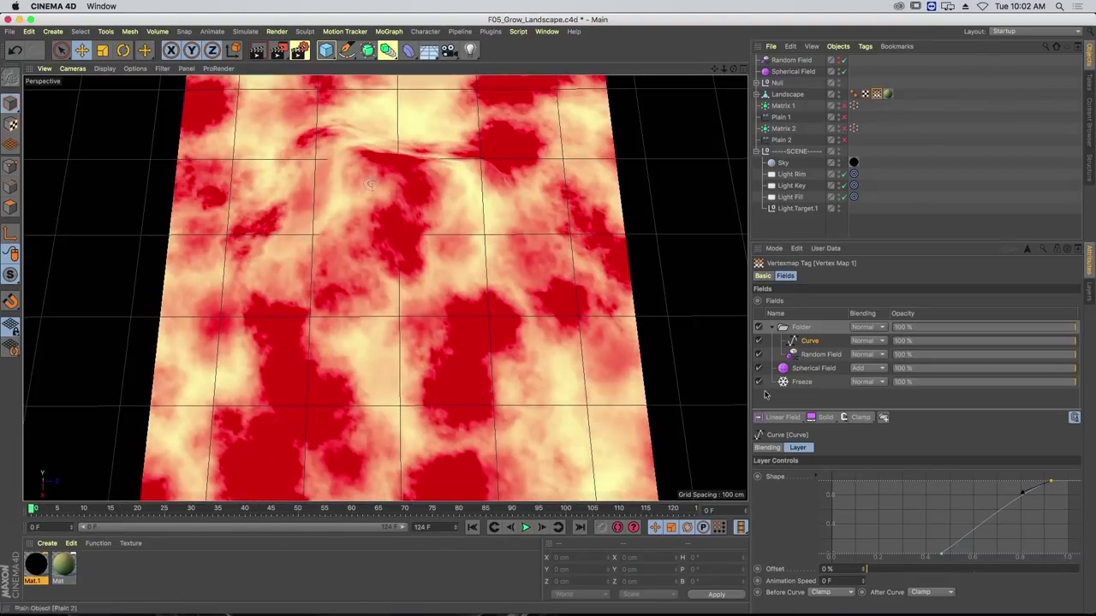
# - Set the collapsed folder's blending to Min and play the vertex map's growth animation
pyautogui.click(871, 327)
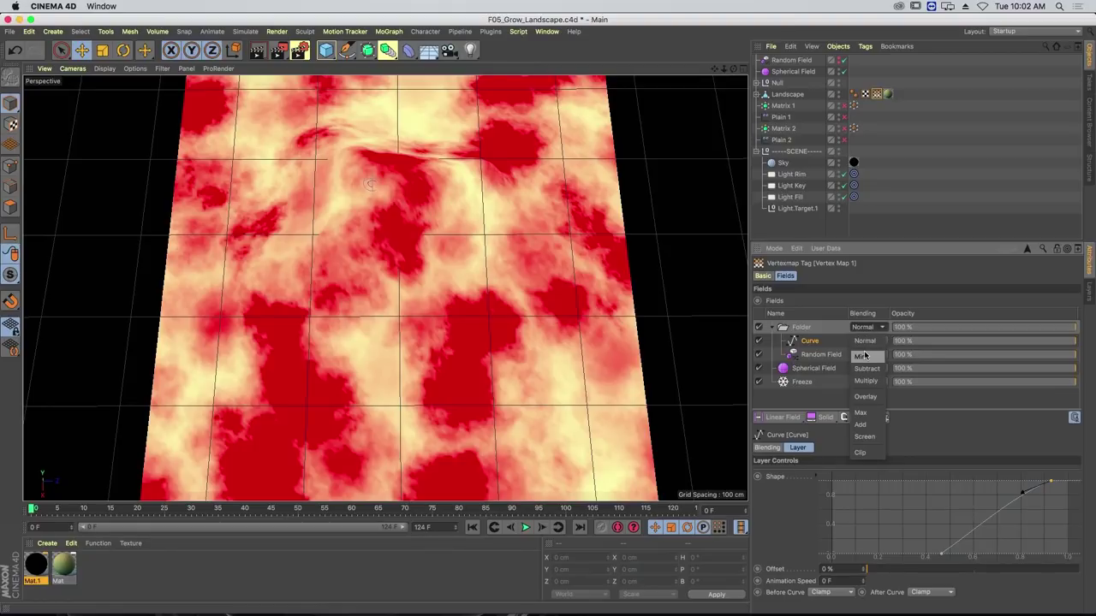
pyautogui.click(864, 356)
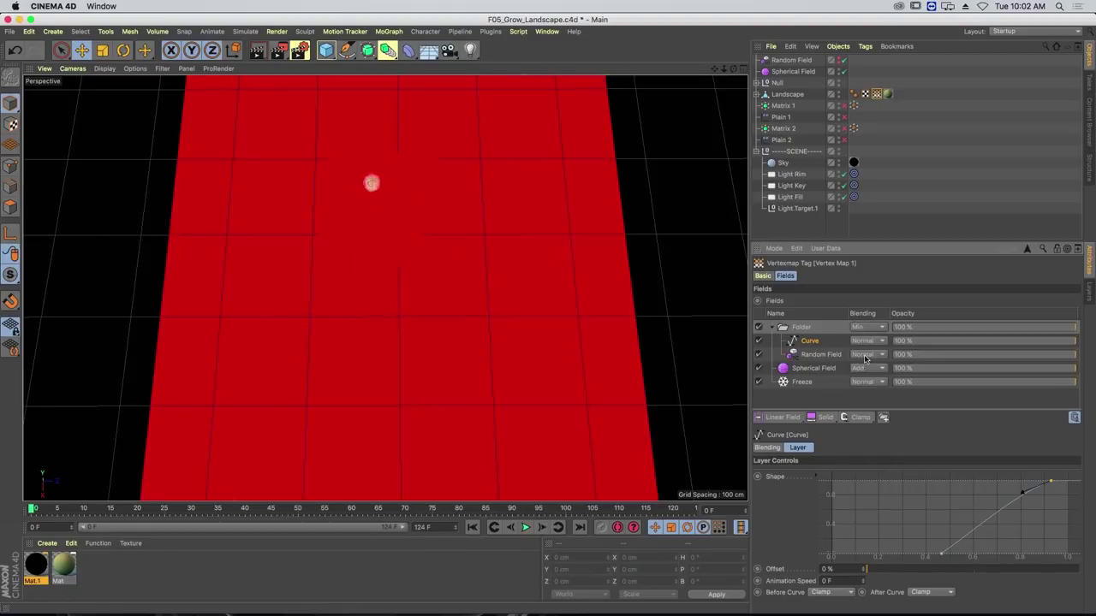
pyautogui.click(784, 329)
pyautogui.click(772, 328)
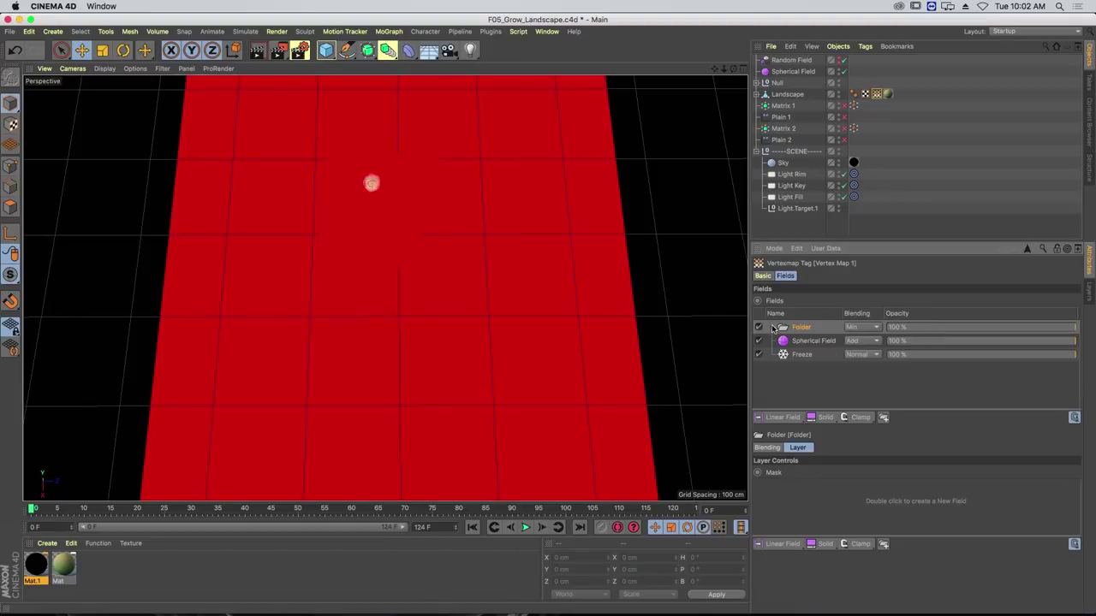
pyautogui.click(867, 327)
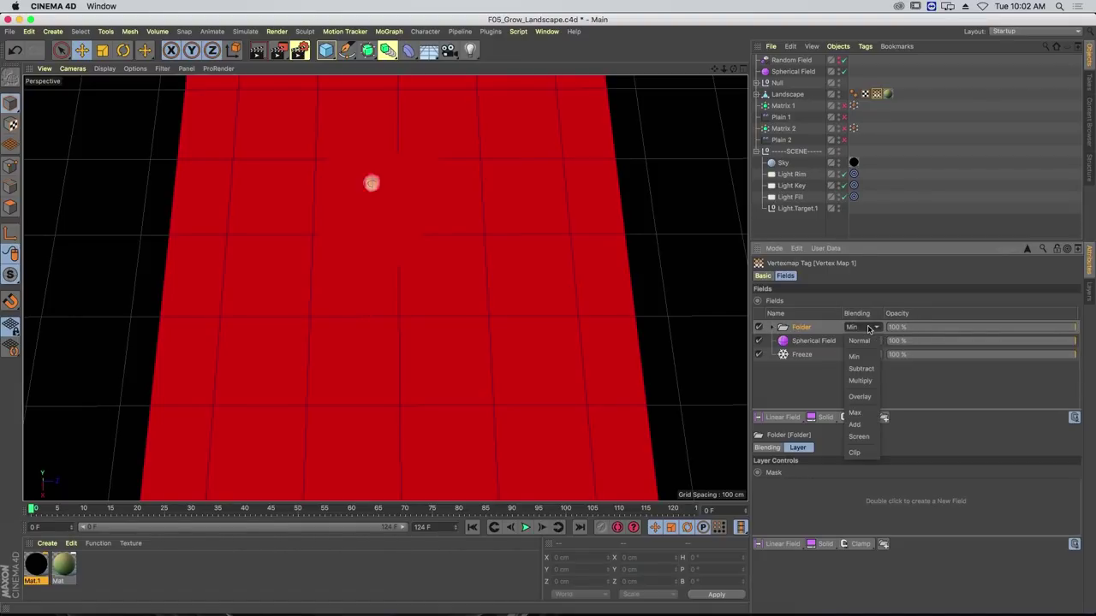
pyautogui.click(903, 216)
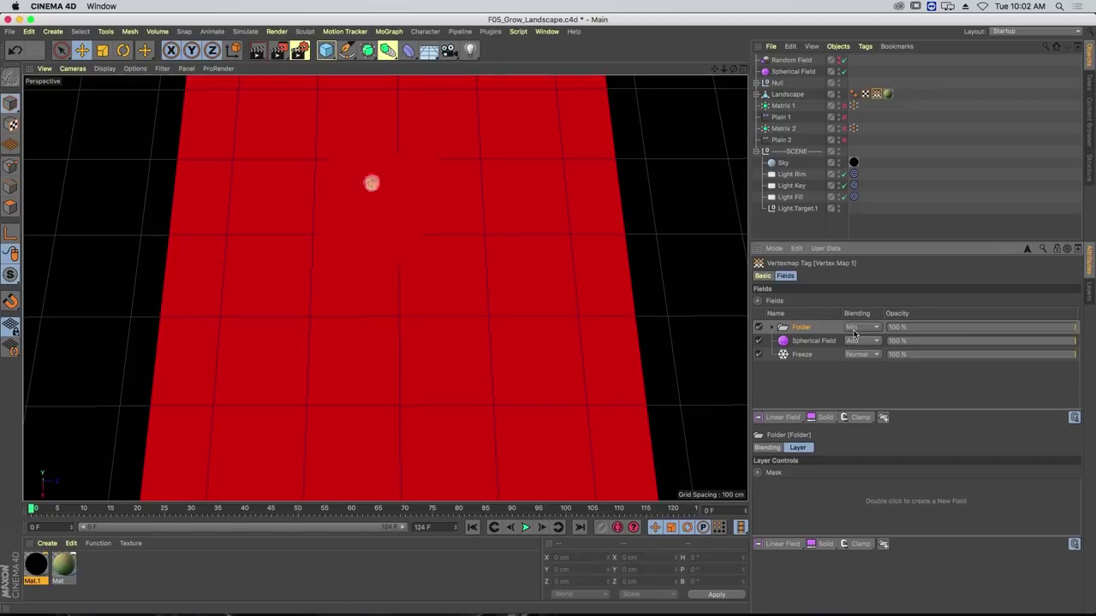
pyautogui.click(528, 527)
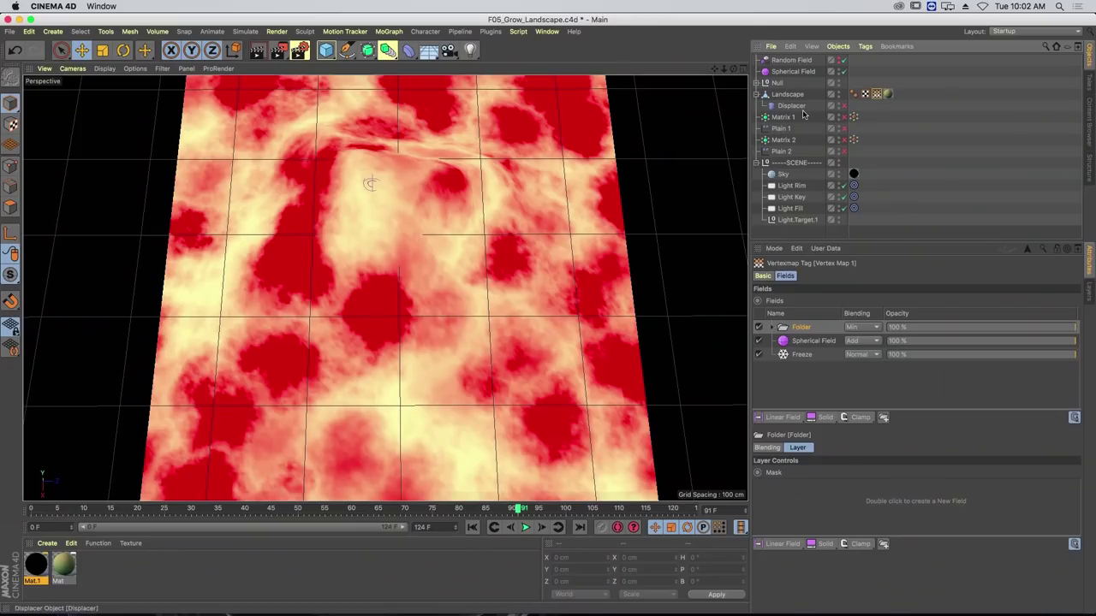
# - Enable the Displacer under Landscape and show its Falloff fields
pyautogui.click(801, 108)
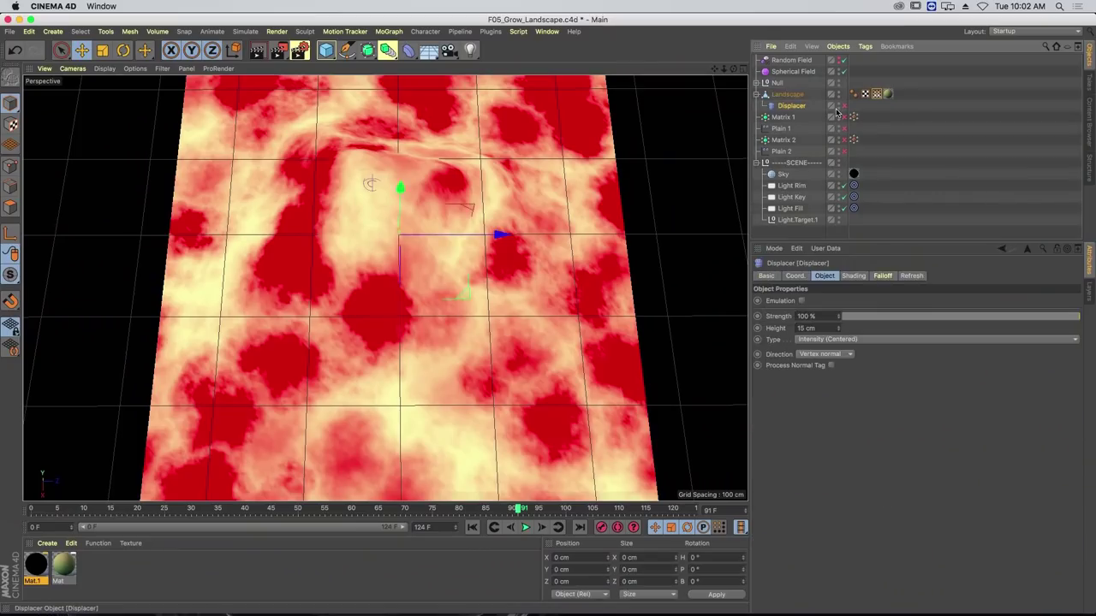
pyautogui.click(844, 107)
pyautogui.click(881, 276)
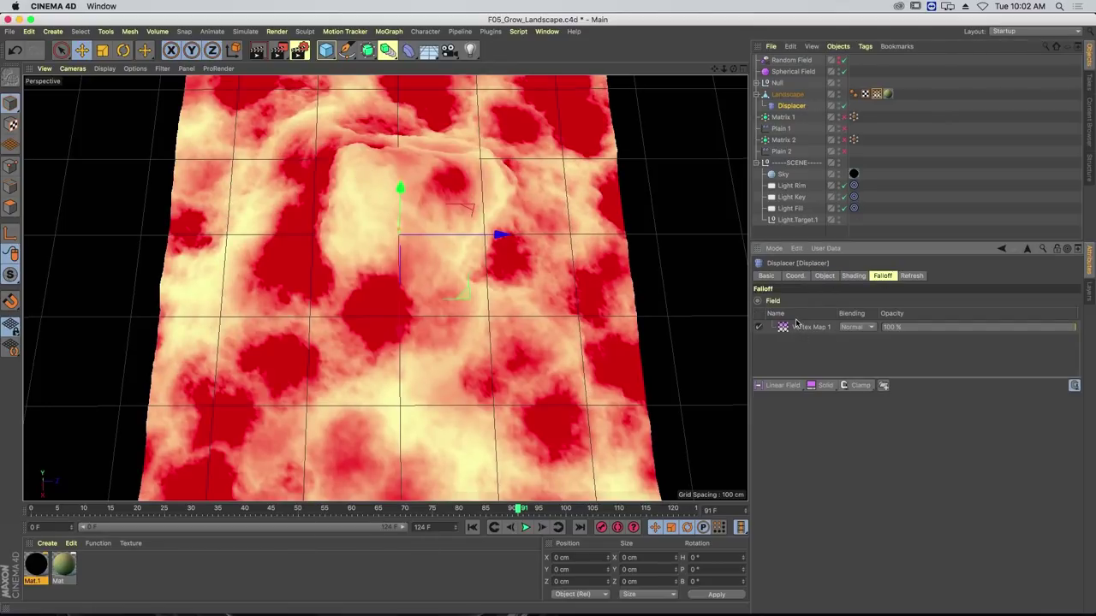
# - Deselect everything and play the displaced landscape's growth from the first frame, and return to the start
pyautogui.click(934, 162)
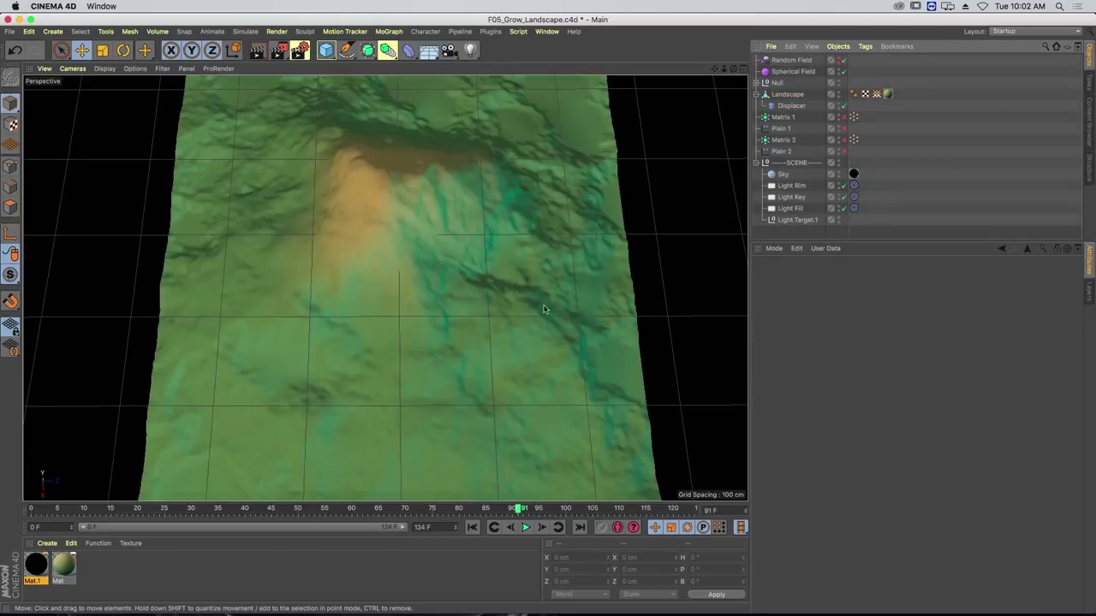
pyautogui.click(473, 528)
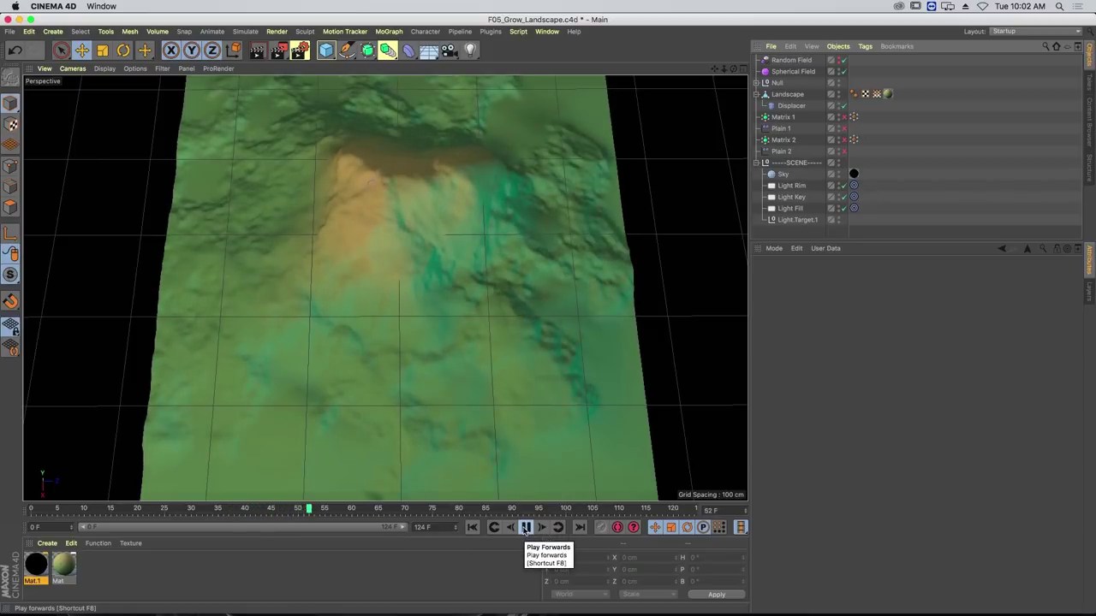
pyautogui.click(472, 528)
# - Enlarge the object list area and enable the Matrix 1 object on the Landscape
pyautogui.moveTo(886, 240); pyautogui.dragTo(899, 309)
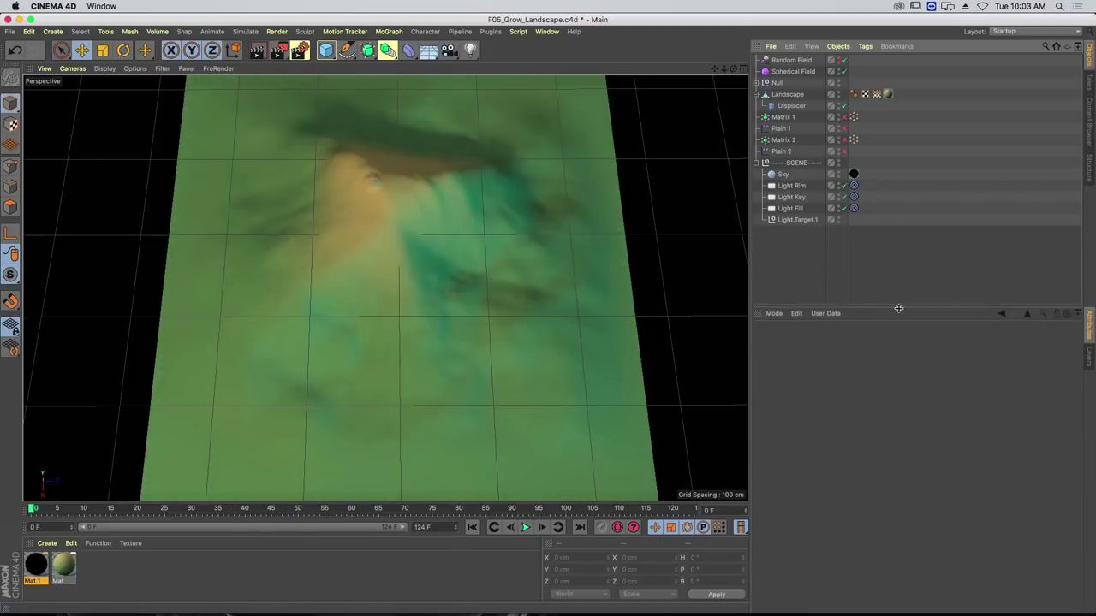
pyautogui.click(784, 117)
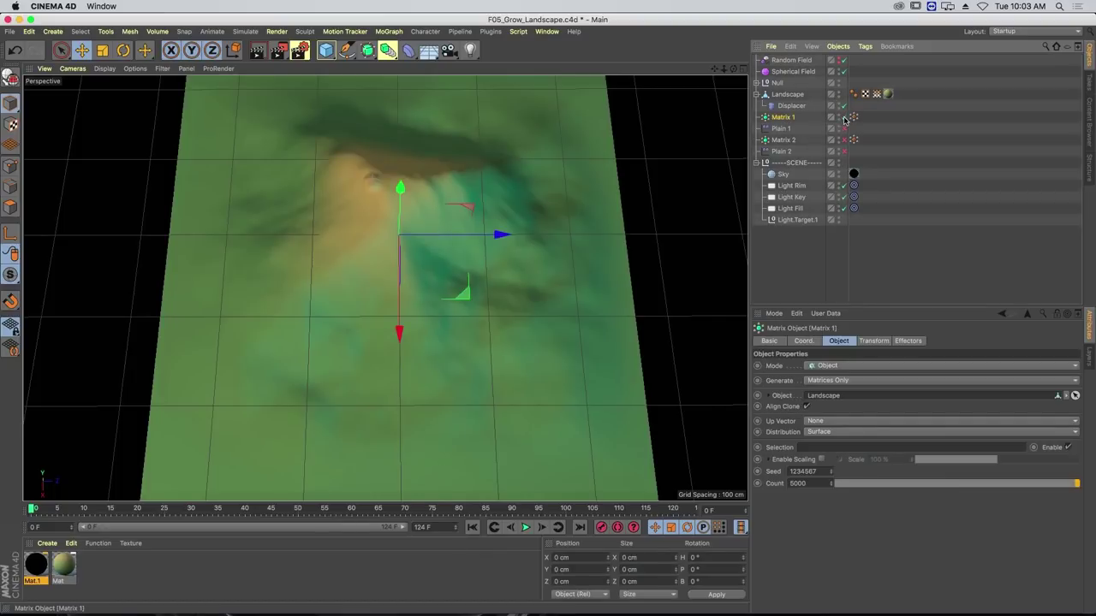
pyautogui.click(840, 116)
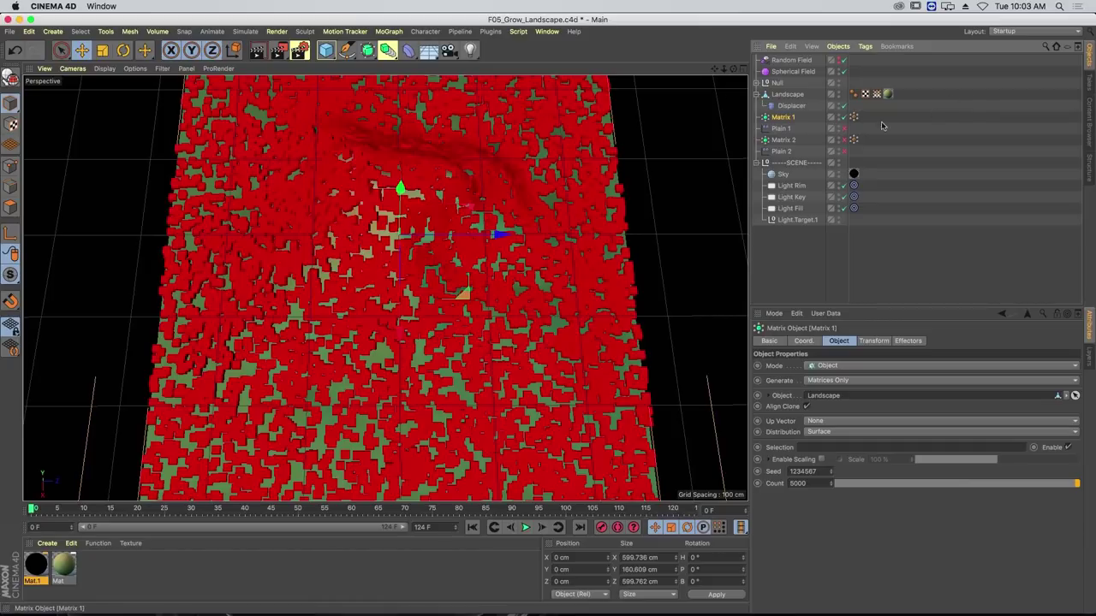
# - Examine the Landscape vertex map's fields and the Invert and Vertex Map 1 layers in Matrix 1's MoGraph weightmap
pyautogui.click(877, 93)
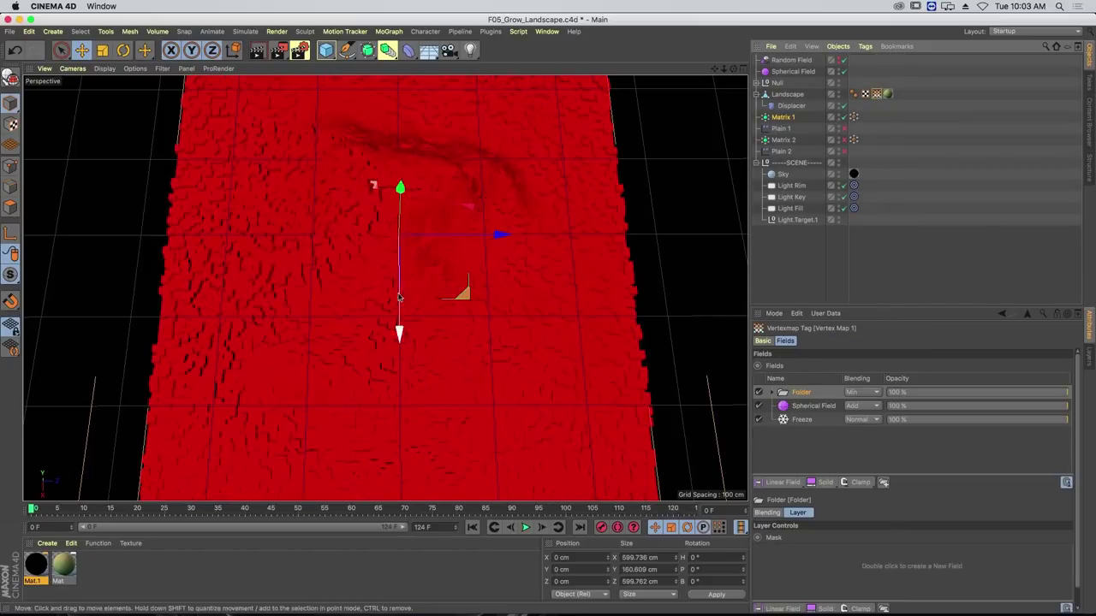
pyautogui.click(853, 118)
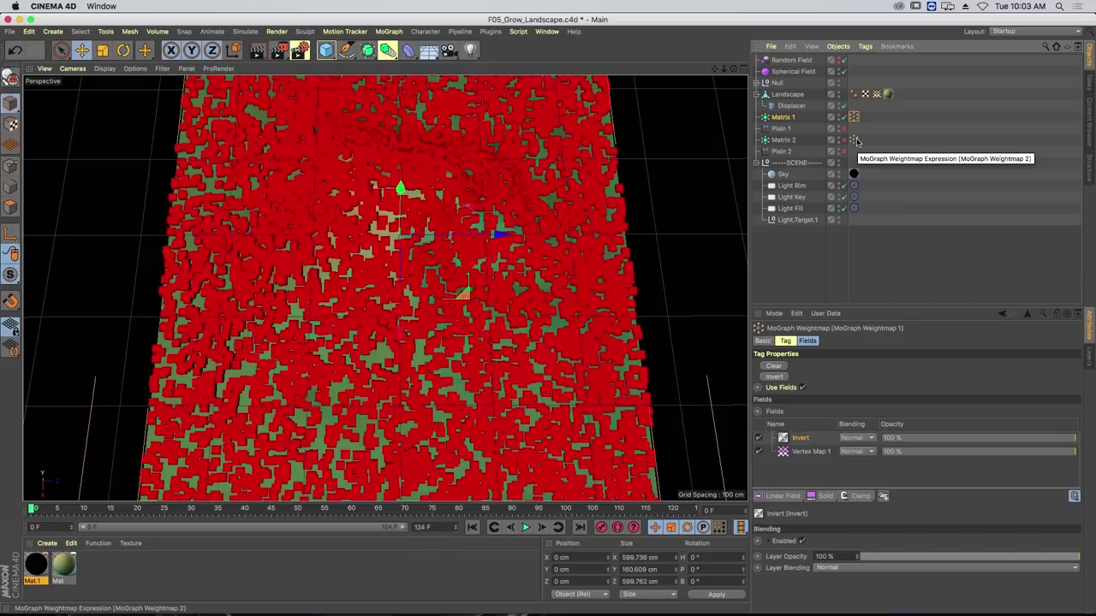
pyautogui.click(808, 452)
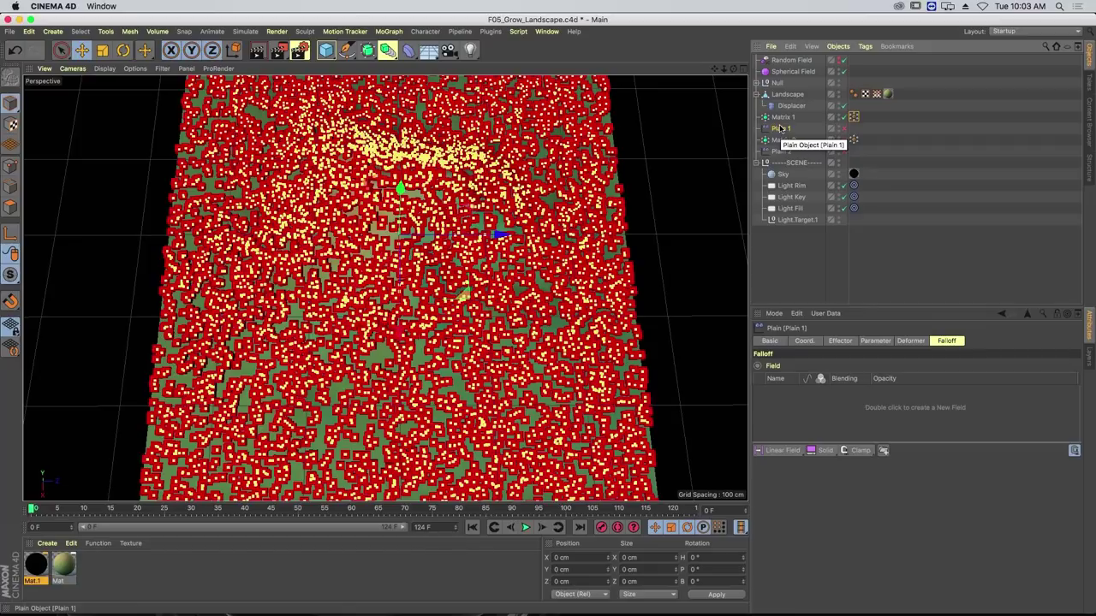
pyautogui.click(853, 140)
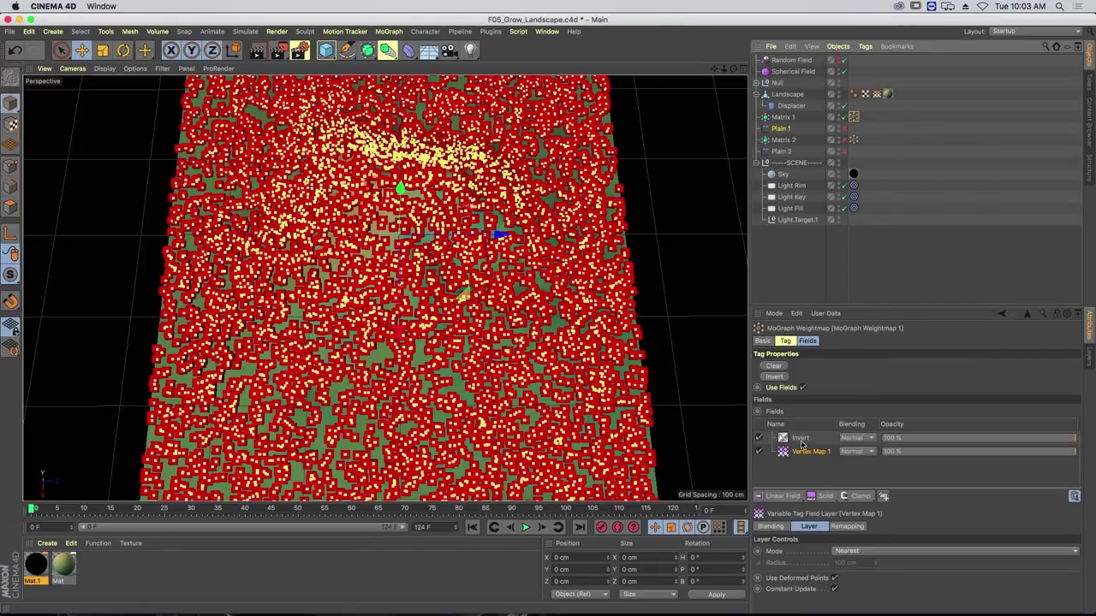
# - Check the Plain 1 effector's selection, enable the effector, and play the Matrix growth animation with nothing selected
pyautogui.click(781, 128)
pyautogui.click(845, 341)
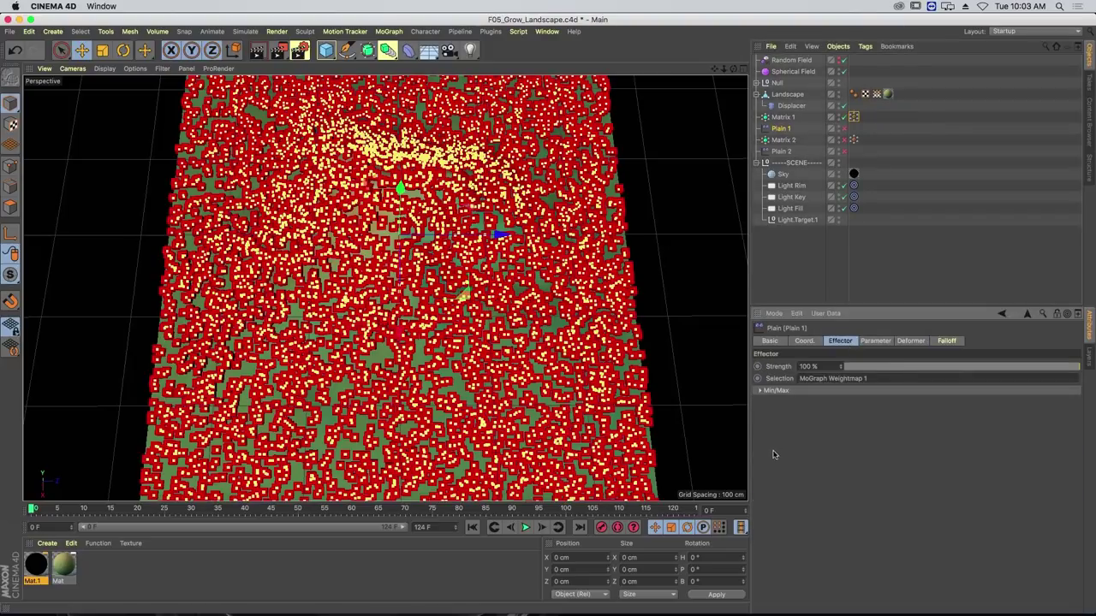
pyautogui.click(844, 128)
pyautogui.click(793, 283)
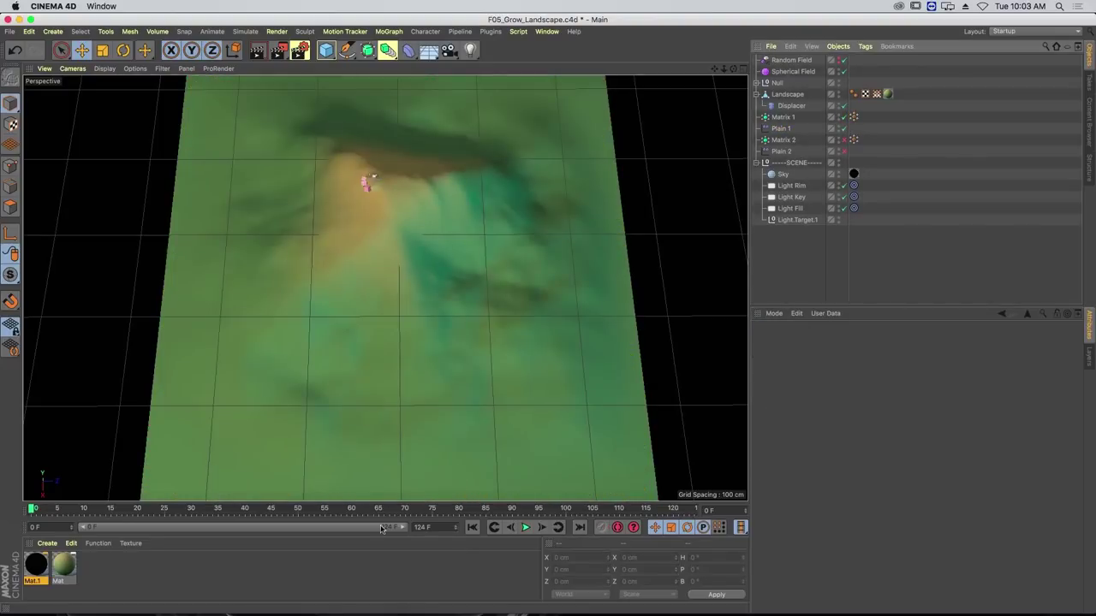
pyautogui.click(525, 528)
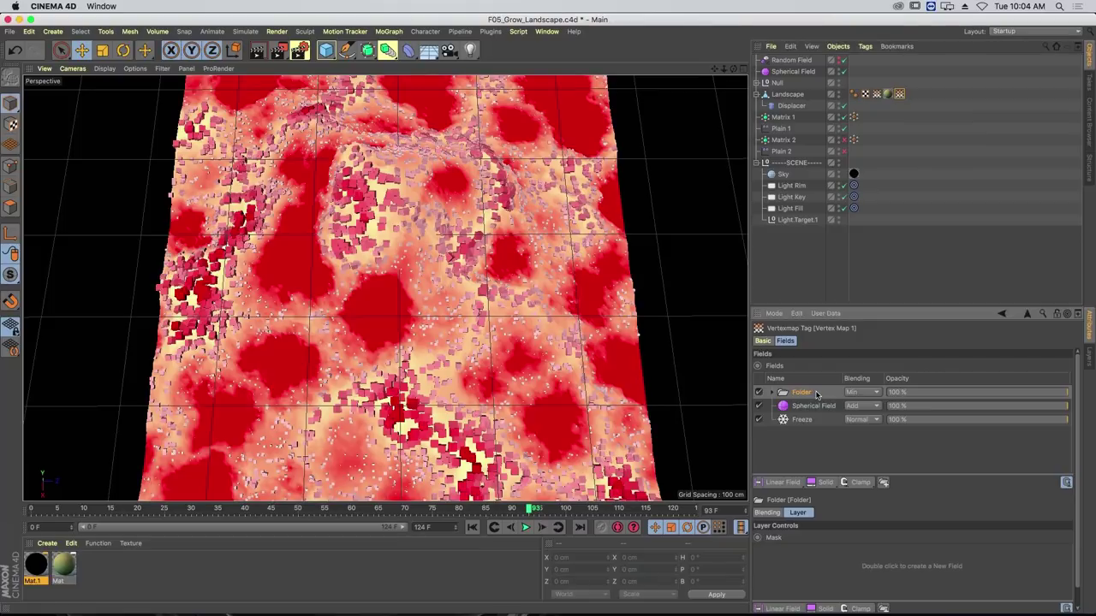
# - Delete the Folder layer from Landscape's duplicated vertex map and disable Matrix 1 and Plain 1 at the first frame
pyautogui.press('Delete')
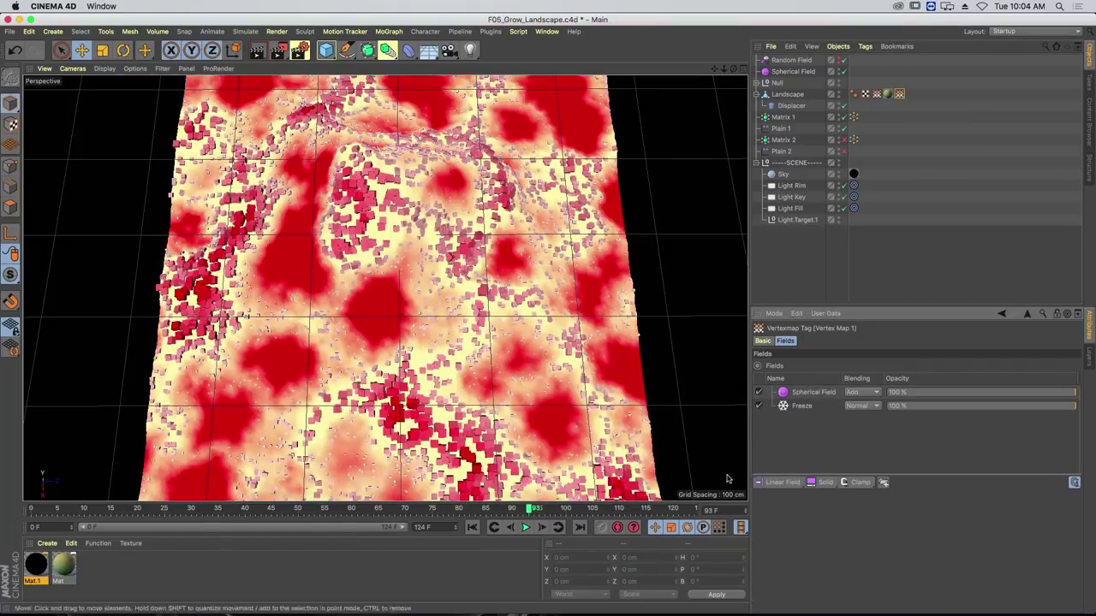
pyautogui.click(473, 528)
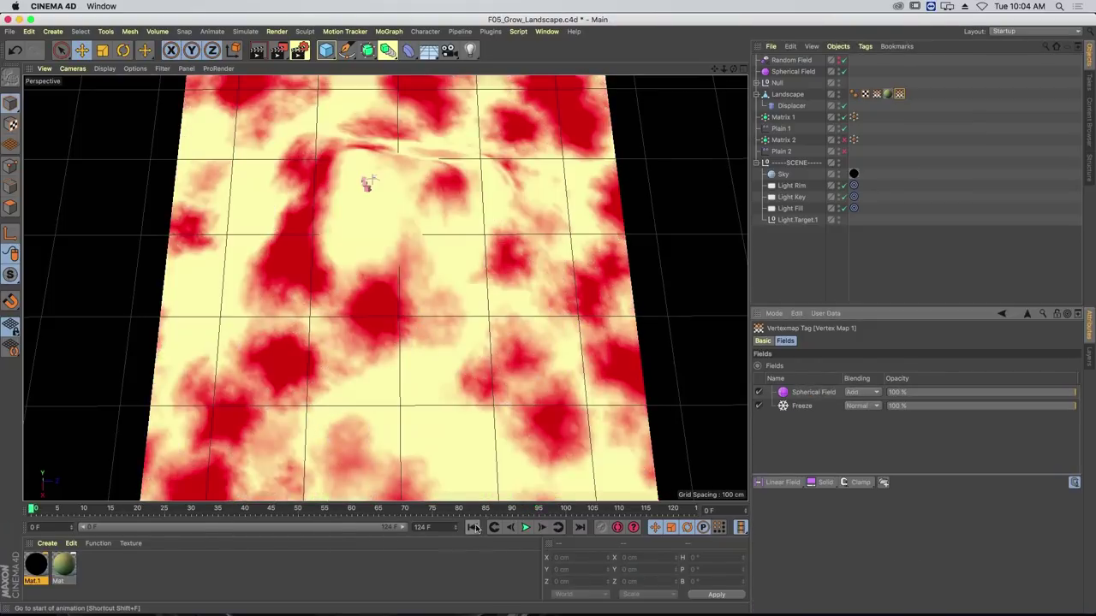
pyautogui.click(844, 116)
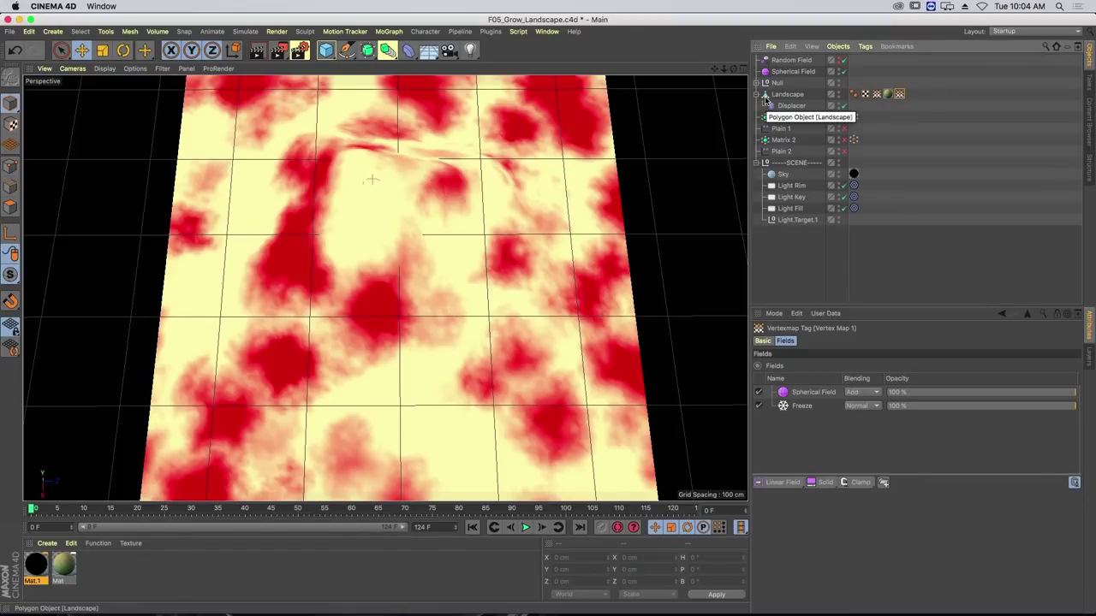
# - Clear the duplicated vertex map's Freeze layer, disable the Displacer, and play the growth to frame 38
pyautogui.click(803, 407)
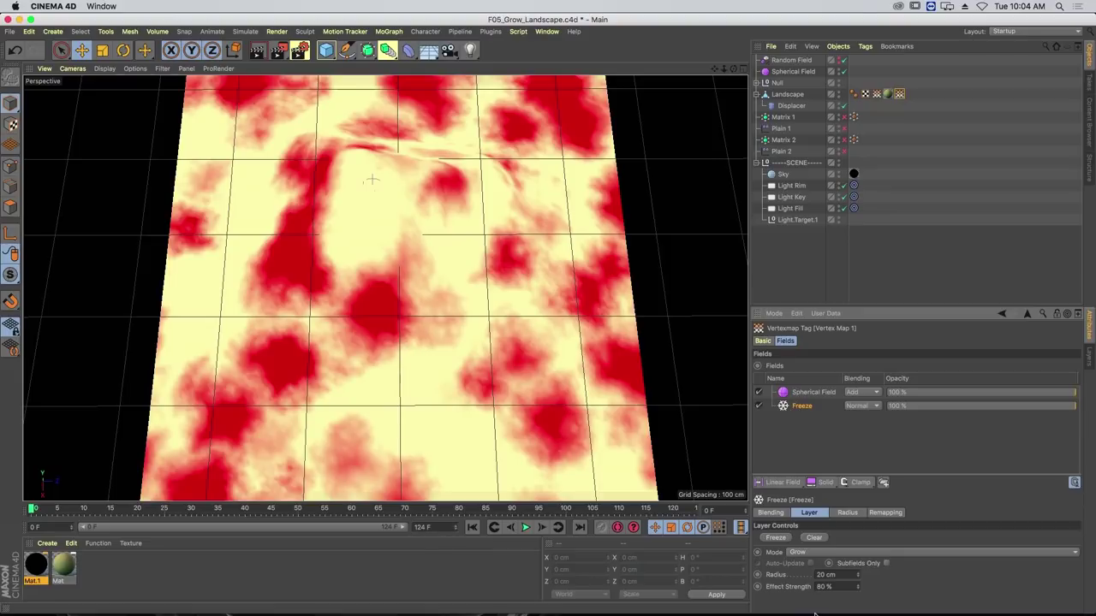
pyautogui.click(812, 538)
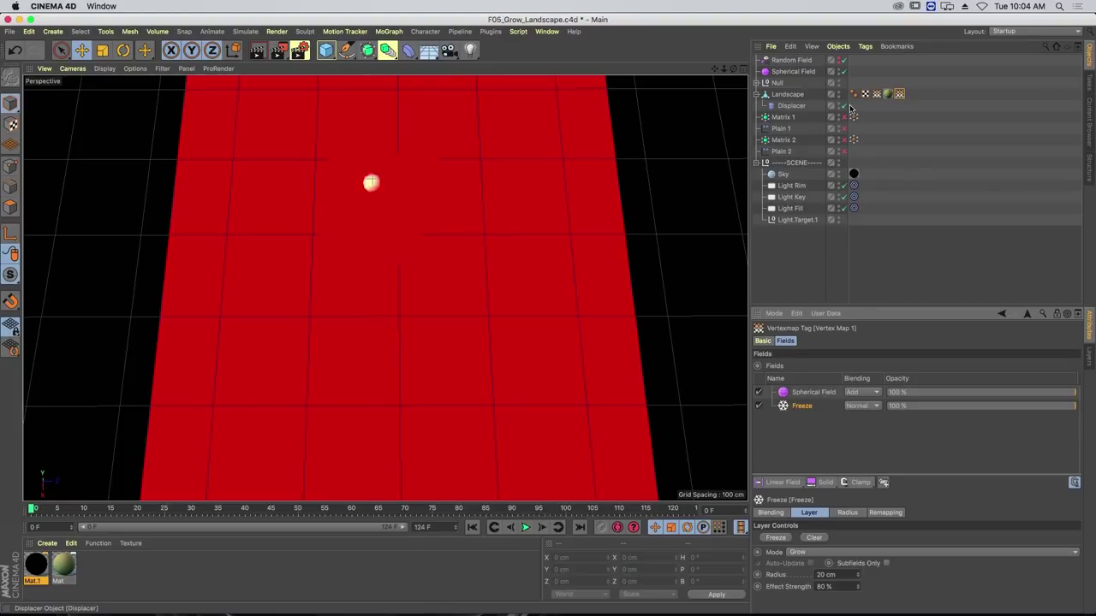
pyautogui.click(526, 528)
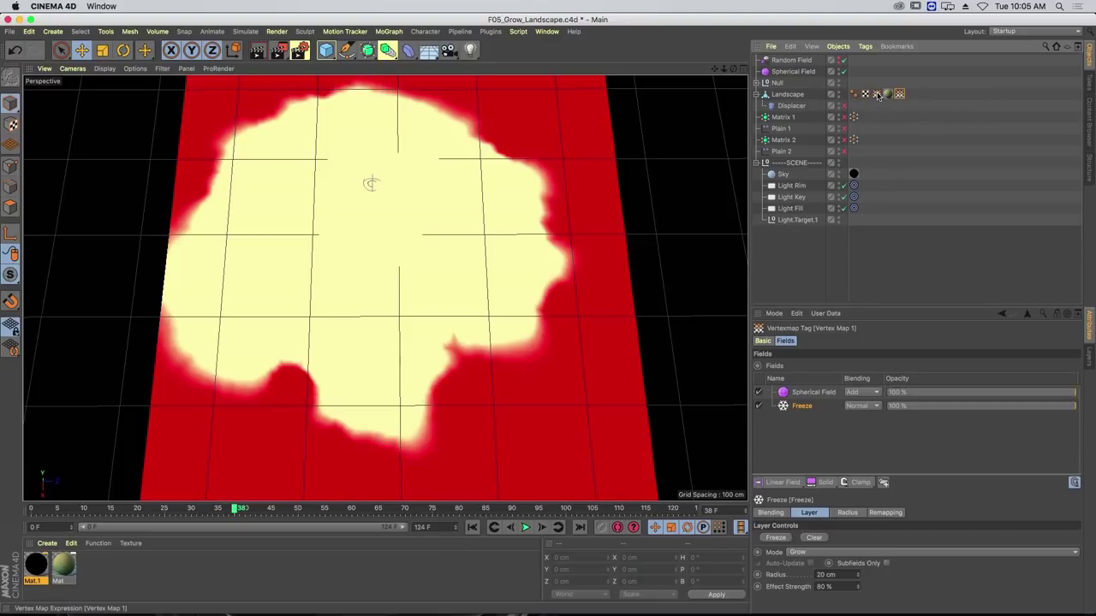
# - Add the original Vertex Map 1 above the Spherical Field in the duplicated vertex map and set its blending to Subtract
pyautogui.moveTo(837, 290); pyautogui.dragTo(818, 393)
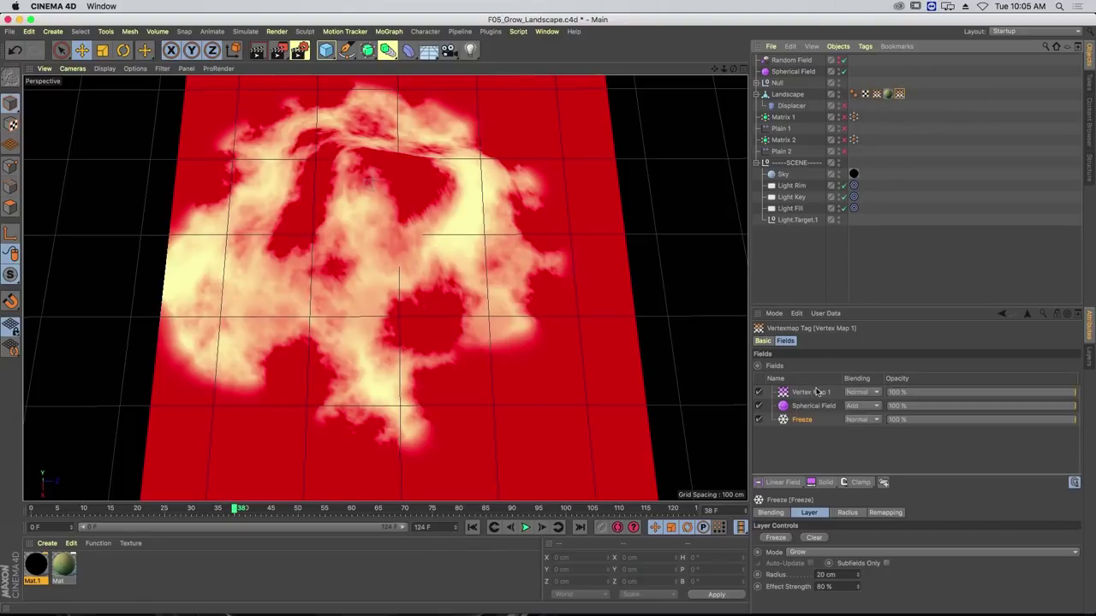
pyautogui.click(863, 392)
pyautogui.click(874, 435)
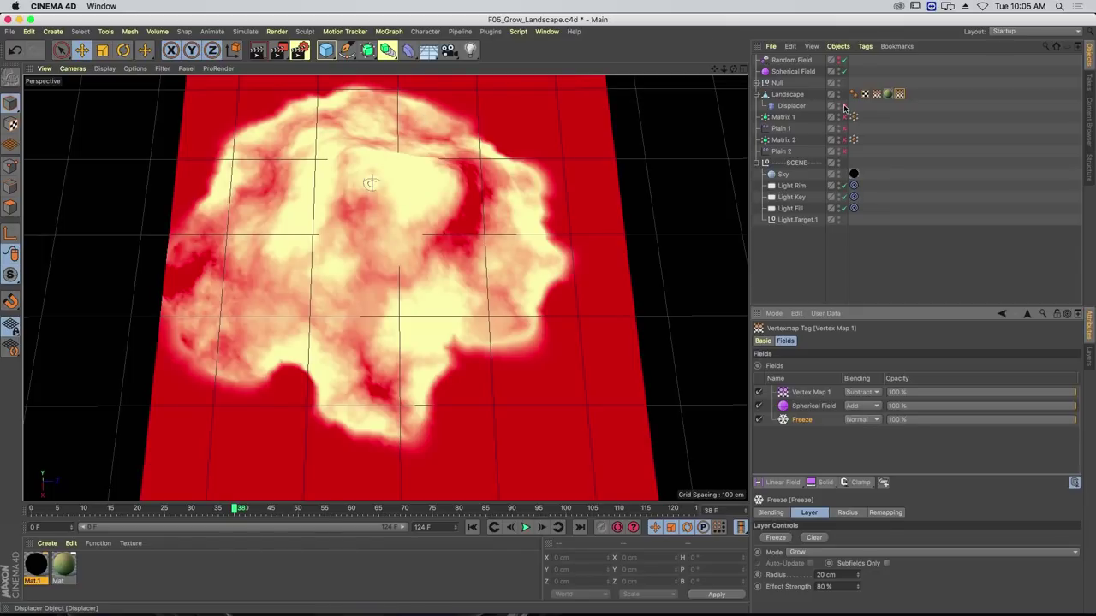
# - Enable the Displacer and both Matrix and Plain pairs, and link the duplicated vertex map below Invert in Matrix 2's weightmap
pyautogui.click(786, 139)
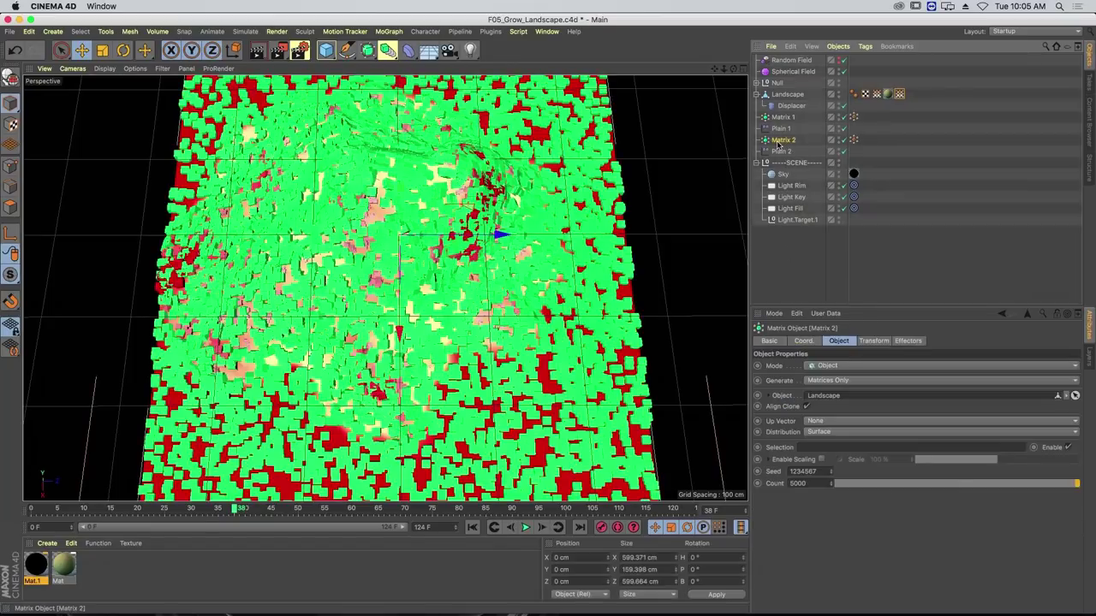
pyautogui.click(853, 141)
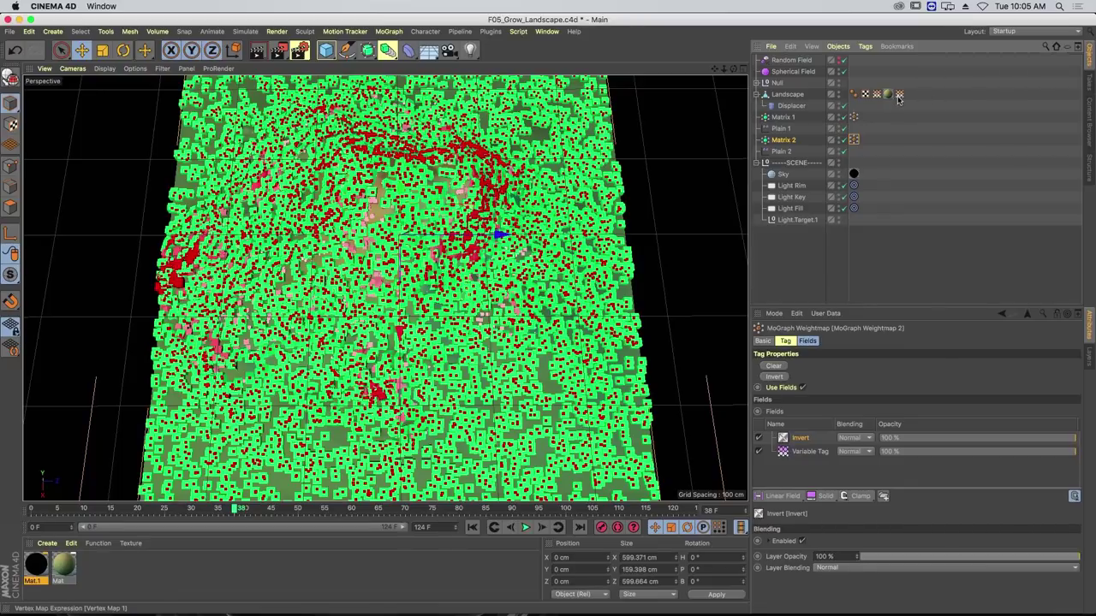
pyautogui.moveTo(820, 480); pyautogui.dragTo(814, 456)
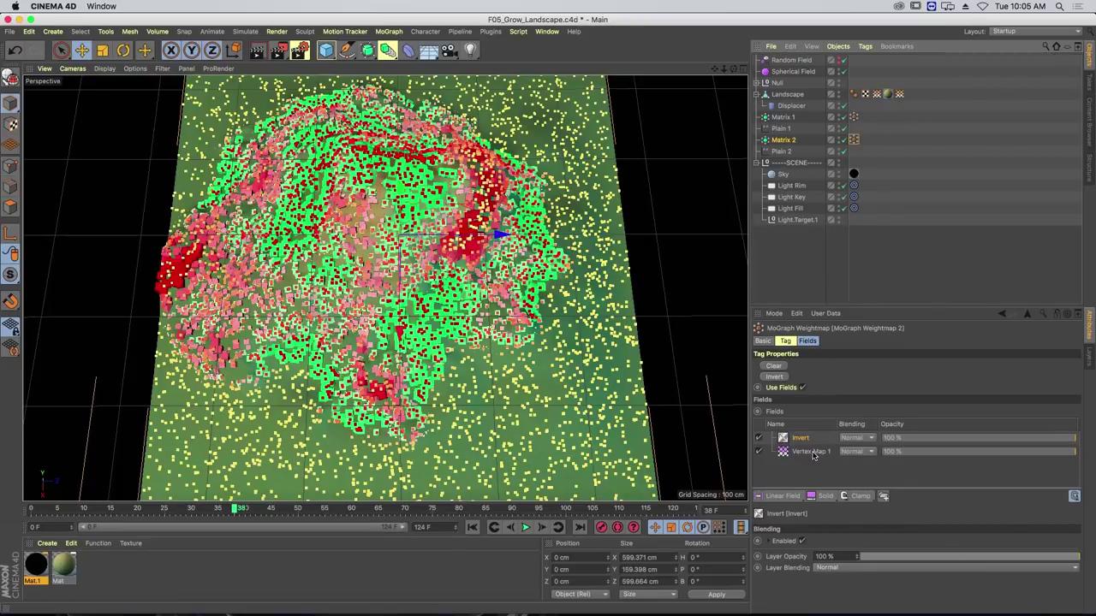
# - Deselect everything, play the combined growth of both Matrix objects, and return to the first frame
pyautogui.click(815, 297)
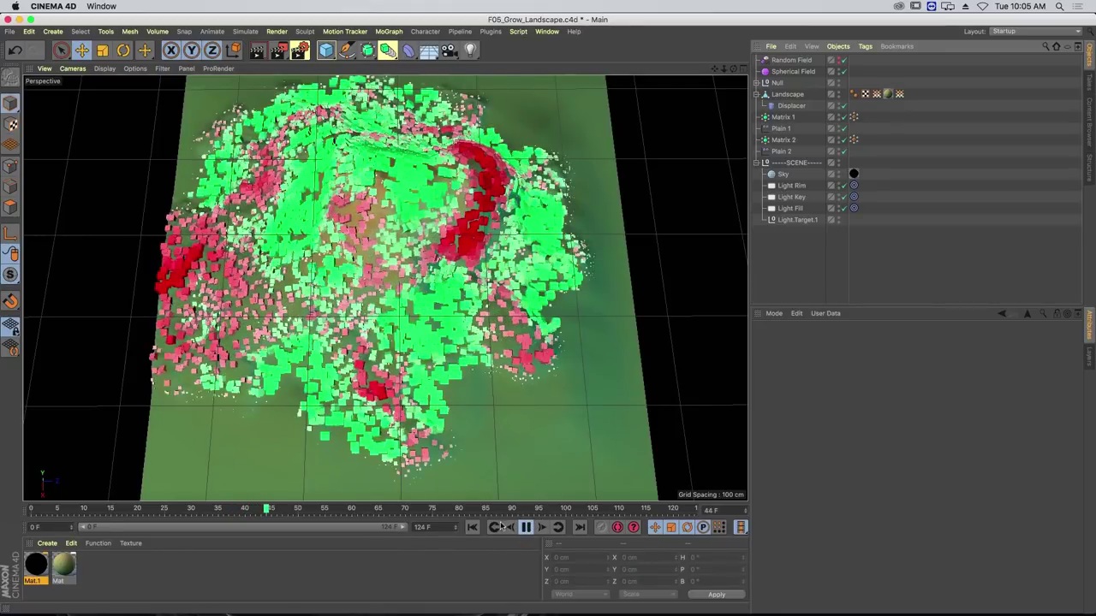
pyautogui.click(472, 528)
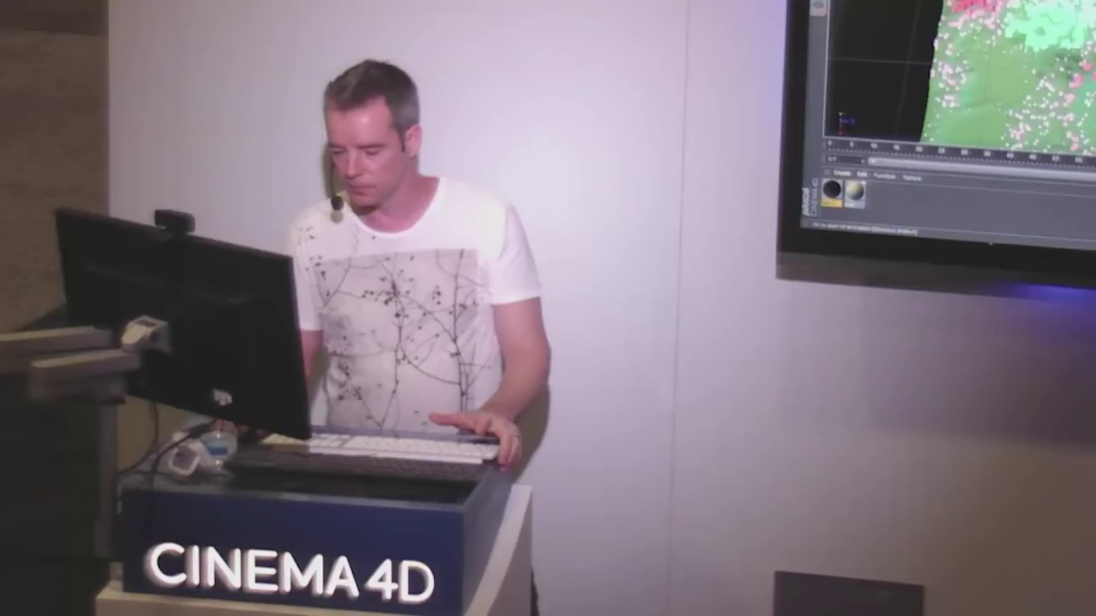
pyautogui.hotkey('shift', 'f')
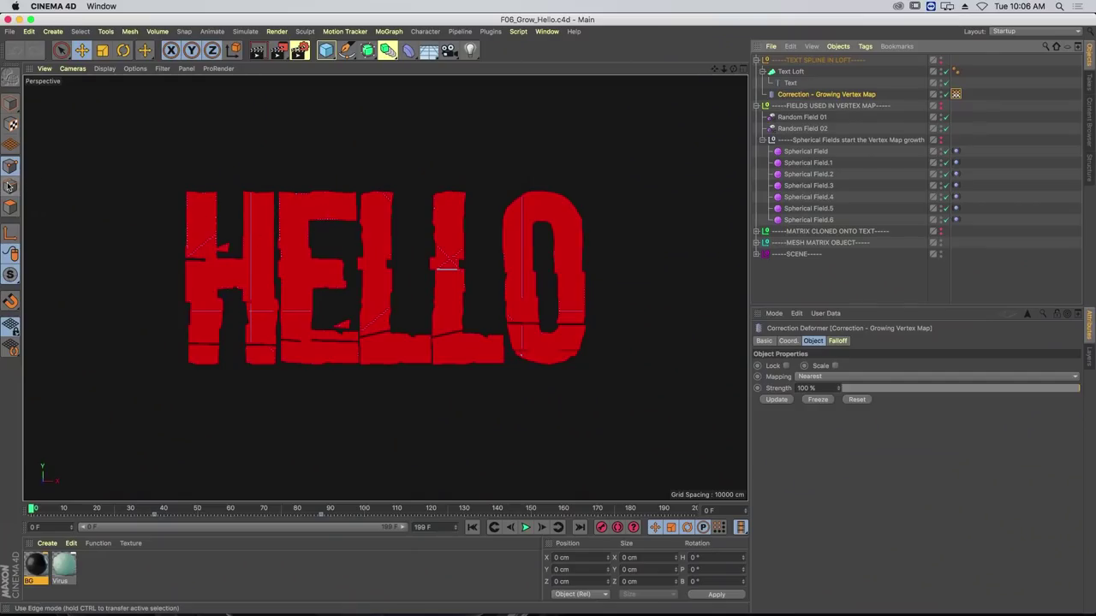
# - Show the Correction deformer's vertex map fields in F06_Grow_Hello.c4d, enlarge the field list, and inspect the Freeze layer's settings
pyautogui.click(956, 96)
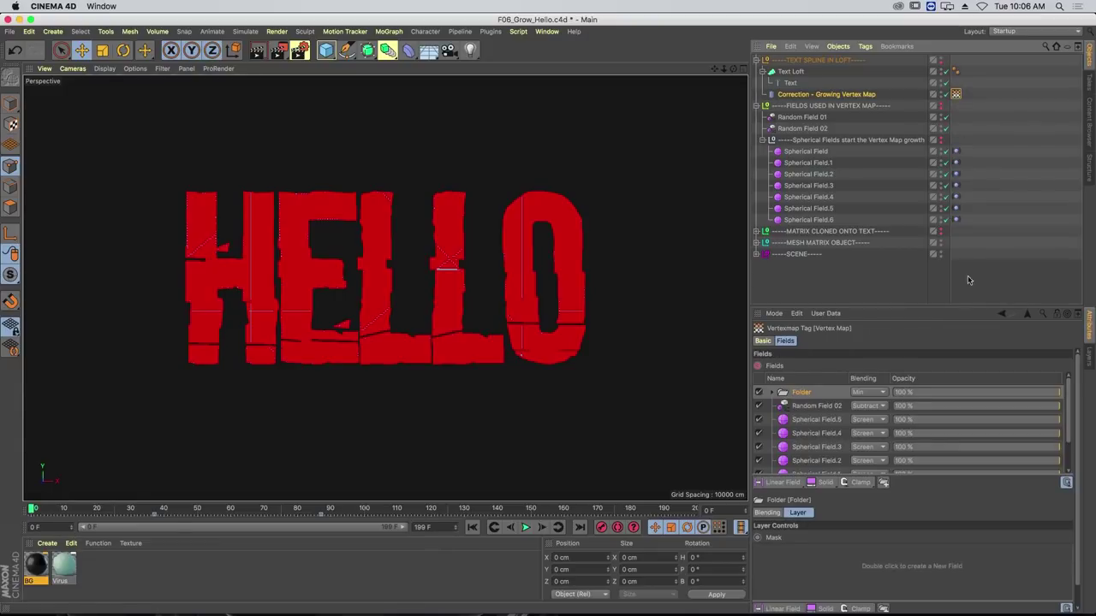
pyautogui.moveTo(948, 306); pyautogui.dragTo(942, 266)
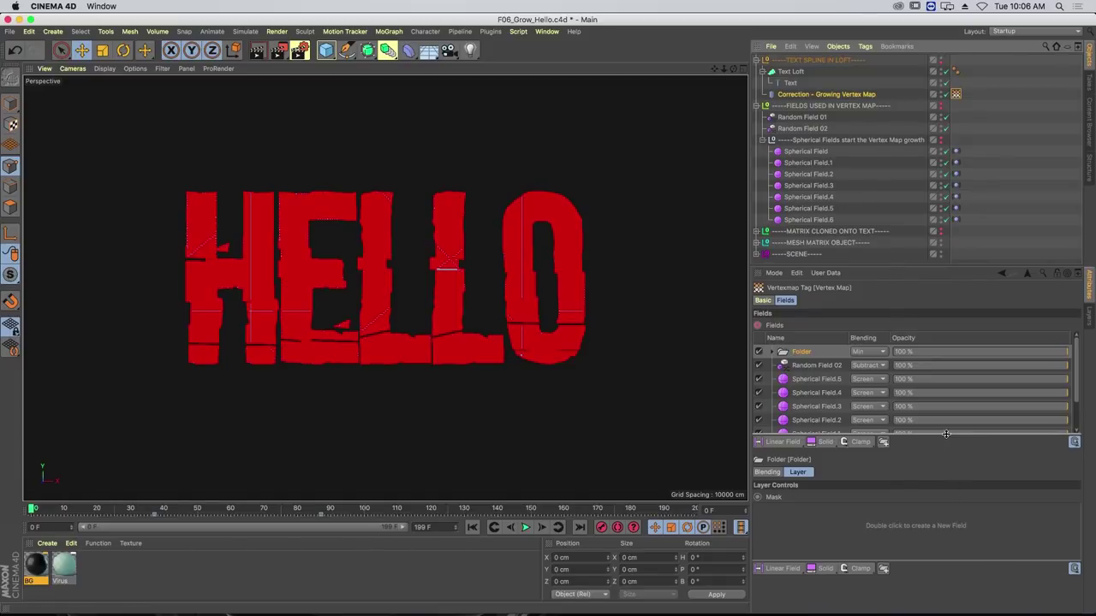
pyautogui.moveTo(948, 438); pyautogui.dragTo(943, 476)
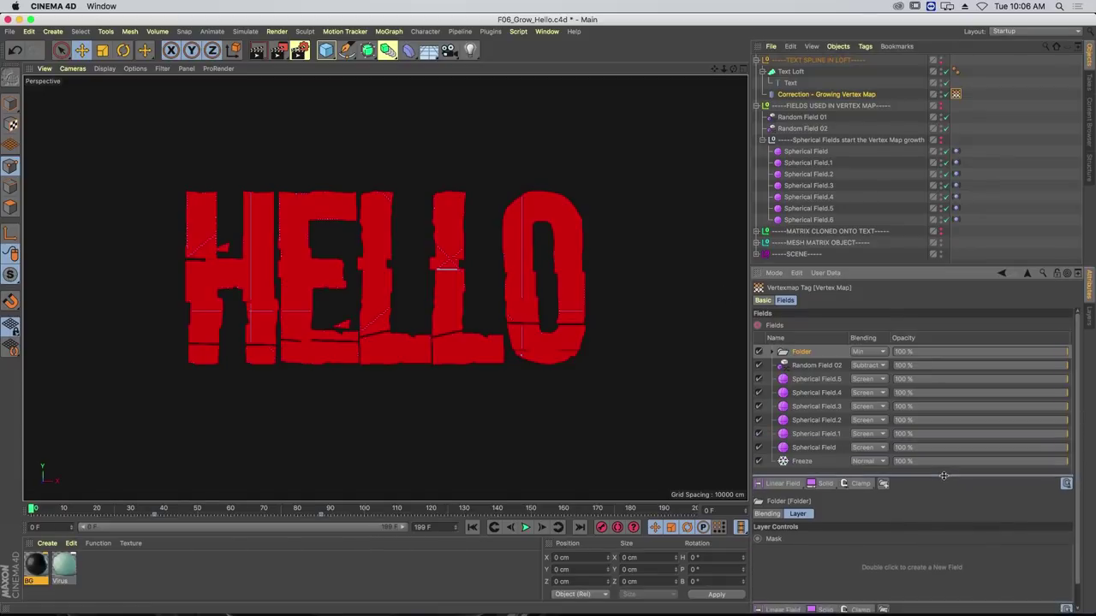
pyautogui.click(802, 461)
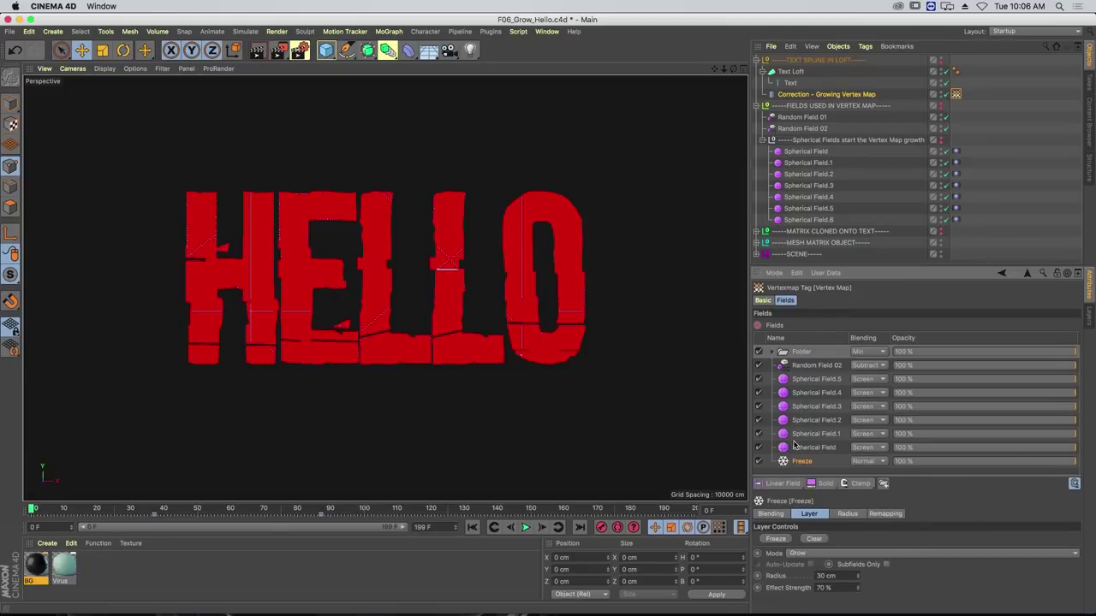
# - Play the vertex map's growth across the HELLO text to frame 72 and hide the TEXT SPLINE IN LOFT group
pyautogui.click(797, 152)
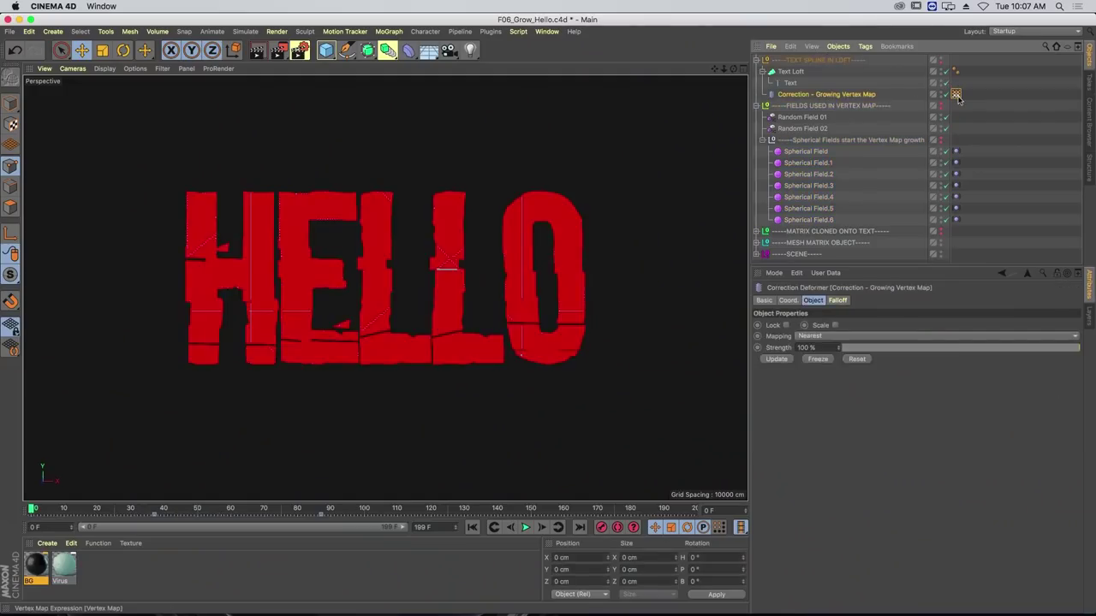
pyautogui.click(957, 94)
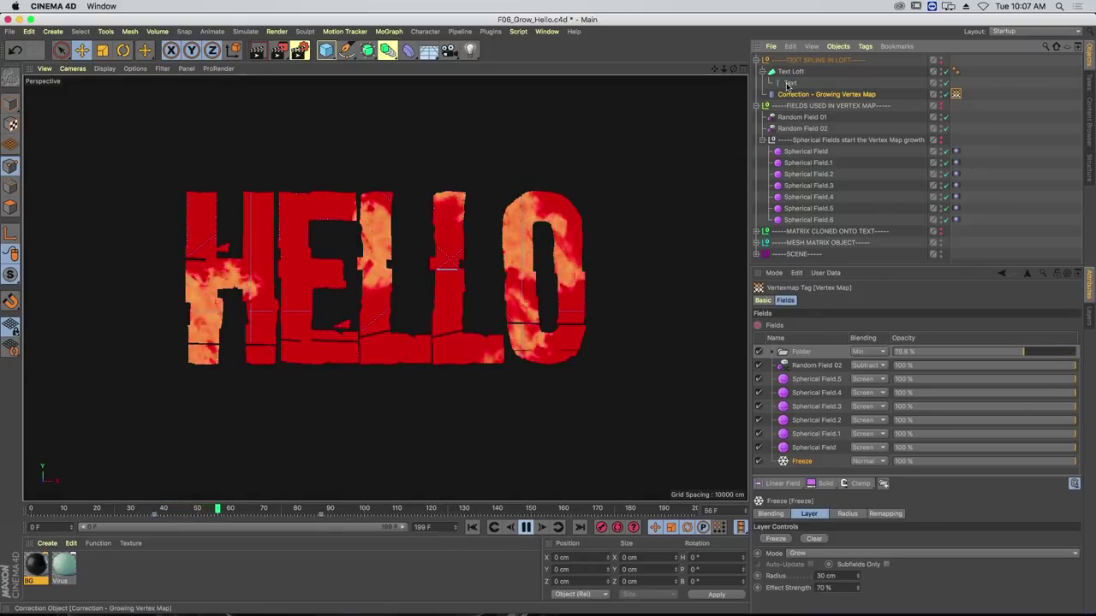
pyautogui.click(526, 526)
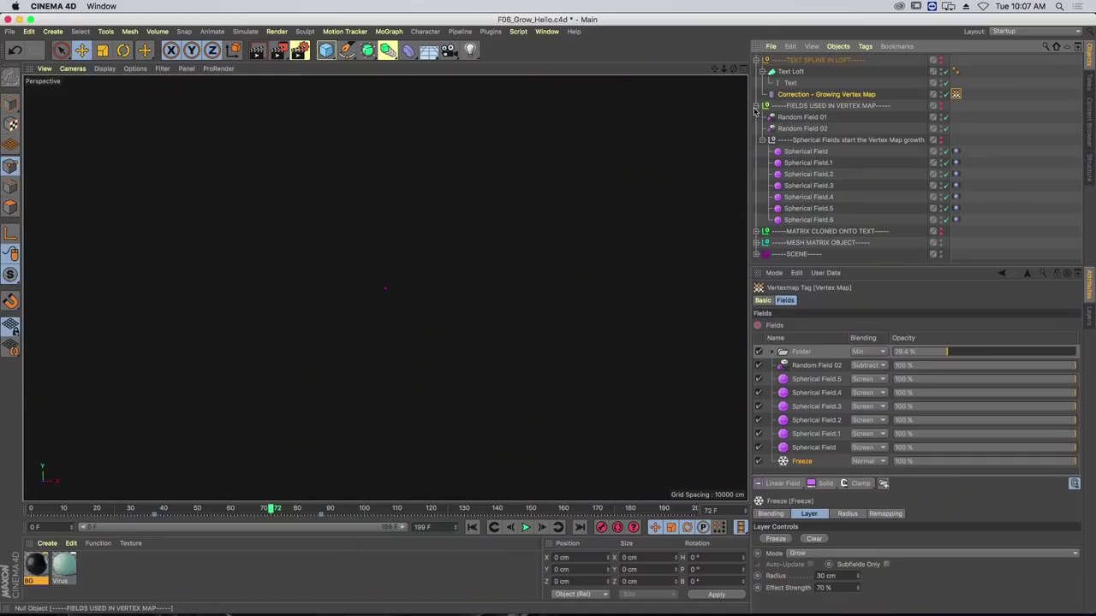
# - Collapse the FIELDS USED IN VERTEX MAP group, and make the MATRIX CLONED ONTO TEXT group visible and expand it
pyautogui.click(757, 106)
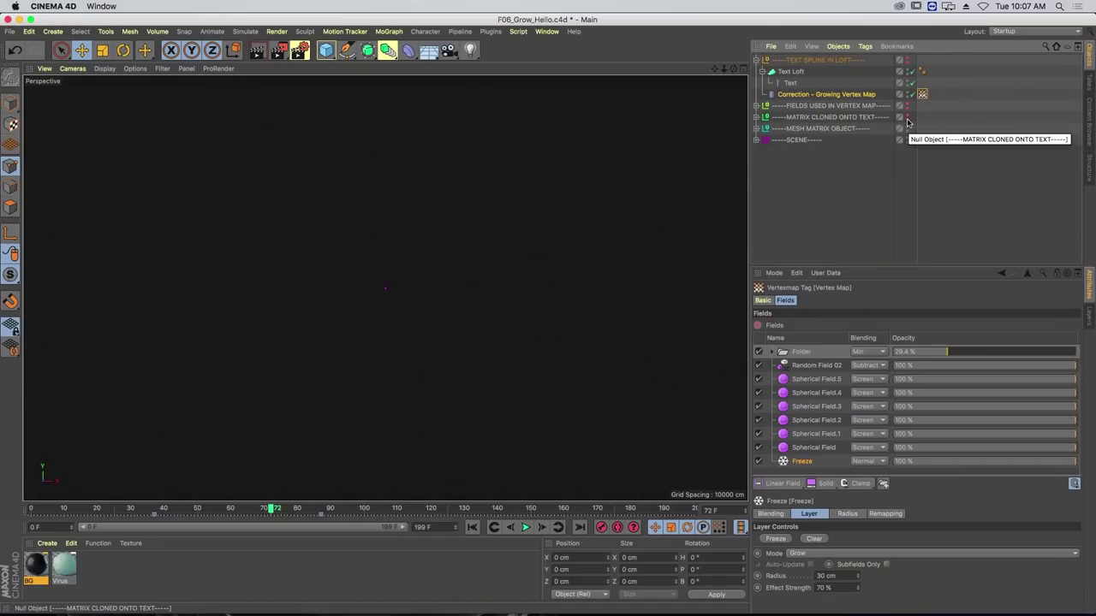
pyautogui.click(795, 117)
pyautogui.click(757, 117)
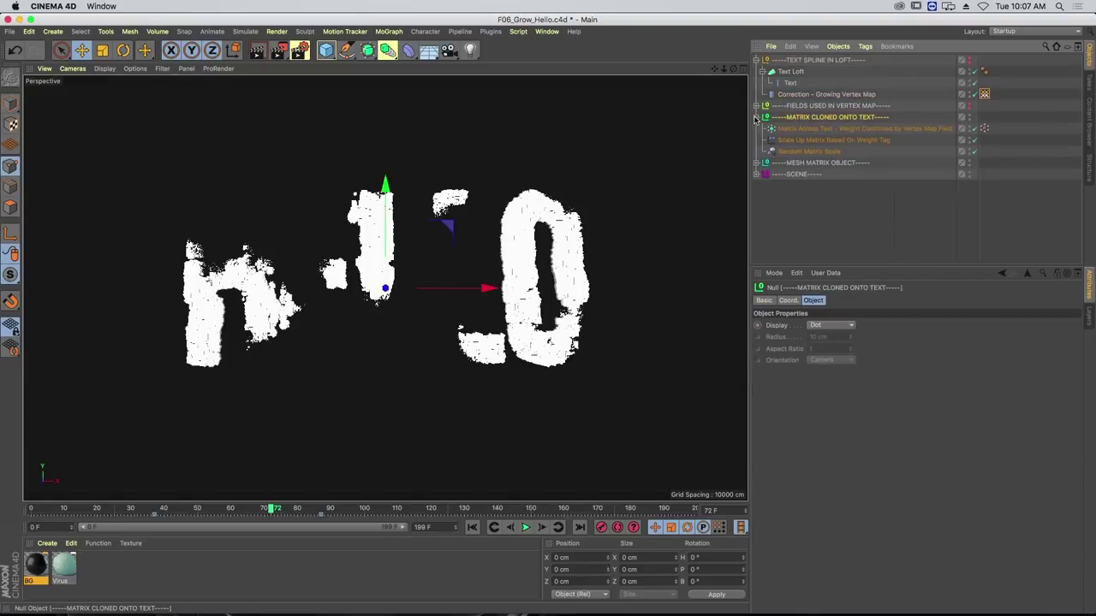
# - Inspect the weightmap tag's field layers on the Matrix Across Text object, then deselect everything and return to the first frame
pyautogui.click(821, 128)
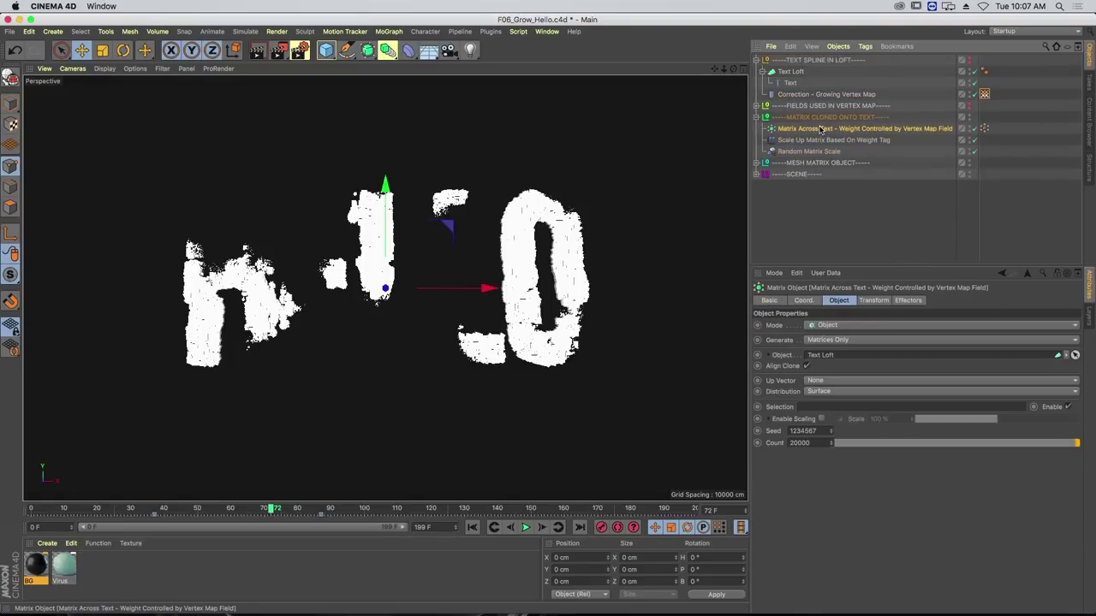
pyautogui.click(985, 129)
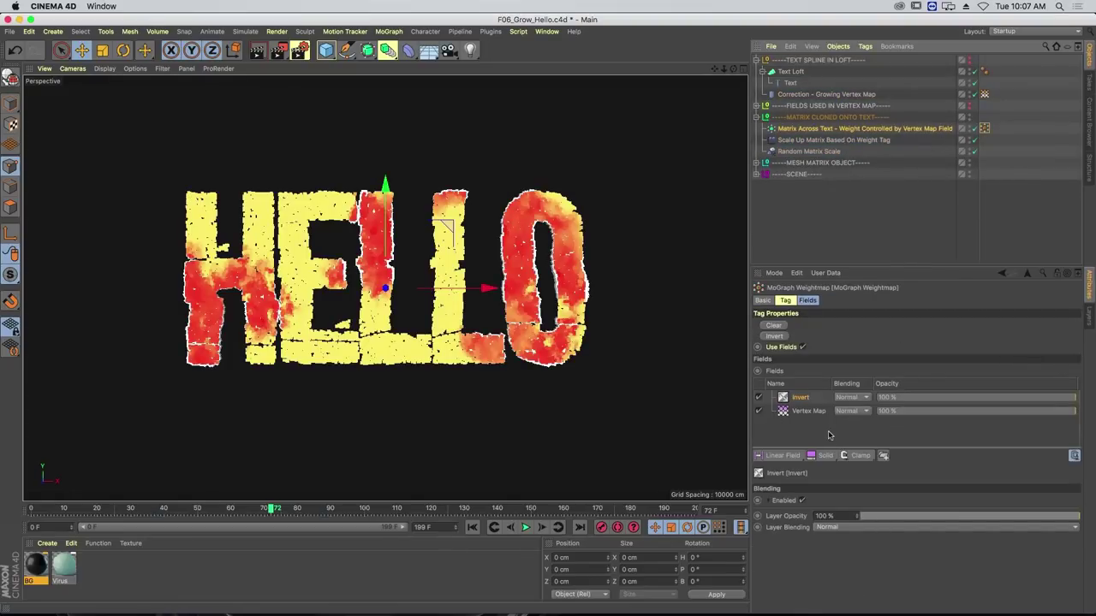
pyautogui.click(805, 237)
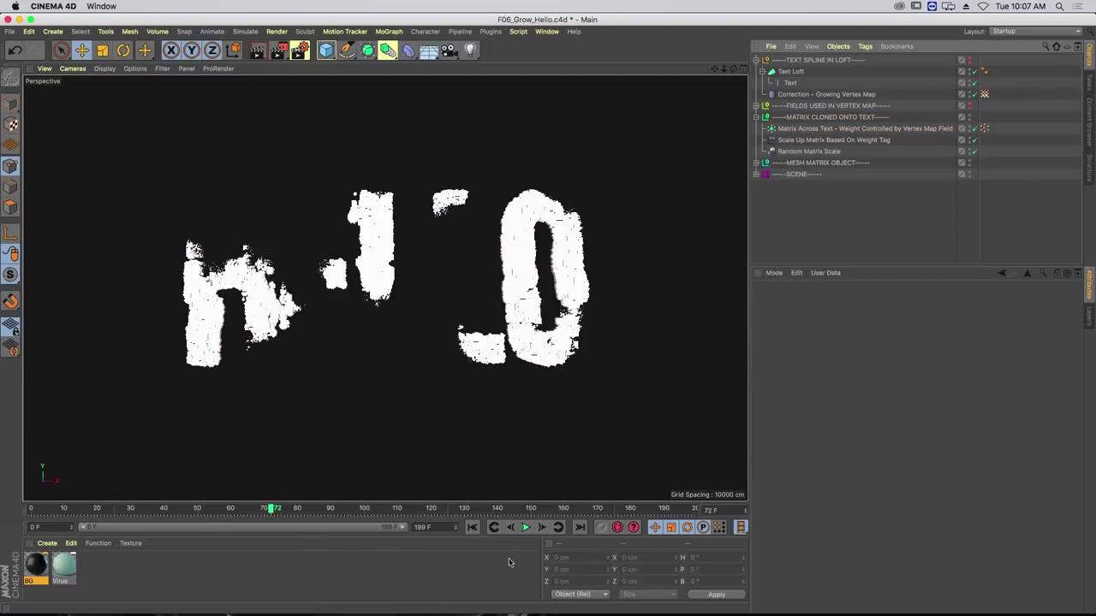
pyautogui.click(472, 528)
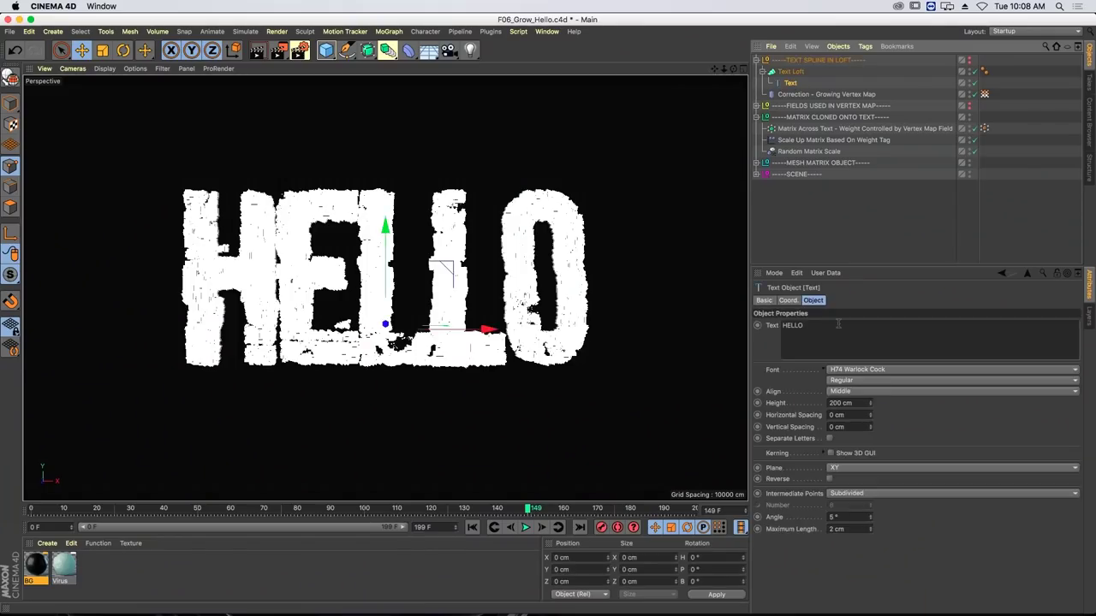
# - Replace the Text spline's wording with MAXON and return to the first frame
pyautogui.doubleClick(811, 328)
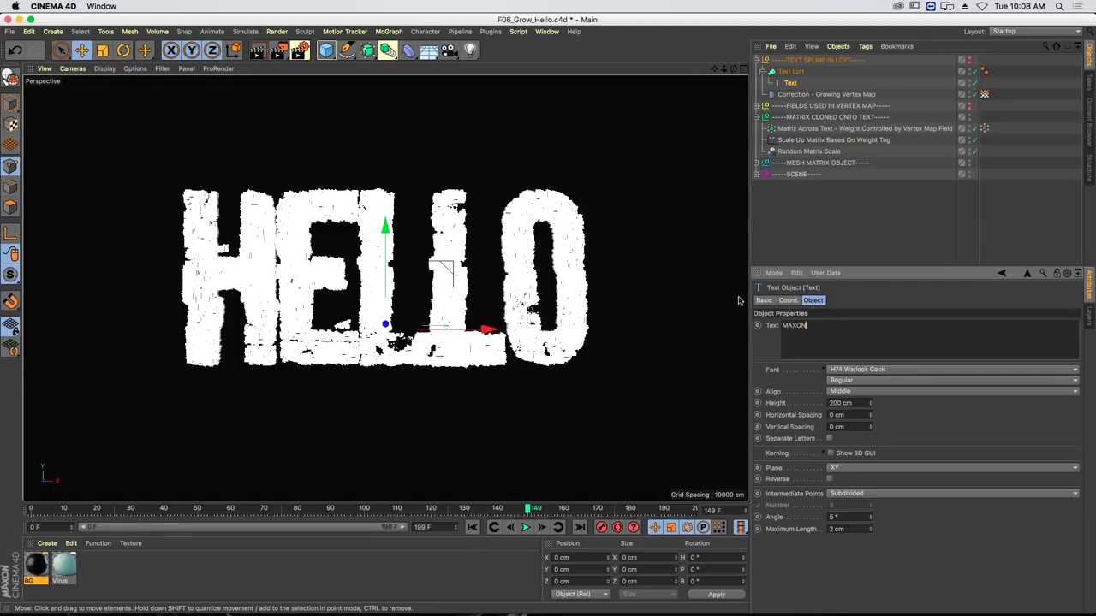
pyautogui.click(855, 228)
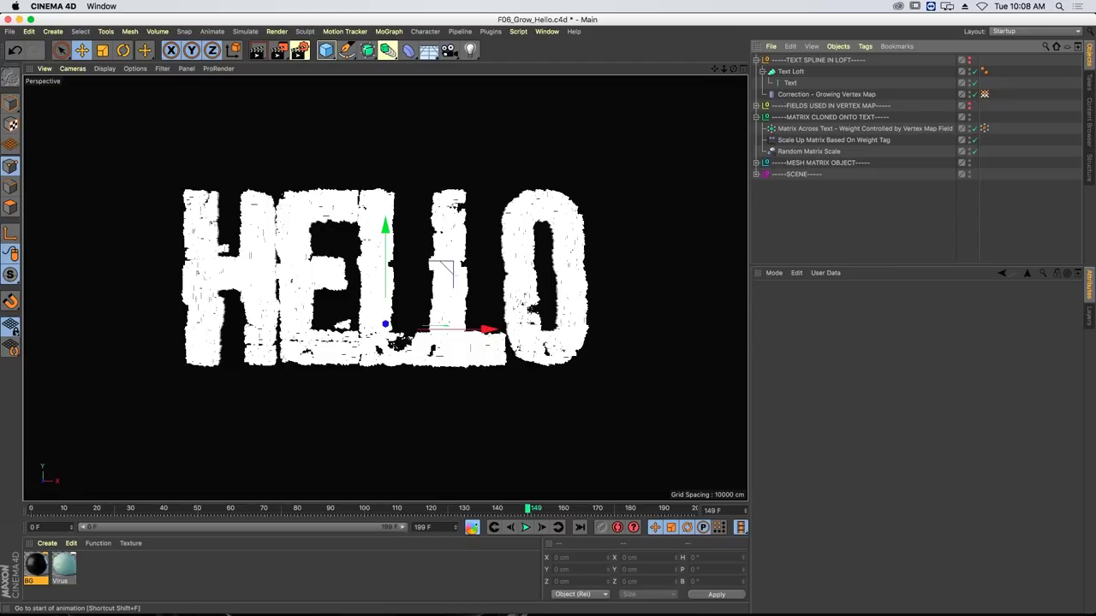
pyautogui.click(471, 528)
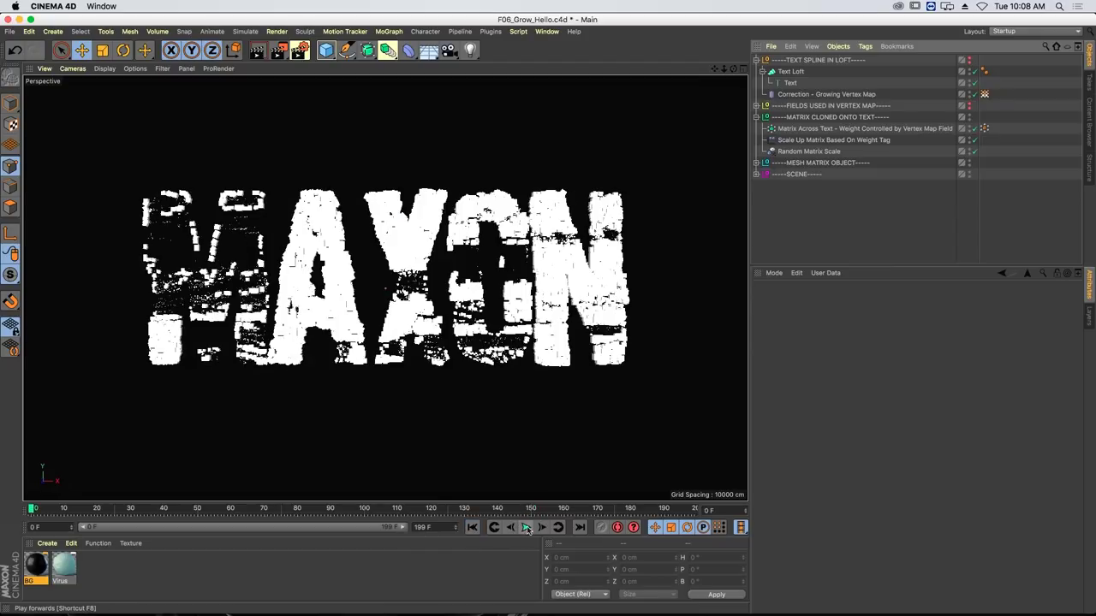
# - Play the growth across the MAXON text to frame 123 and switch to Keynote
pyautogui.click(526, 529)
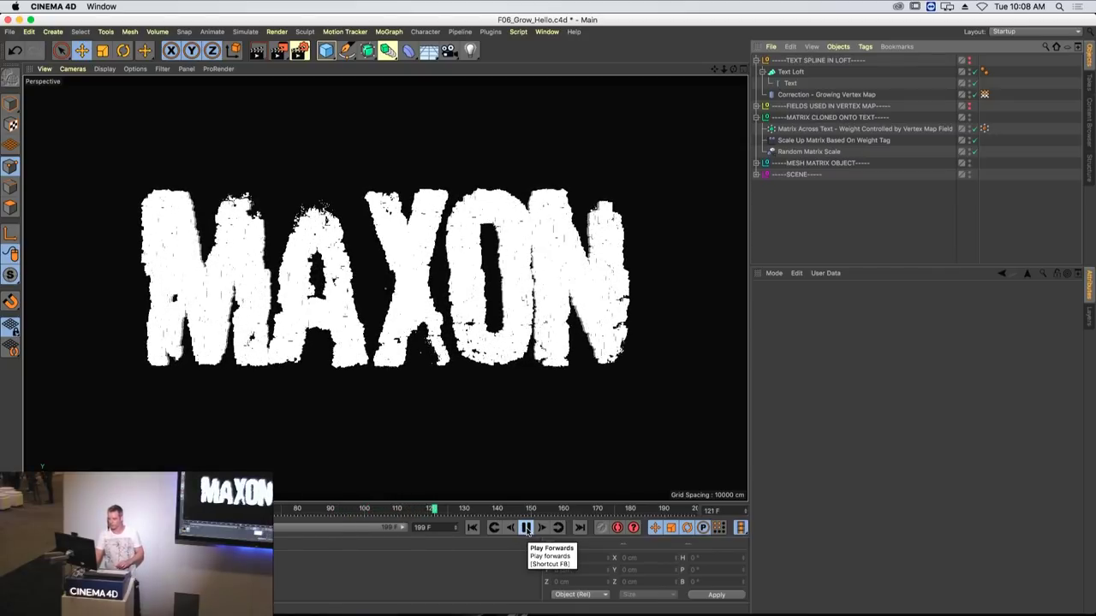
pyautogui.click(526, 529)
pyautogui.press('super+Tab')
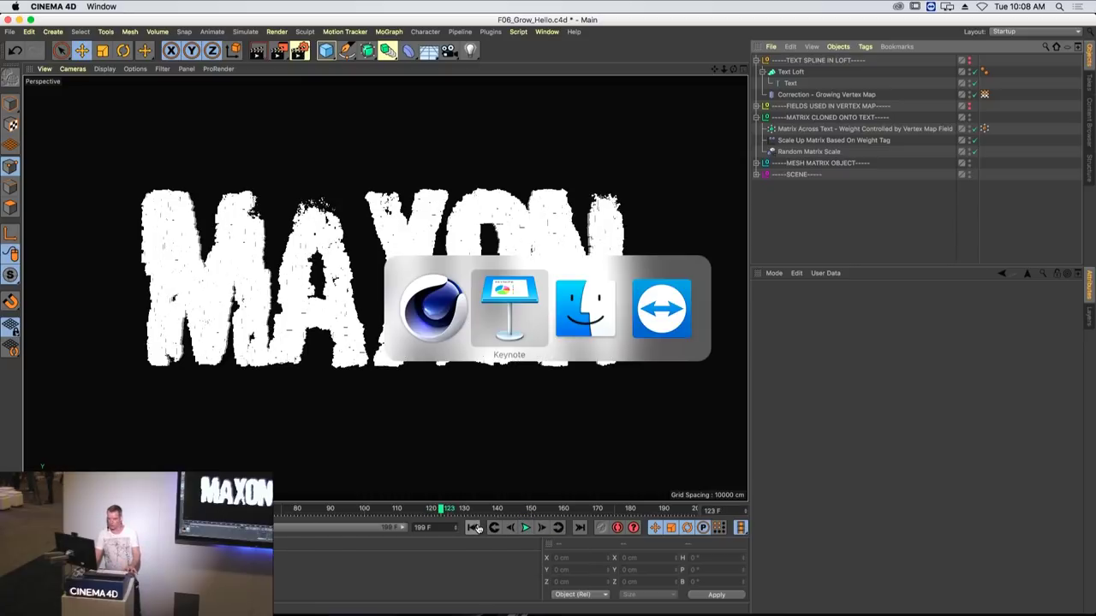
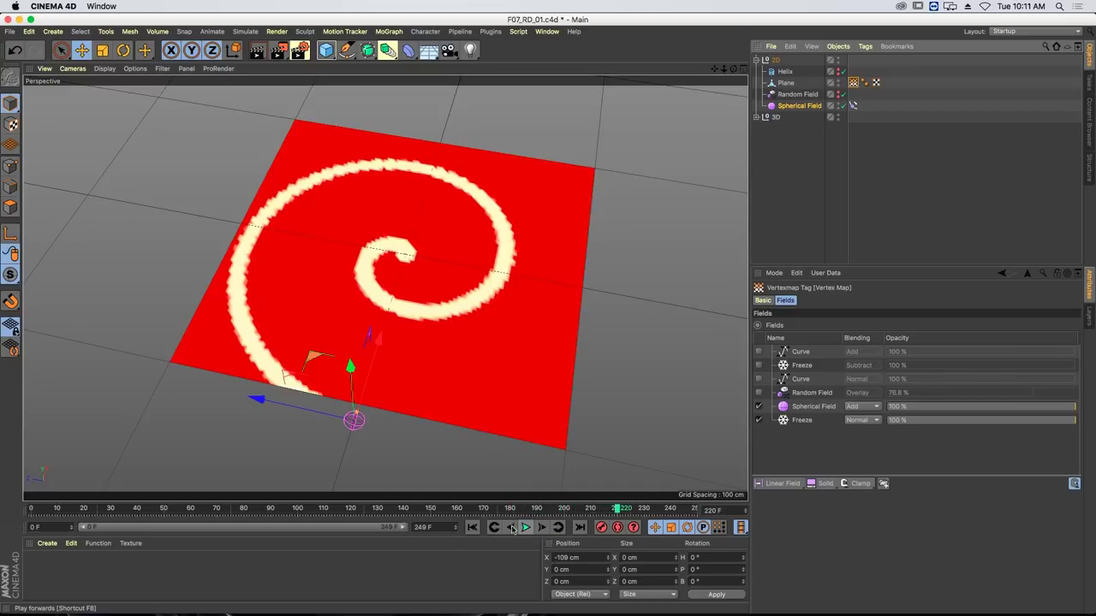
# - Set the lowest Freeze layer's mode to Average in the Plane's vertex map, and play the result before returning to the first frame
pyautogui.click(473, 527)
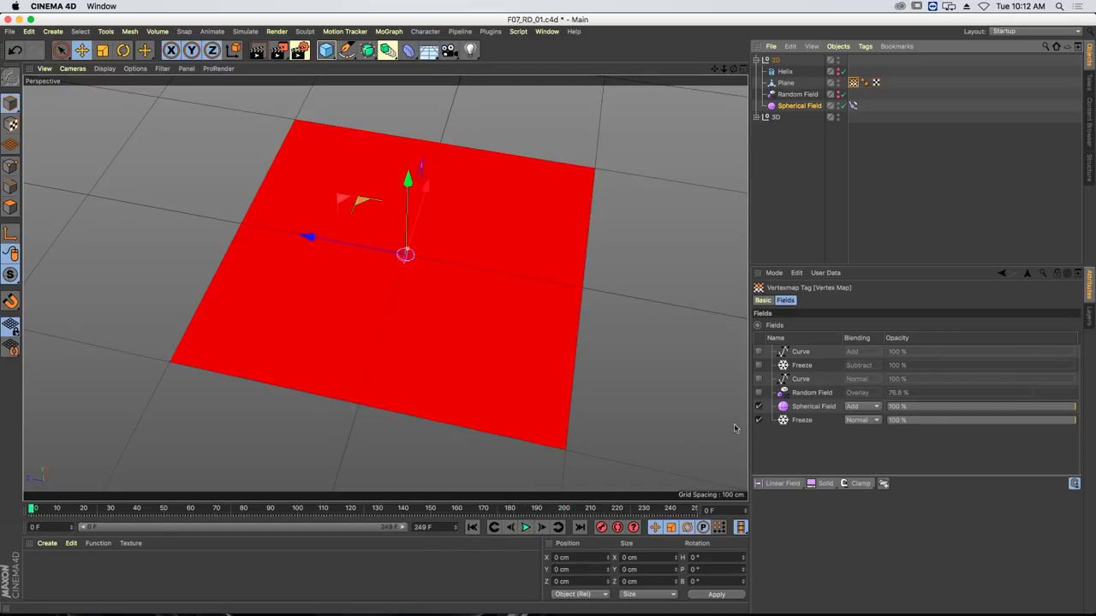
pyautogui.click(805, 420)
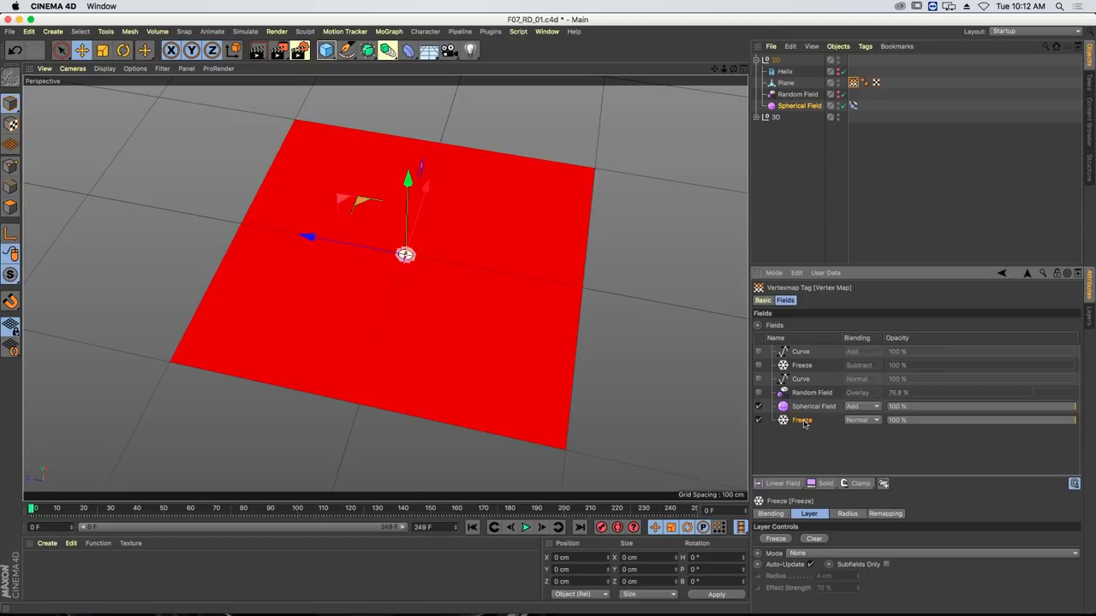
pyautogui.click(798, 555)
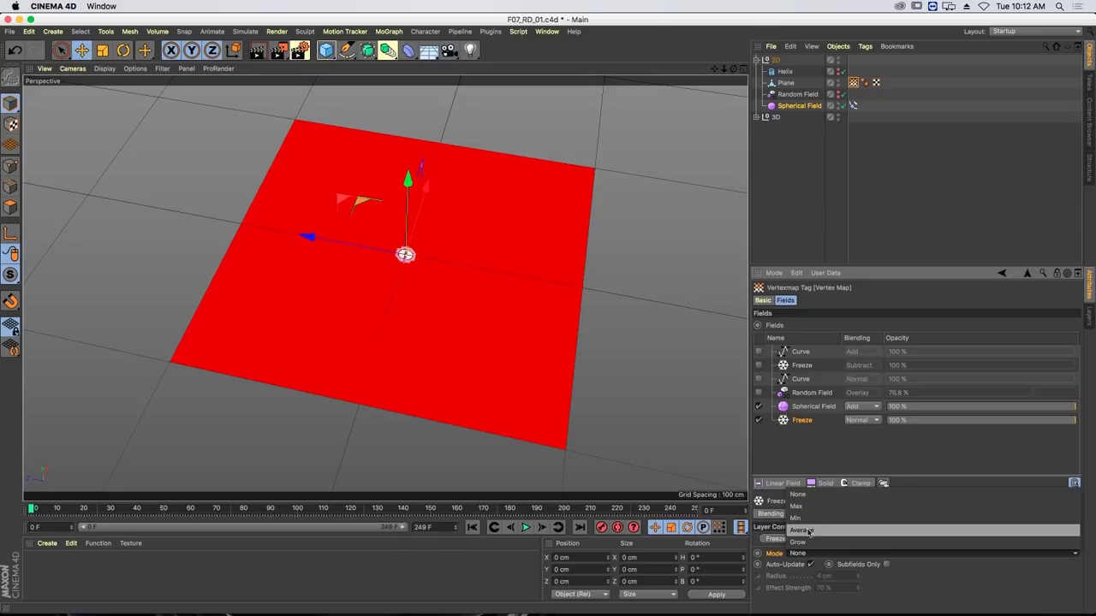
pyautogui.click(805, 534)
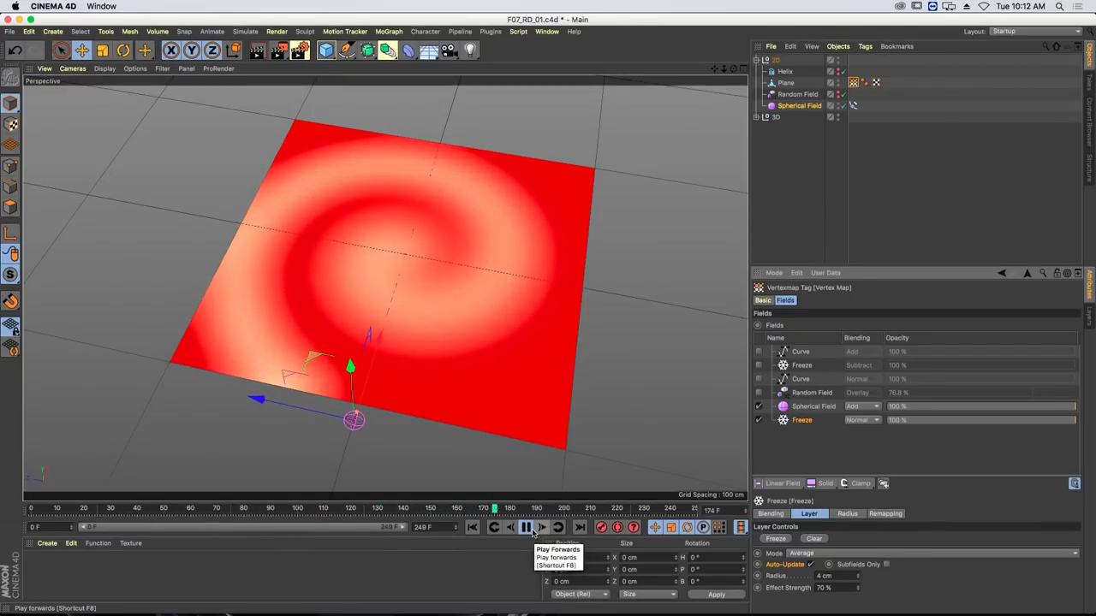
pyautogui.click(527, 528)
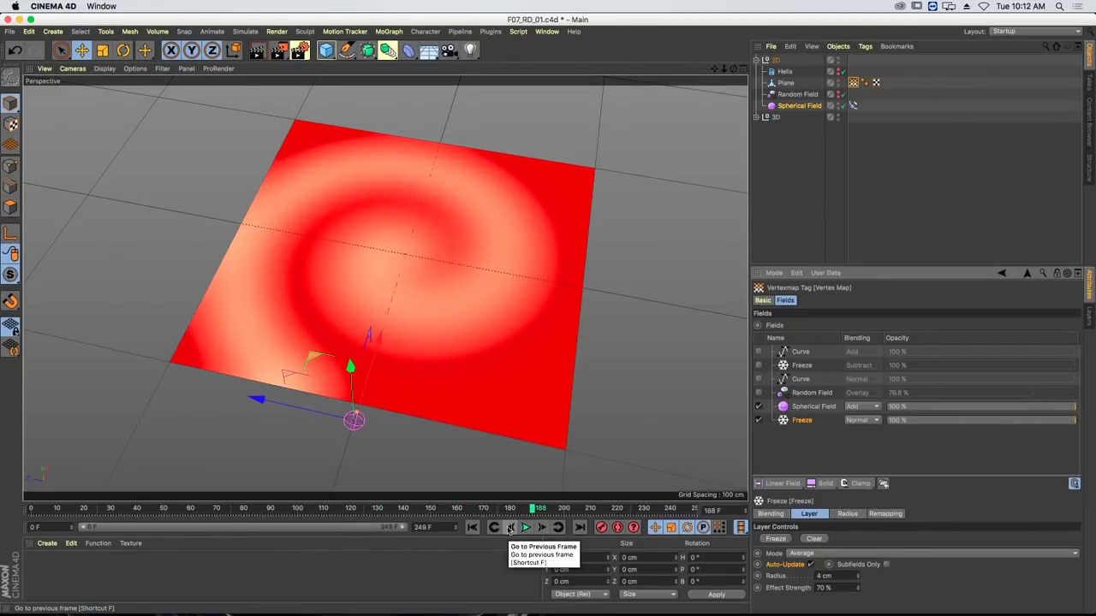
pyautogui.click(472, 528)
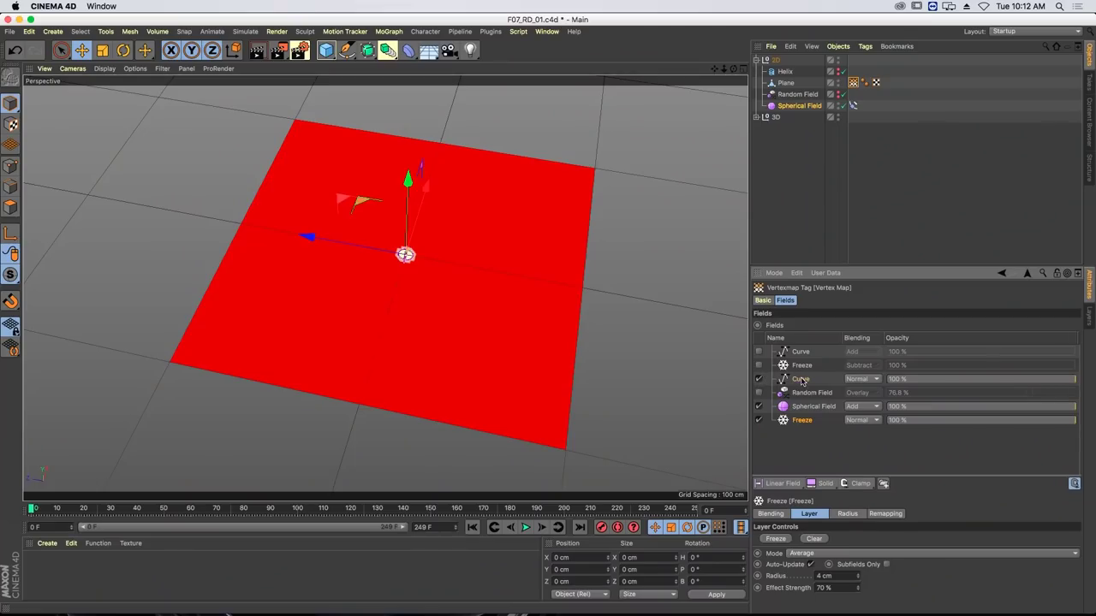
# - Enable both Curve layers and the Subtract Freeze layer in the Plane's vertex map, and show their settings
pyautogui.click(801, 380)
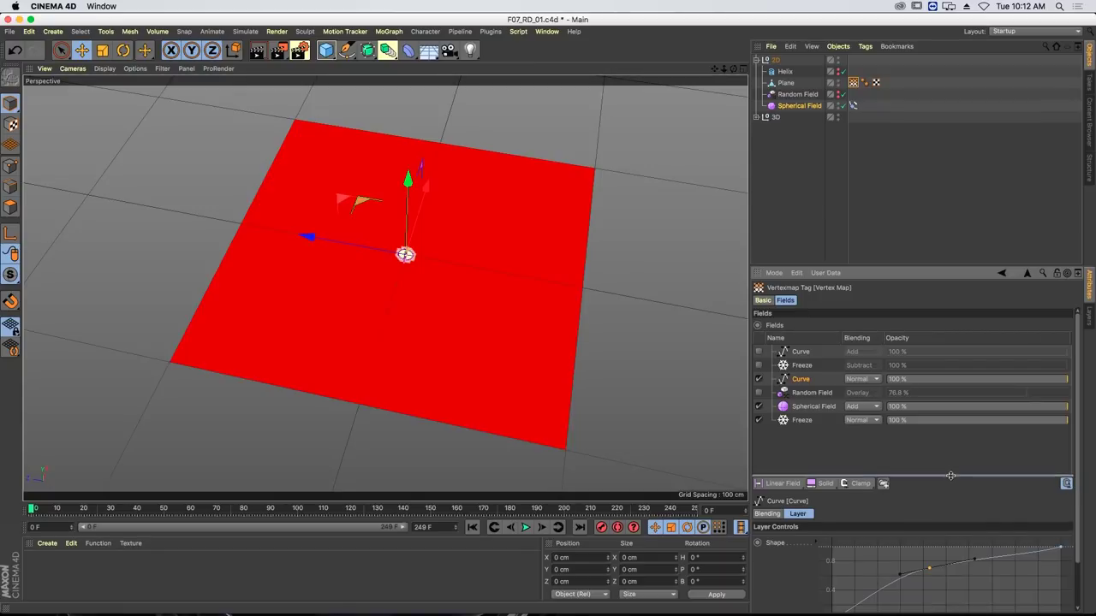
pyautogui.moveTo(950, 475); pyautogui.dragTo(955, 439)
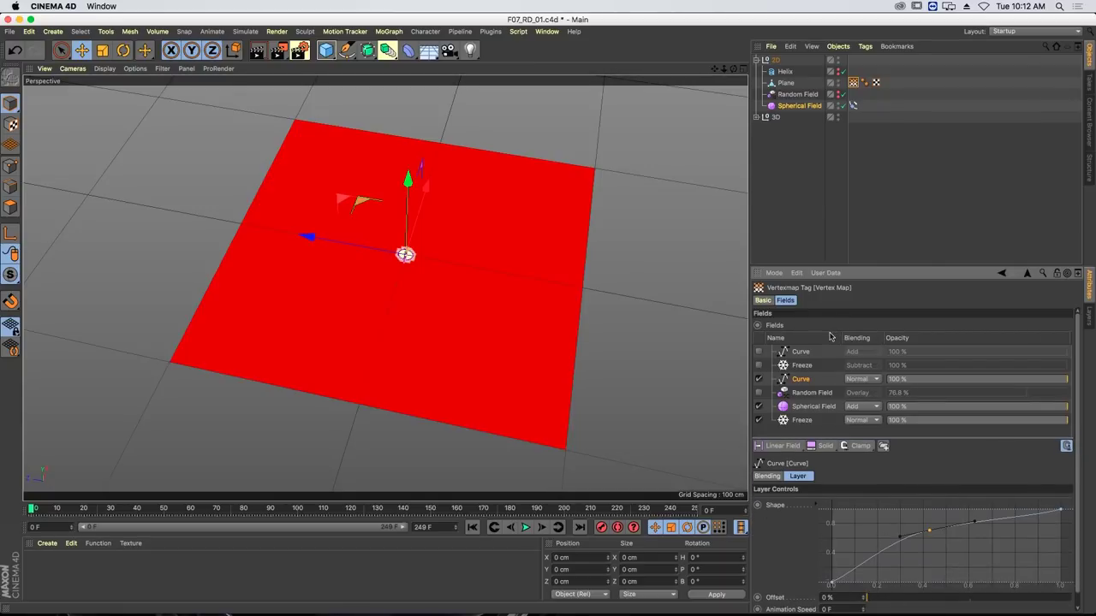
pyautogui.click(801, 365)
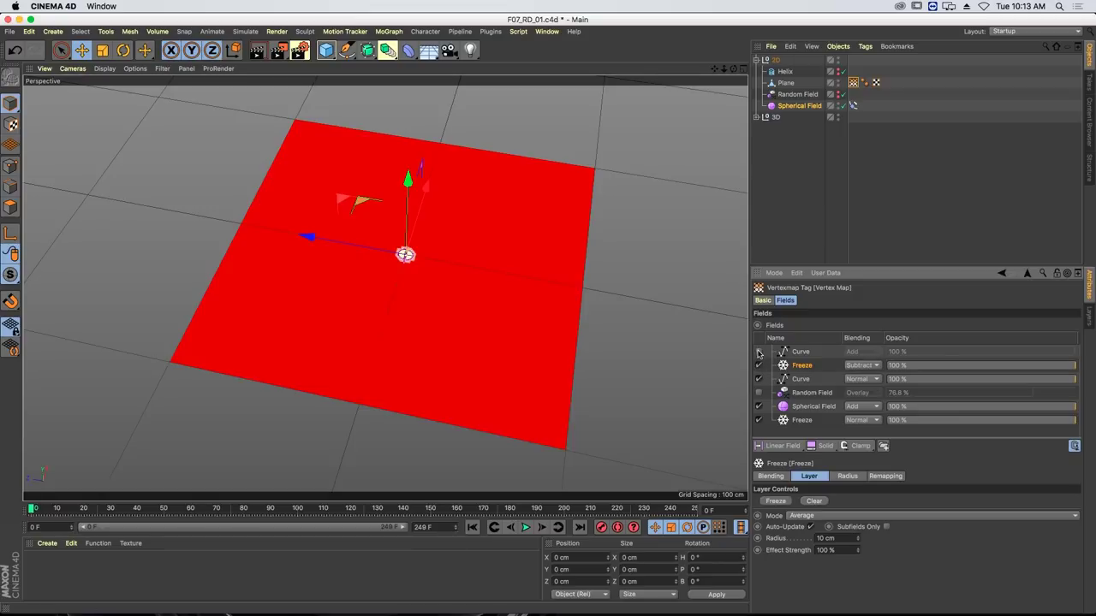
pyautogui.click(802, 352)
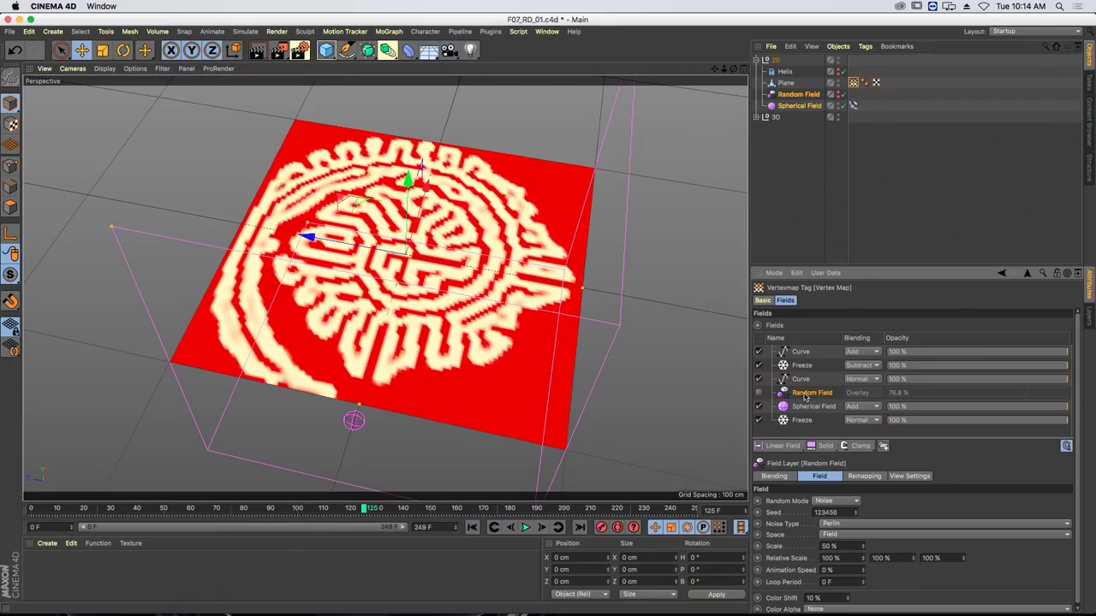
# - Enable the Random Field layer, set its noise scale to 500 %, and play the growth from the first frame
pyautogui.click(903, 477)
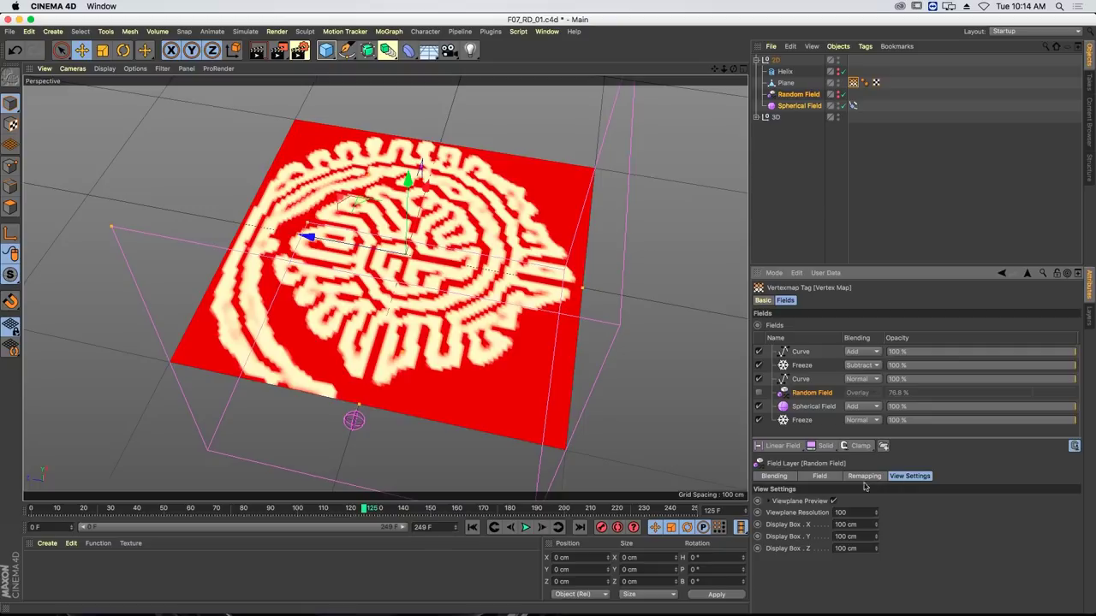
pyautogui.click(759, 393)
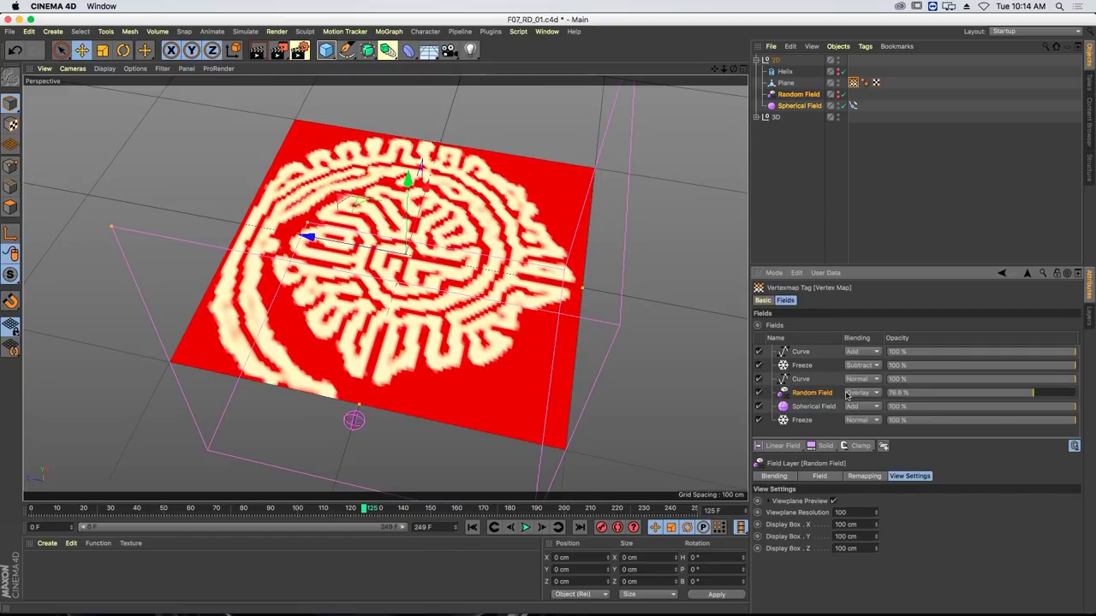
pyautogui.click(826, 478)
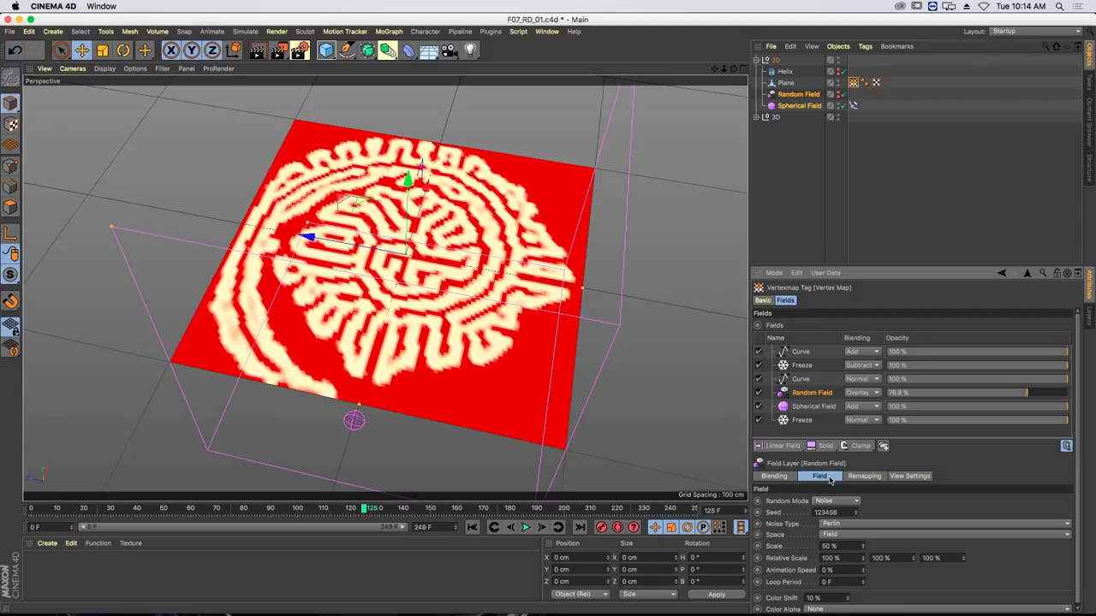
pyautogui.moveTo(1078, 517); pyautogui.dragTo(1072, 579)
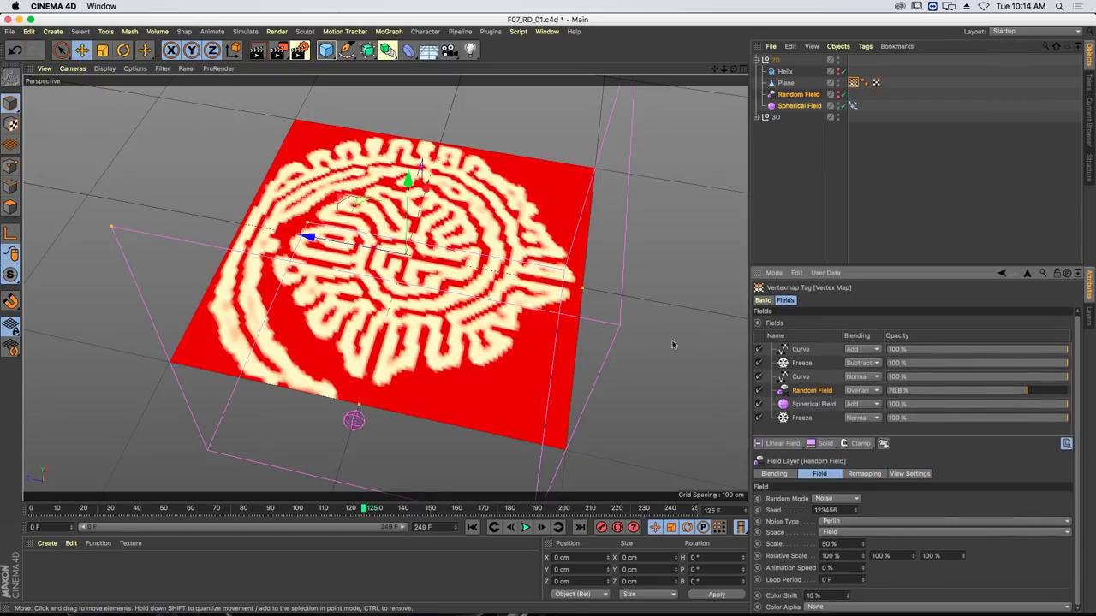
pyautogui.click(473, 527)
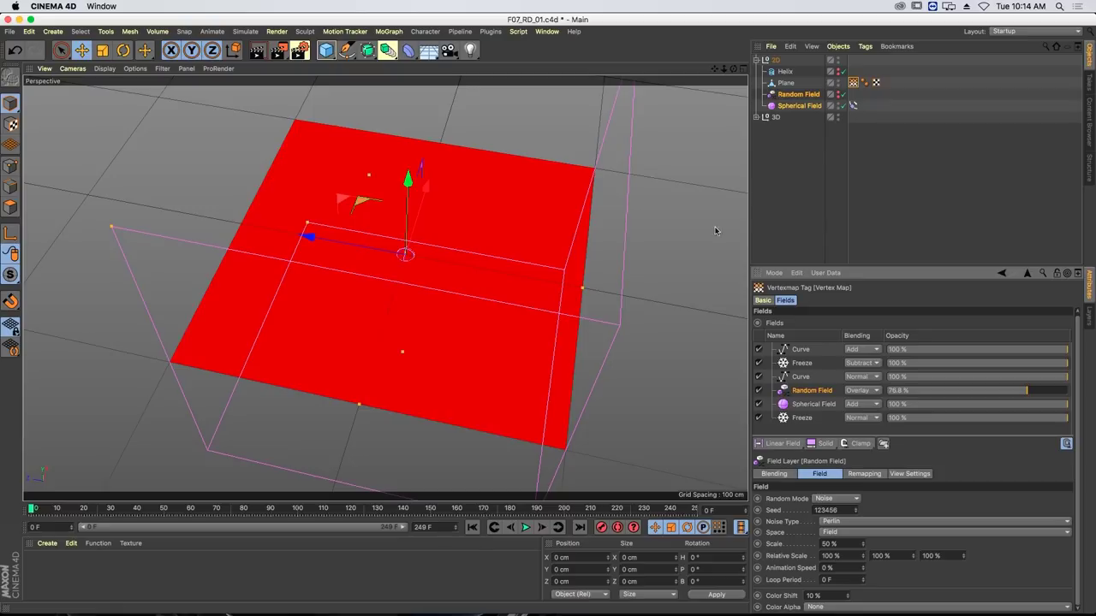
pyautogui.click(528, 528)
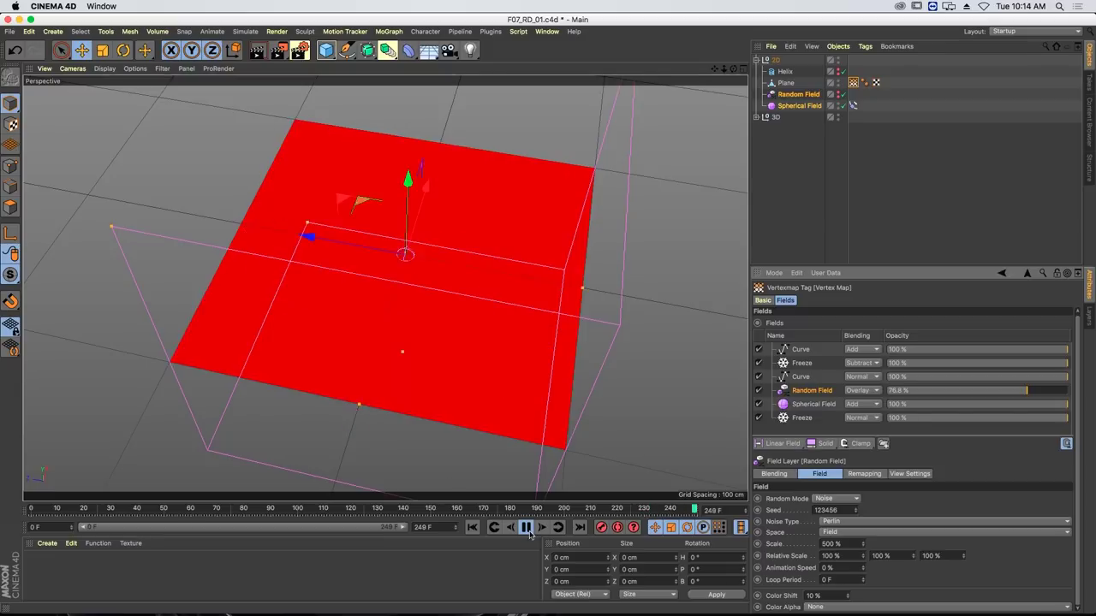
# - Set the Random Field's noise type to Mod. Noise and its scale to 250 %
pyautogui.click(842, 525)
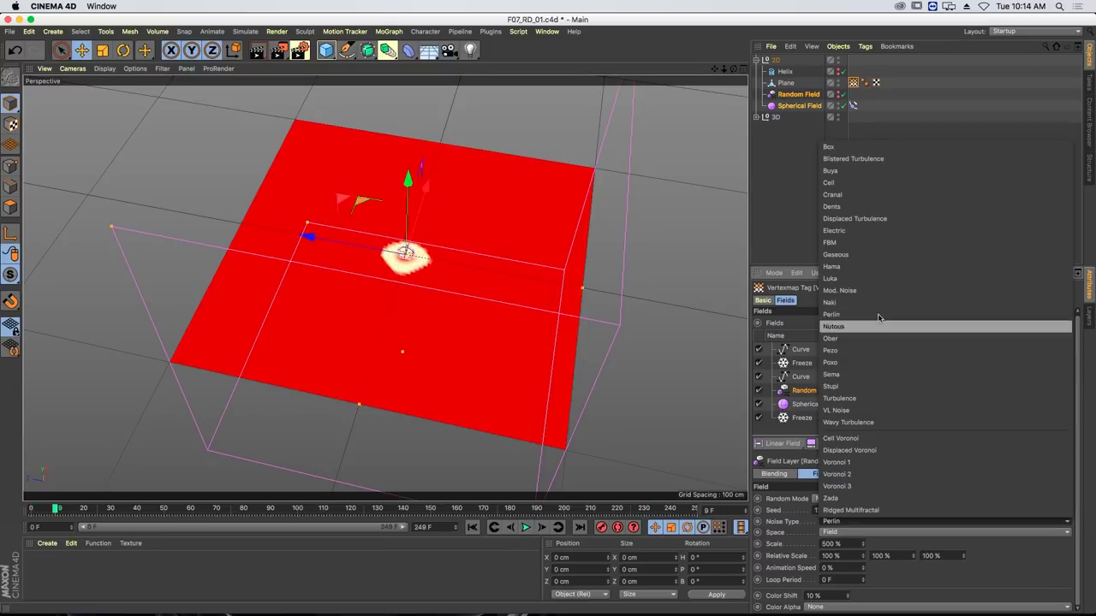
pyautogui.click(865, 297)
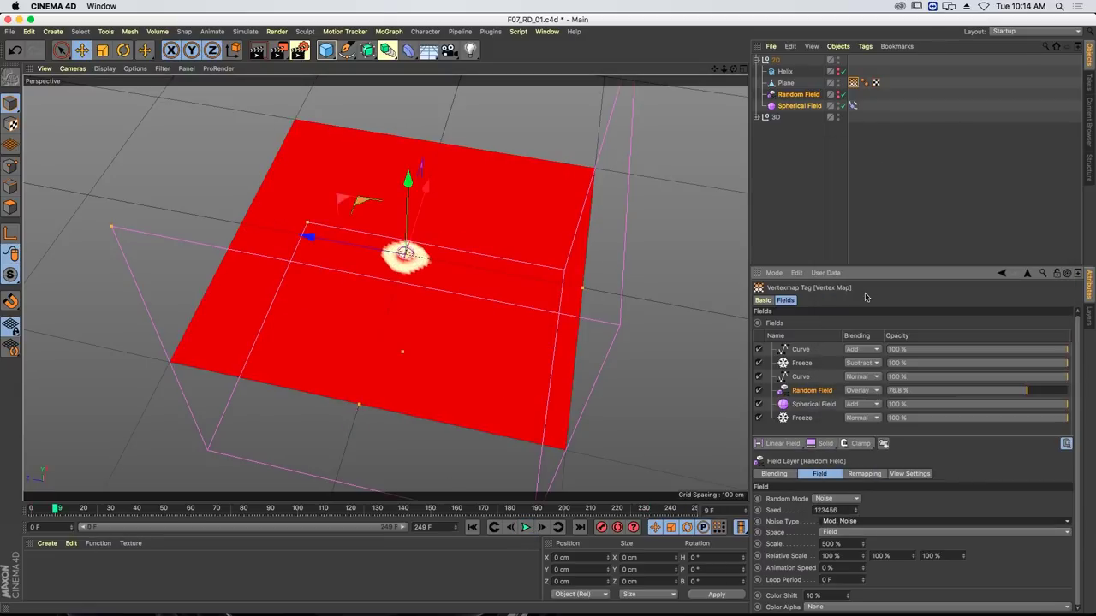
pyautogui.click(852, 544)
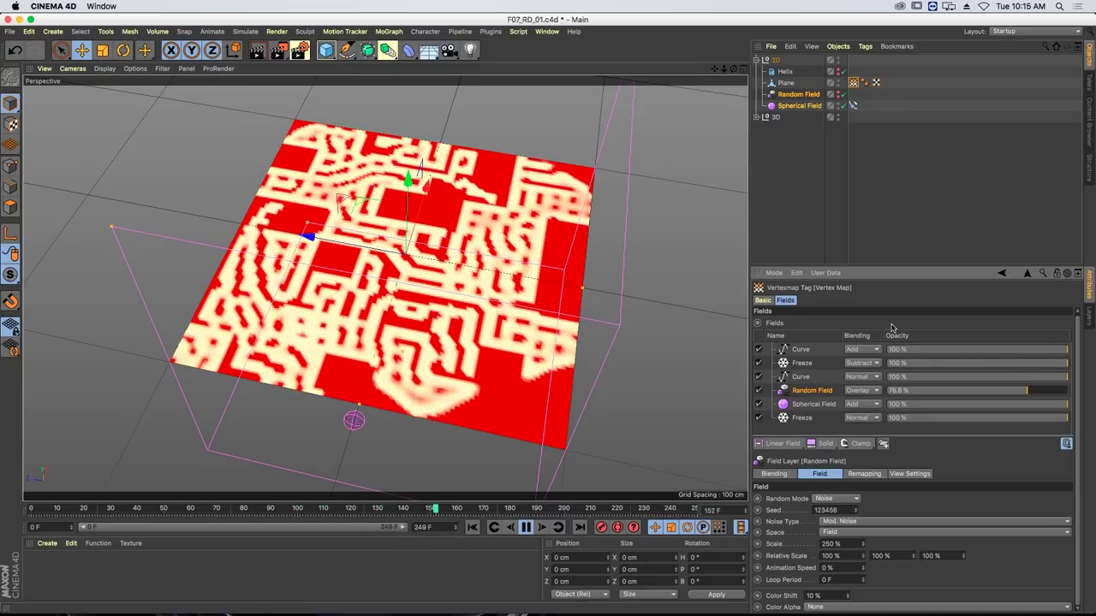
# - Lower the Random Field layer's opacity to about 54 % during playback, and stop and return to the first frame
pyautogui.moveTo(1034, 397); pyautogui.dragTo(995, 394)
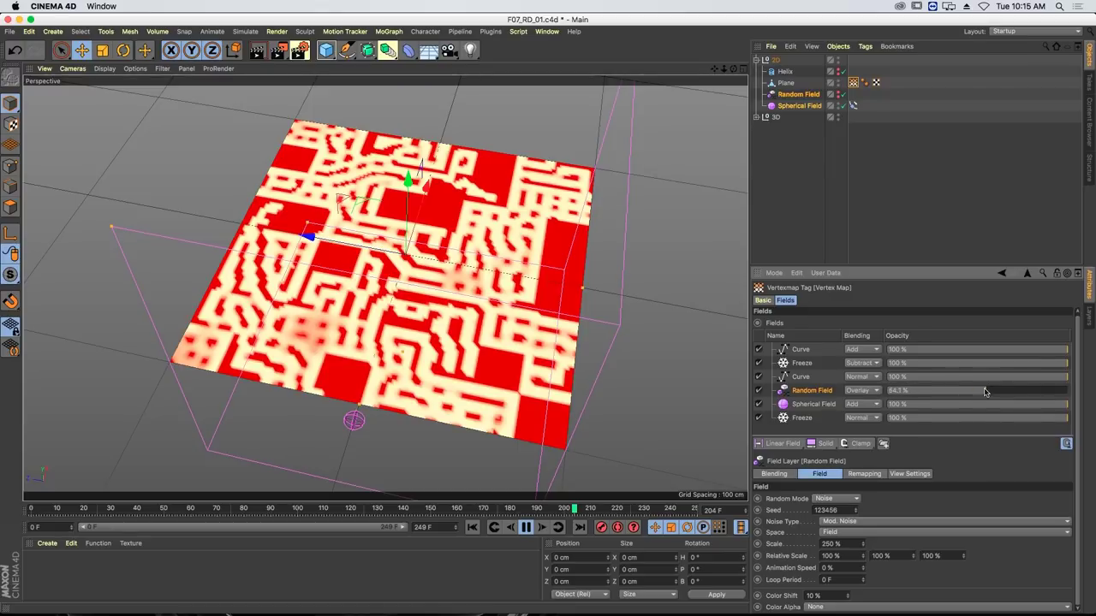
pyautogui.click(525, 527)
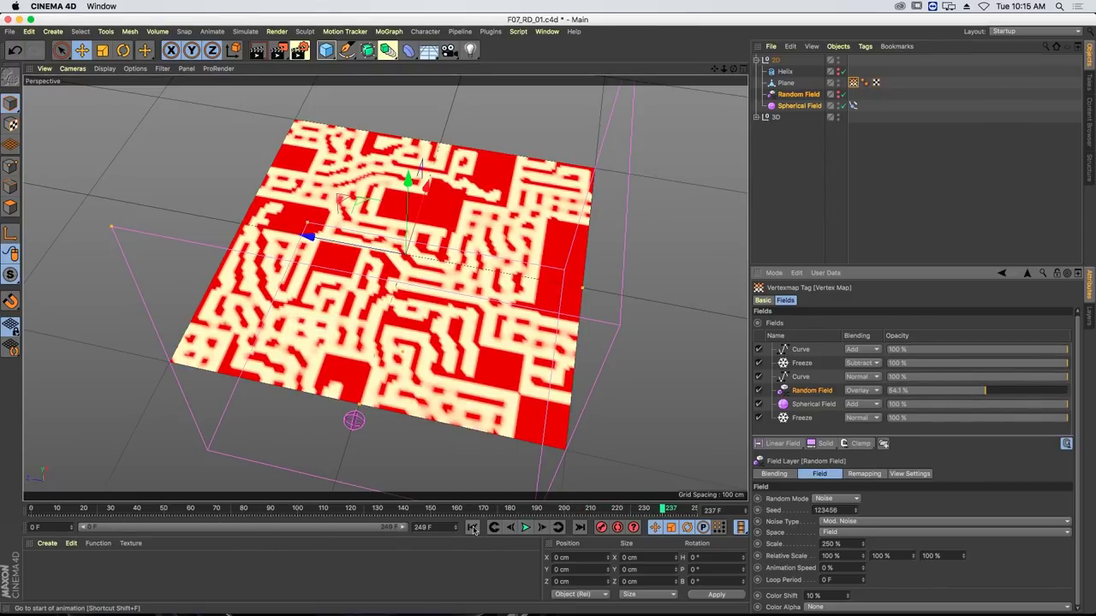
pyautogui.click(473, 527)
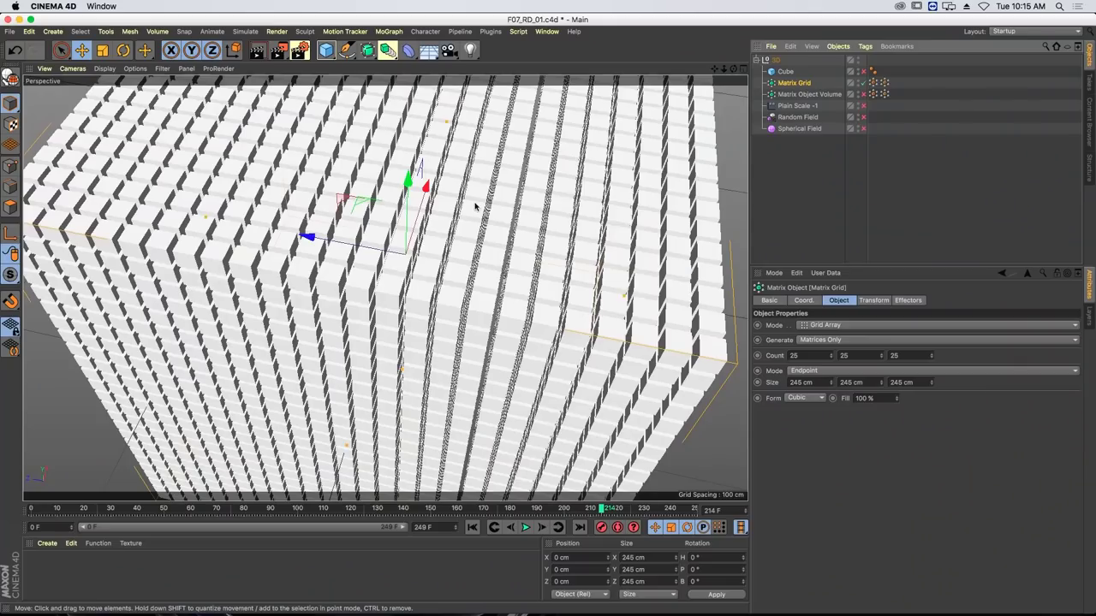
# - View the whole Matrix Grid cube of the 3D setup and show its first MoGraph Weightmap's field layers
pyautogui.scroll(-10, 493, 203)
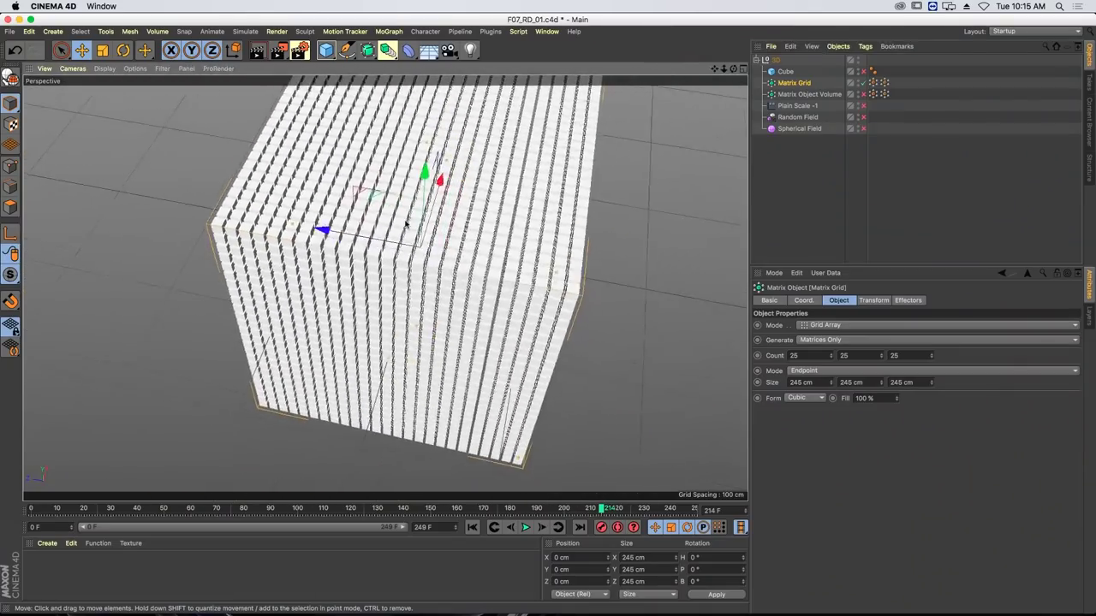
pyautogui.keyDown('alt'); pyautogui.moveTo(374, 229); pyautogui.dragTo(403, 206); pyautogui.keyUp('alt')
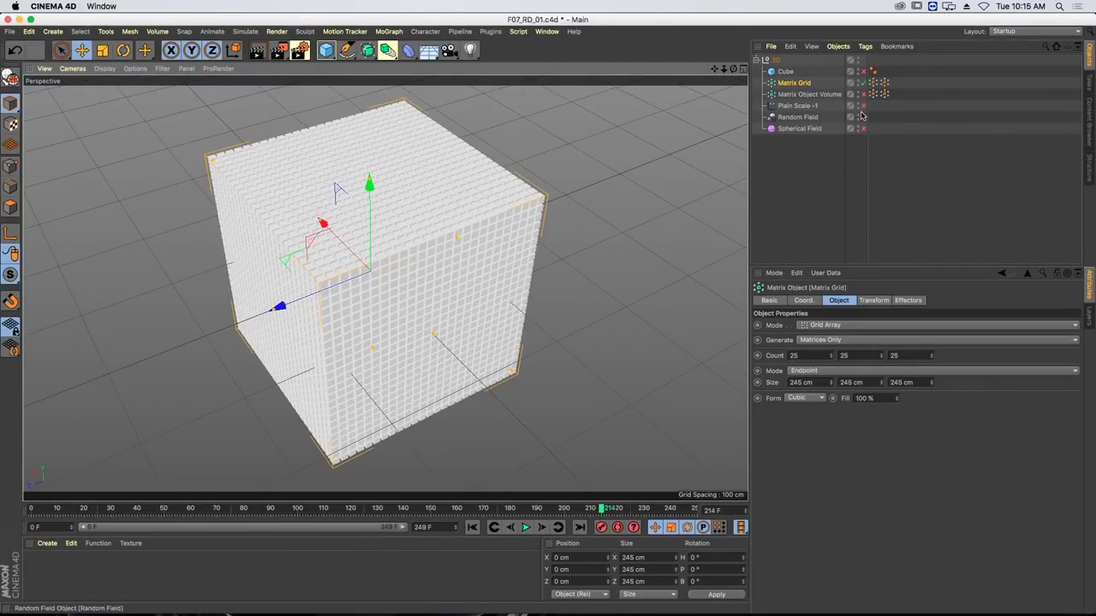
pyautogui.click(875, 84)
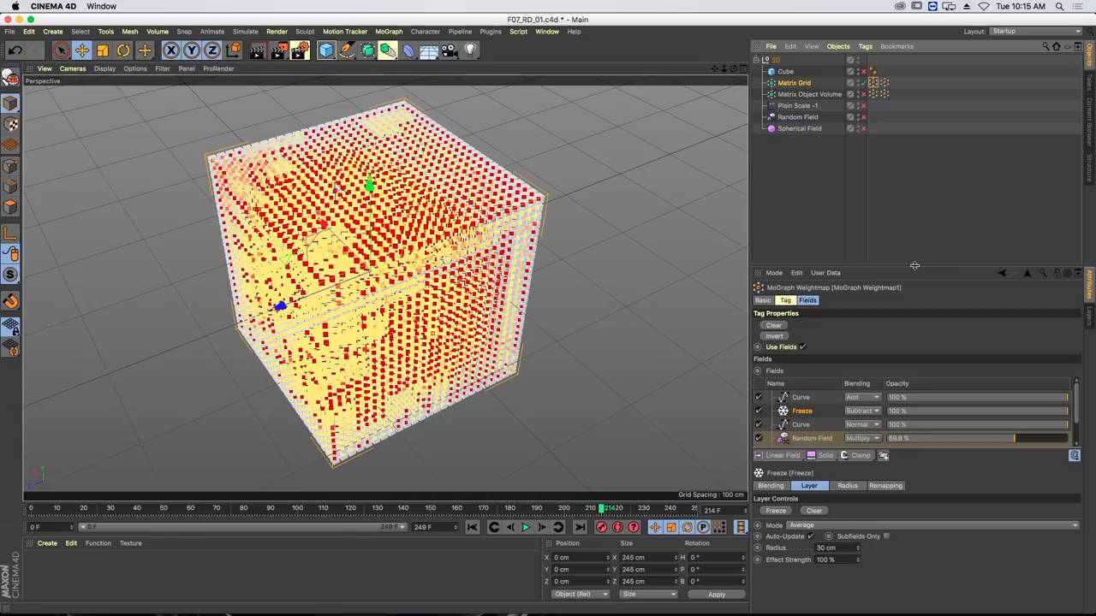
# - Enlarge the attributes area and field list to view all layers of Matrix Grid's first weightmap, and show the second weightmap's fields
pyautogui.moveTo(914, 266); pyautogui.dragTo(920, 163)
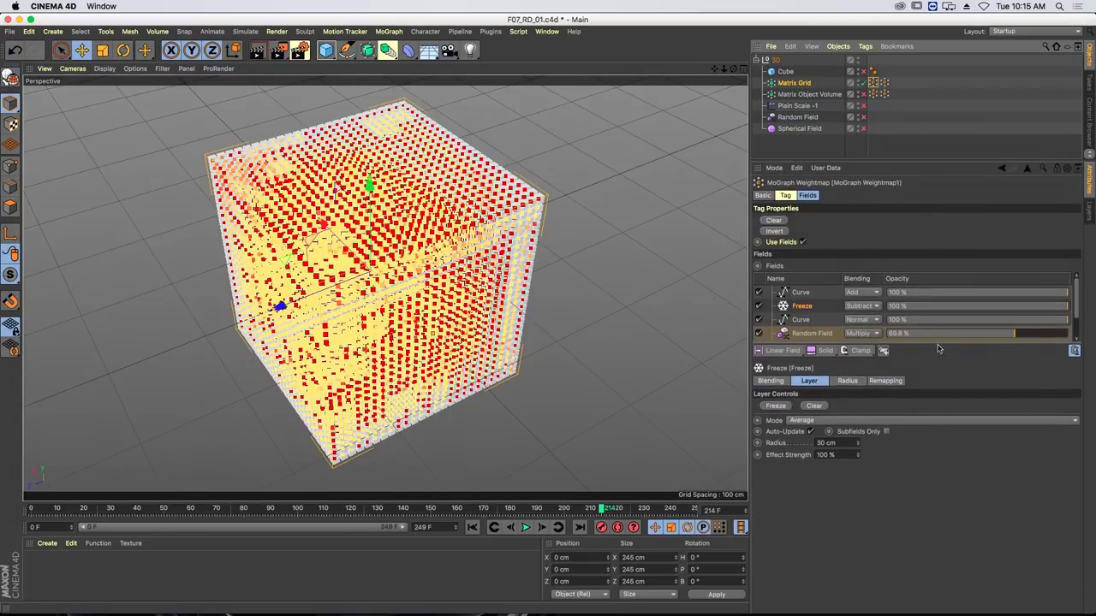
pyautogui.moveTo(936, 348); pyautogui.dragTo(936, 396)
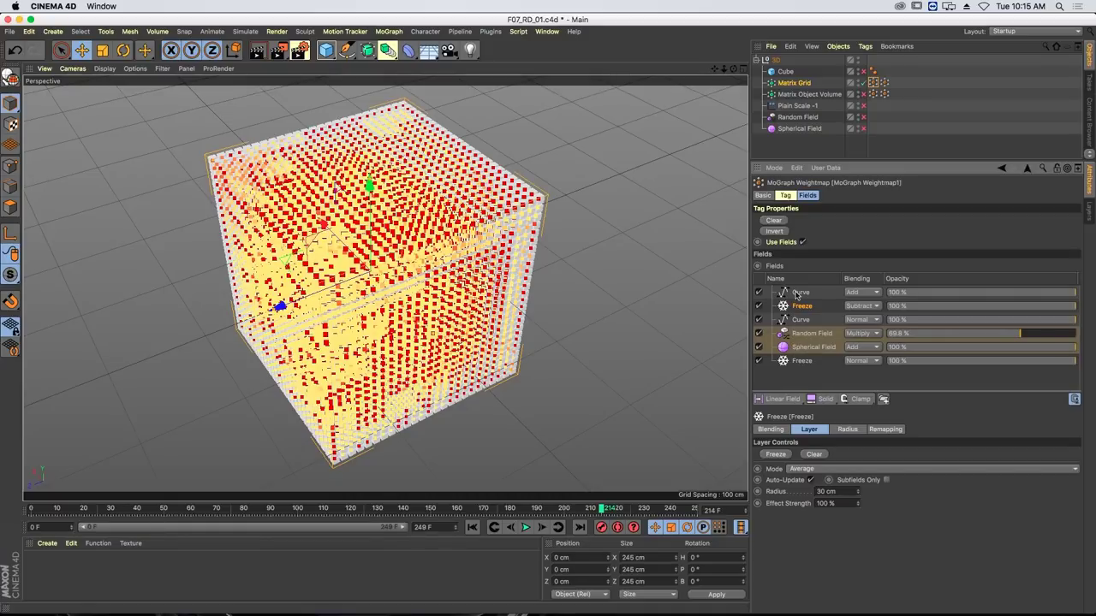
pyautogui.click(875, 85)
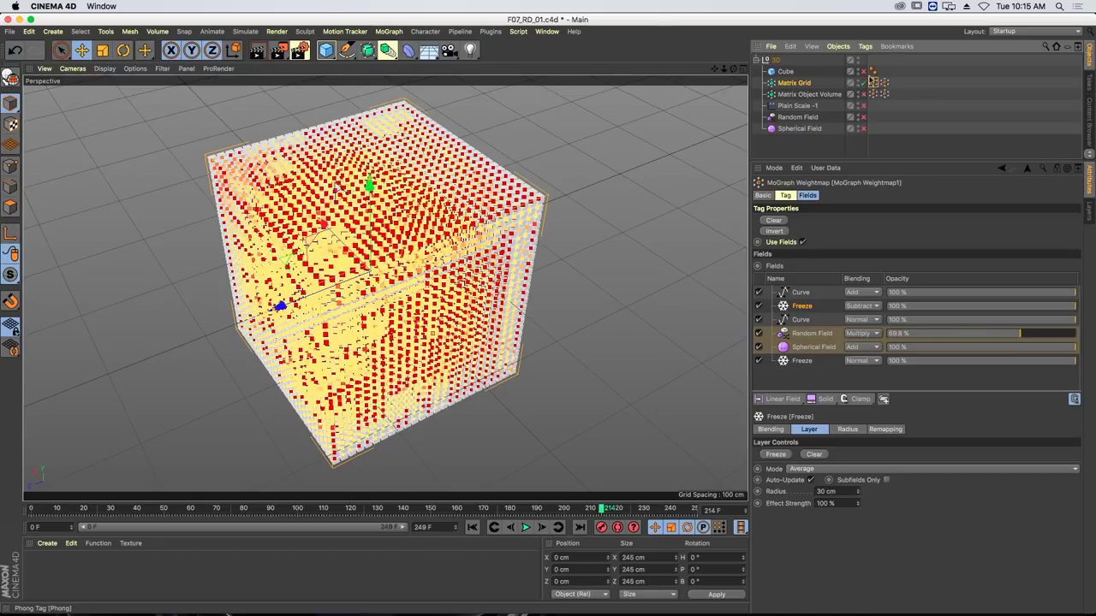
pyautogui.click(884, 83)
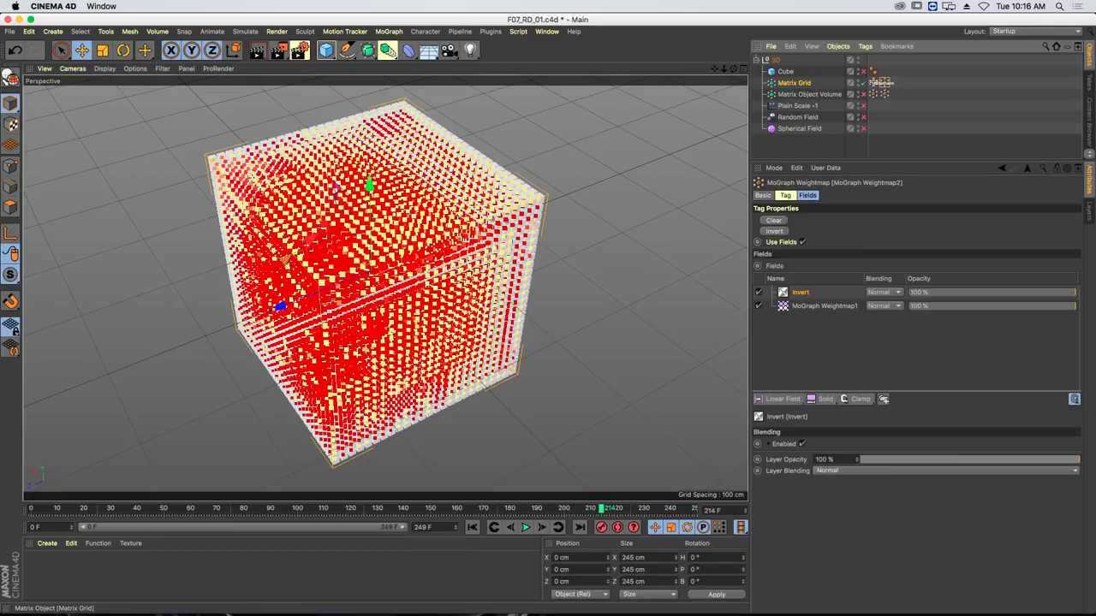
# - Enable both of Matrix Grid's weightmaps together with the Plain Scale -1 effector, Random Field and Spherical Field, and clear the selection
pyautogui.keyDown('shift'); pyautogui.click(874, 82); pyautogui.keyUp('shift')
pyautogui.click(764, 196)
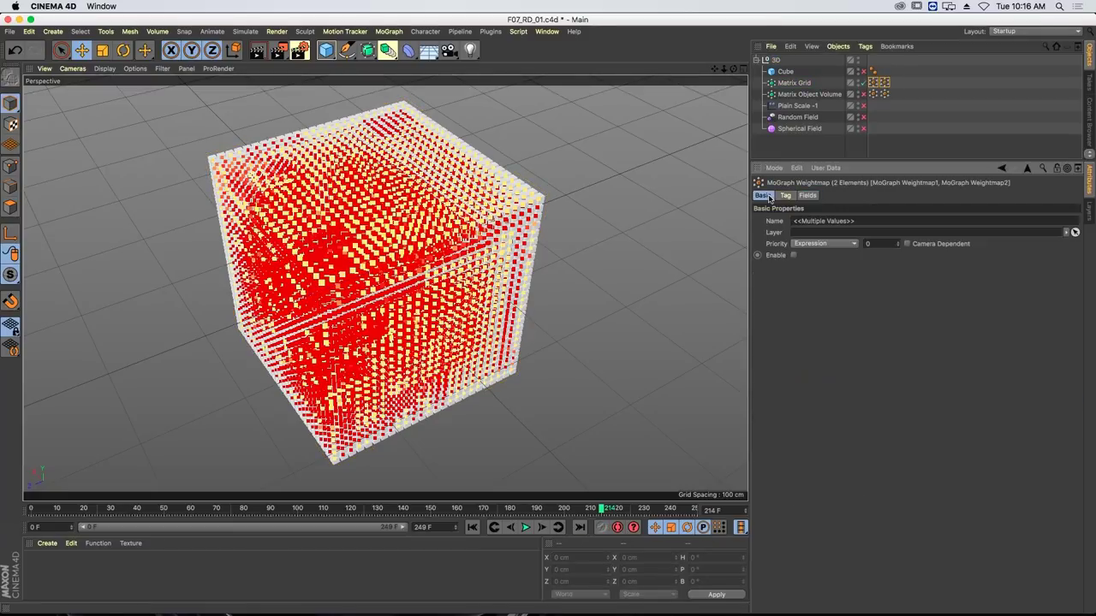
pyautogui.click(794, 257)
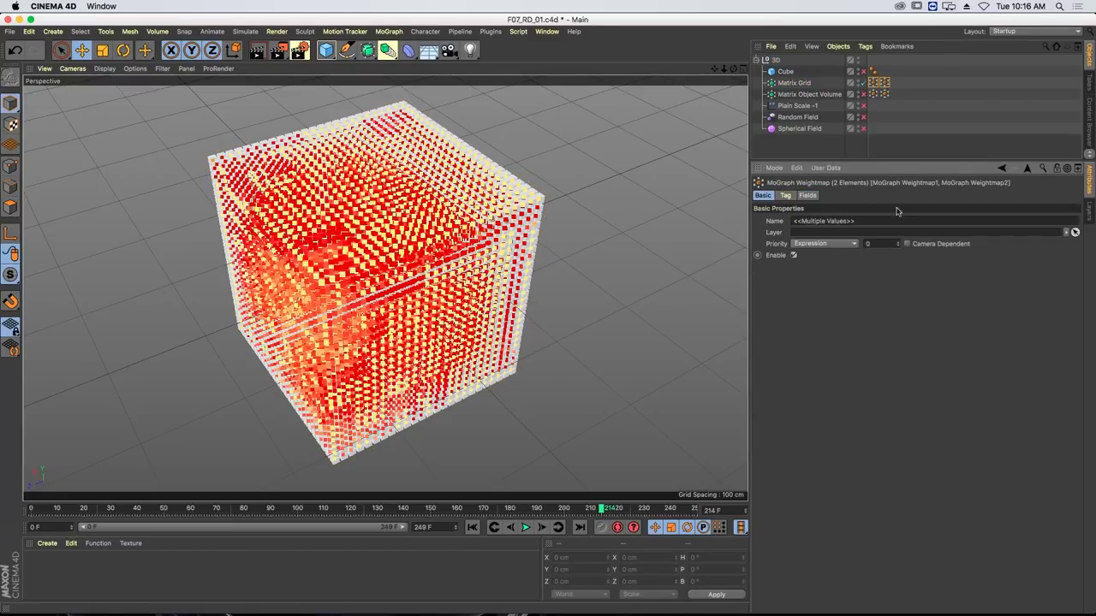
pyautogui.click(863, 105)
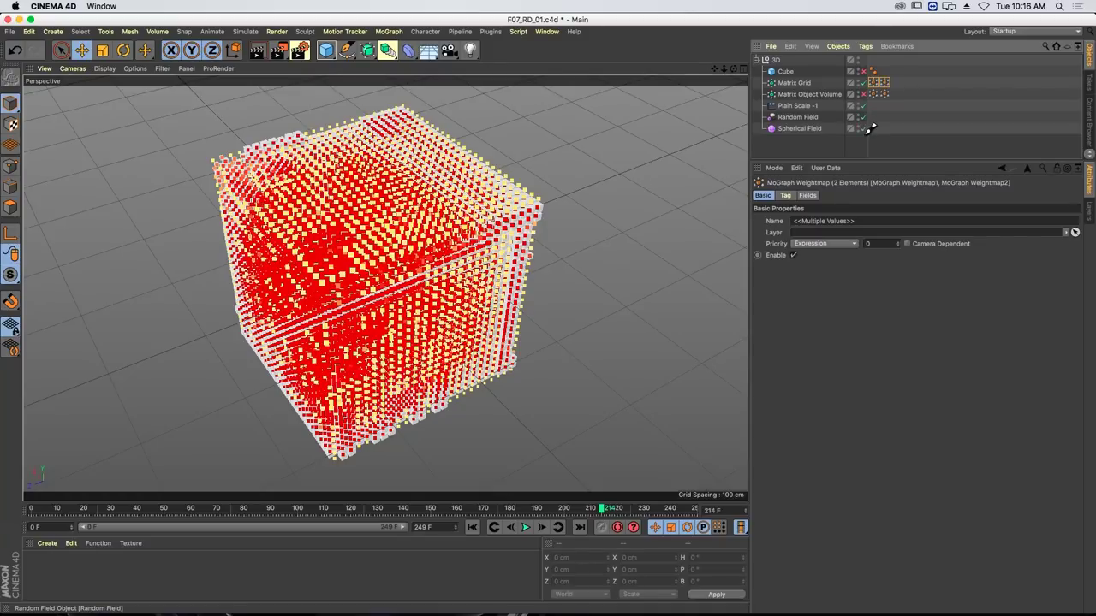
pyautogui.click(863, 129)
pyautogui.click(826, 149)
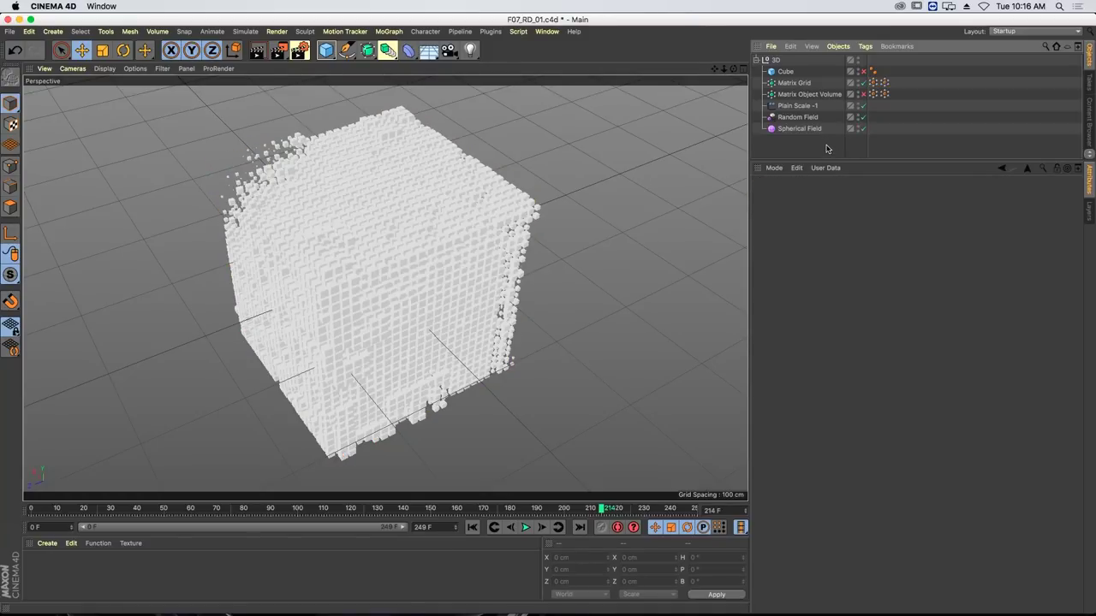
# - Play the Matrix Grid growth from the first frame, return to the start, and disable Matrix Grid and both its weightmaps
pyautogui.click(474, 527)
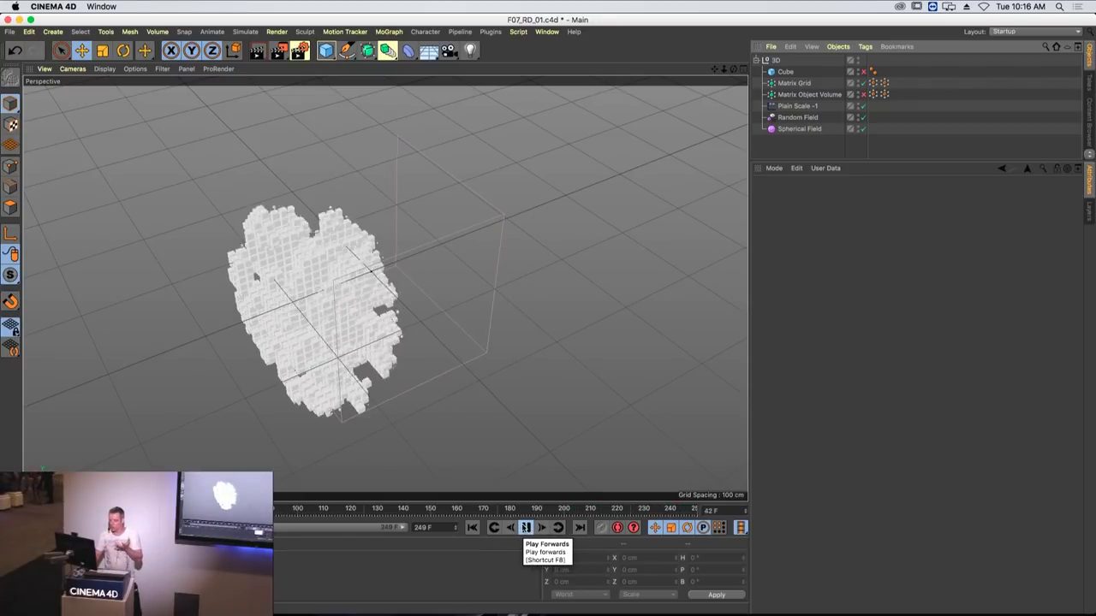
pyautogui.click(472, 527)
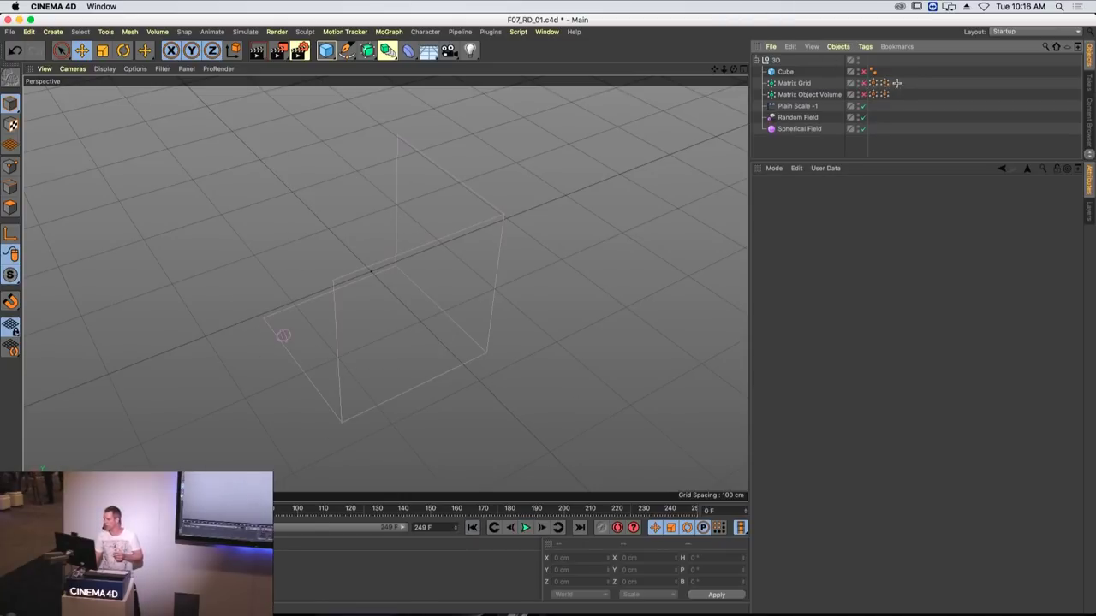
pyautogui.moveTo(869, 84); pyautogui.dragTo(853, 101)
pyautogui.click(795, 256)
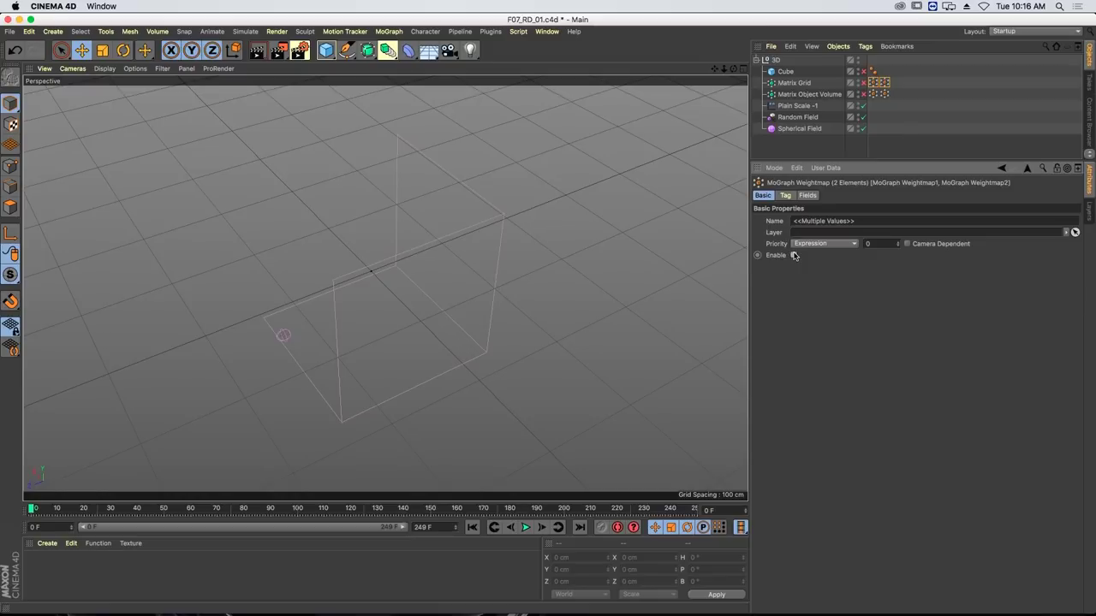
# - Enable the Cube object and hide it in the viewport and renderer
pyautogui.click(871, 72)
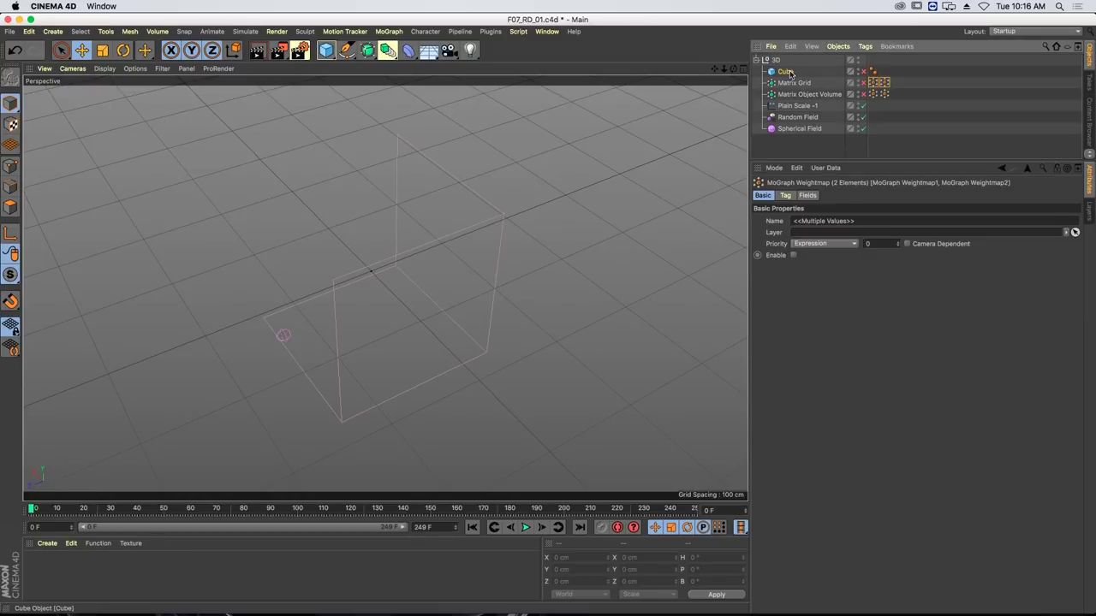
pyautogui.click(859, 75)
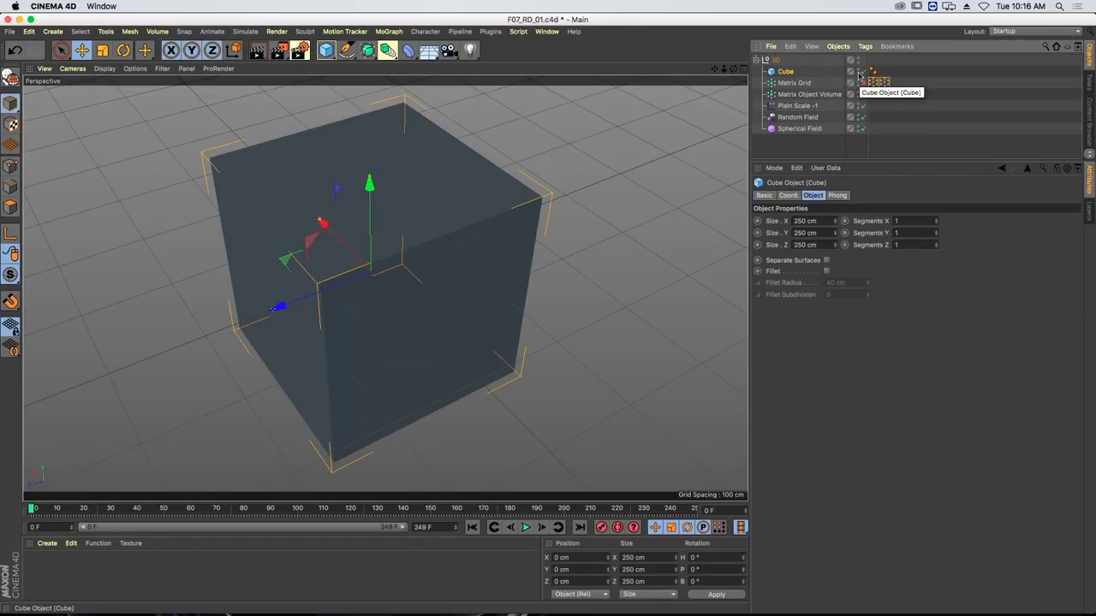
pyautogui.click(859, 74)
# - Enable Matrix Object Volume and both its weightmaps, and play its growth to frame 52
pyautogui.click(825, 95)
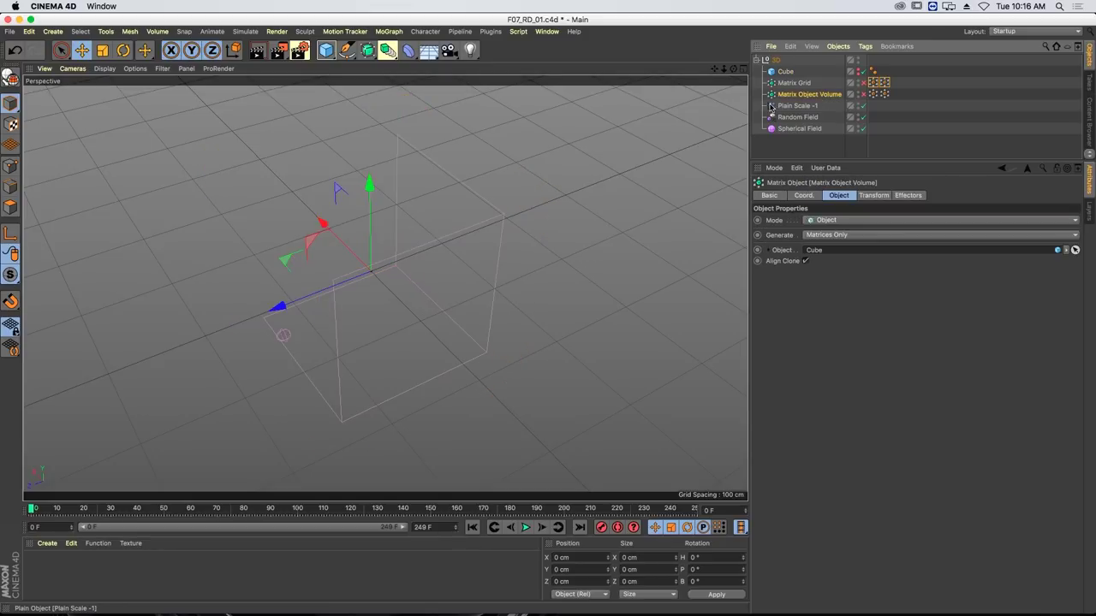
pyautogui.click(863, 95)
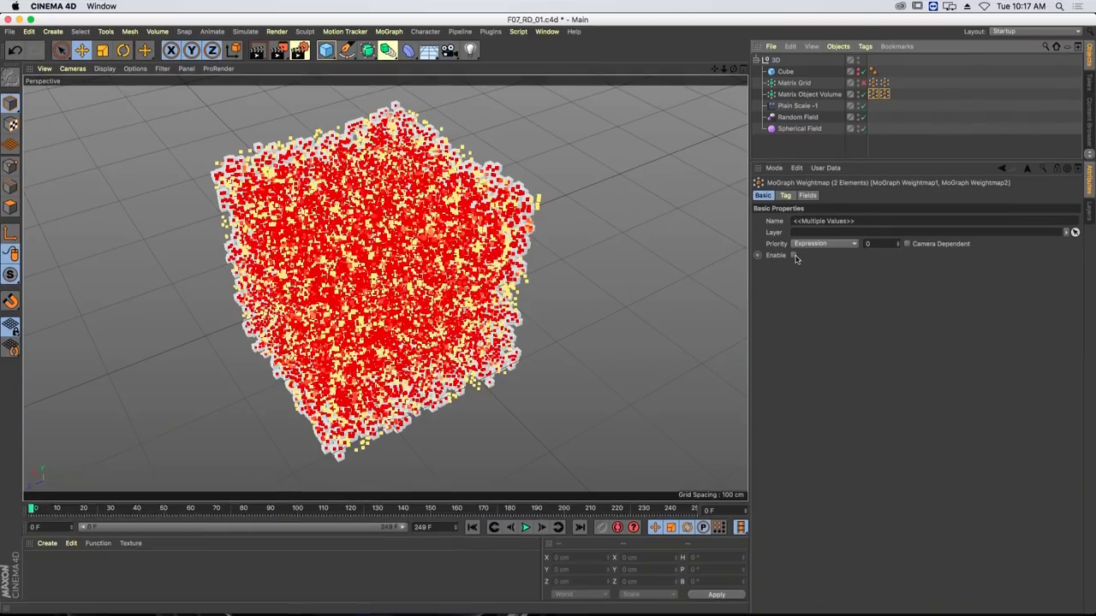
pyautogui.click(796, 256)
pyautogui.click(724, 199)
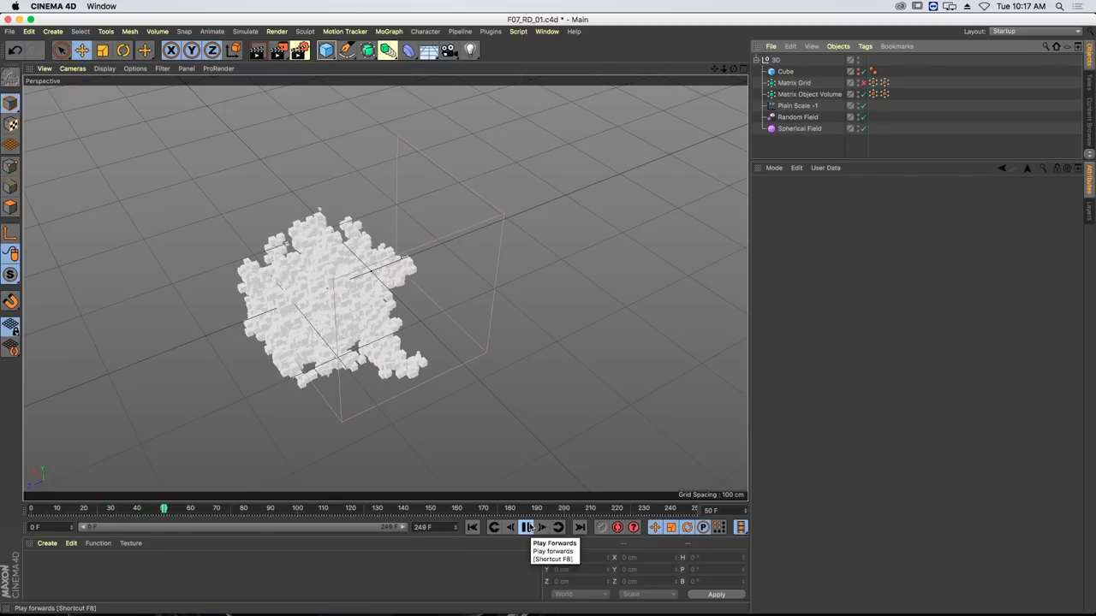
pyautogui.click(529, 528)
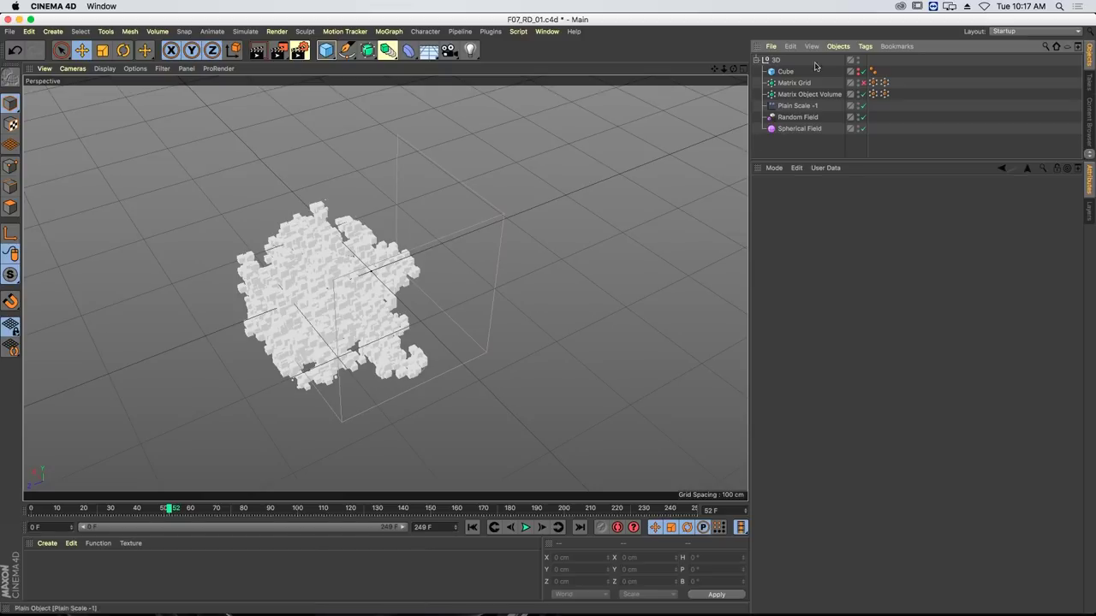
# - Show the field layers of Matrix Object Volume's first MoGraph Weightmap
pyautogui.click(874, 95)
pyautogui.click(808, 196)
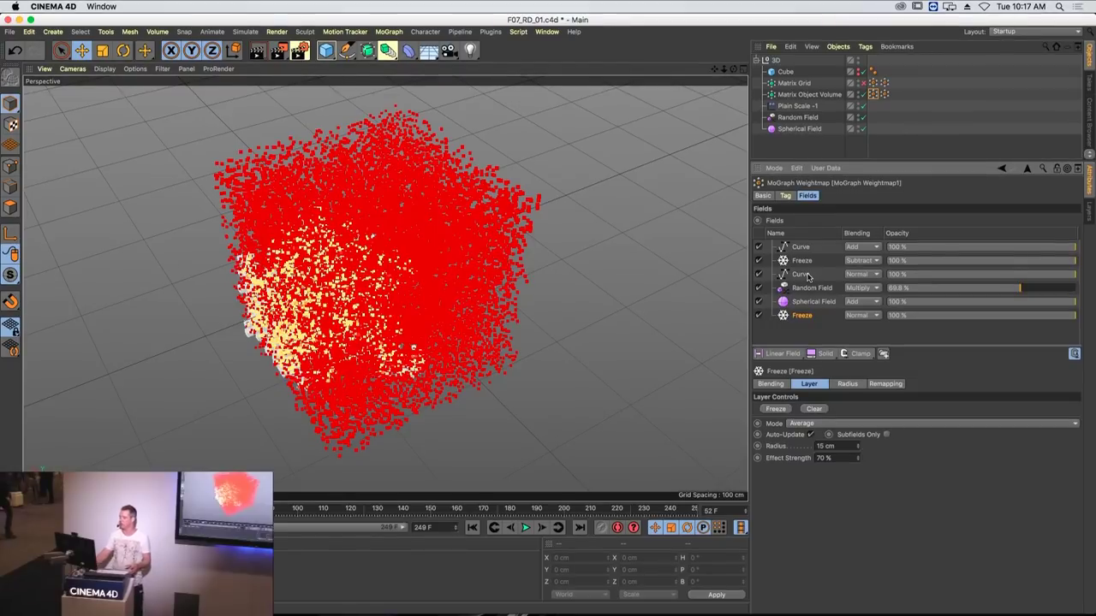
# - Minimize the Cinema 4D window and play the 3D reaction-diffusion video from the Movies folder in Finder
pyautogui.click(18, 19)
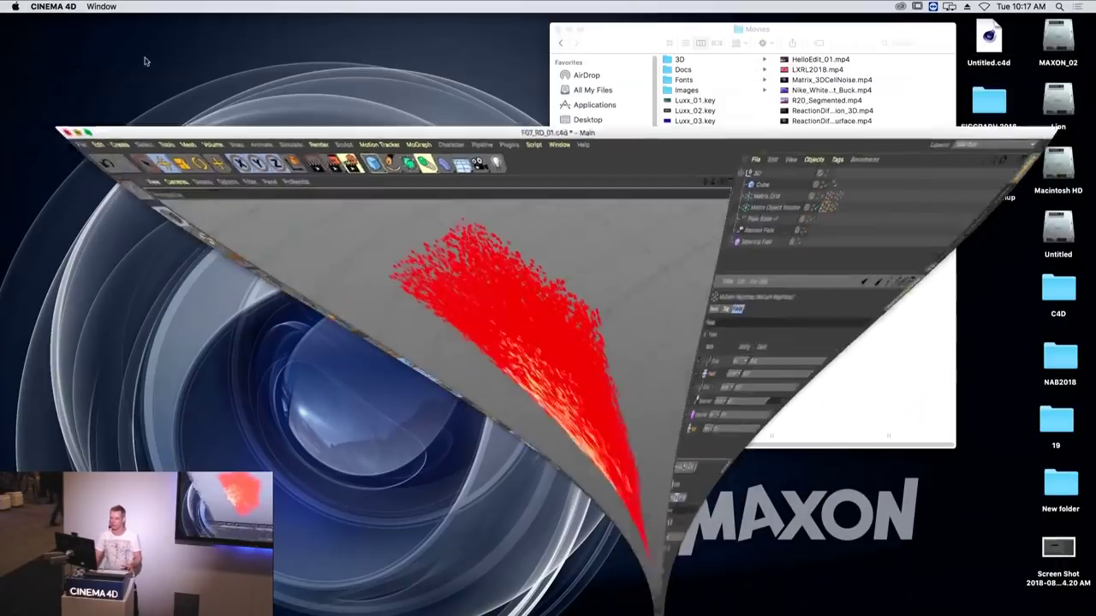
pyautogui.click(868, 112)
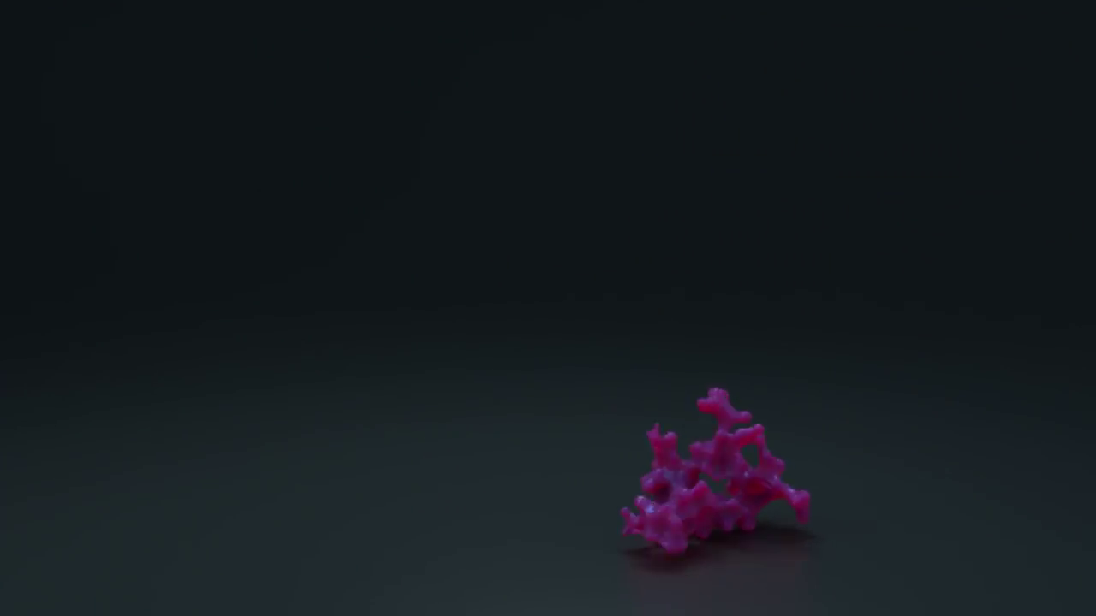